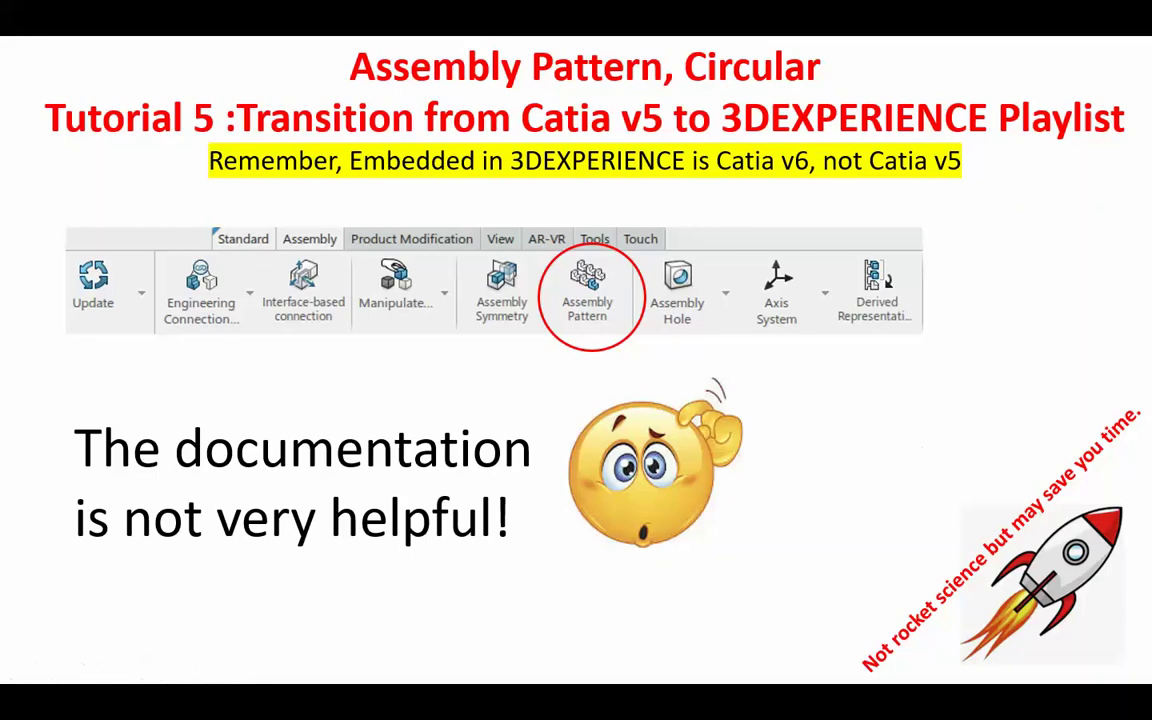
Step: Reveal the yellow note that the feature leaves deletable extra items in the tree
click(935, 430)
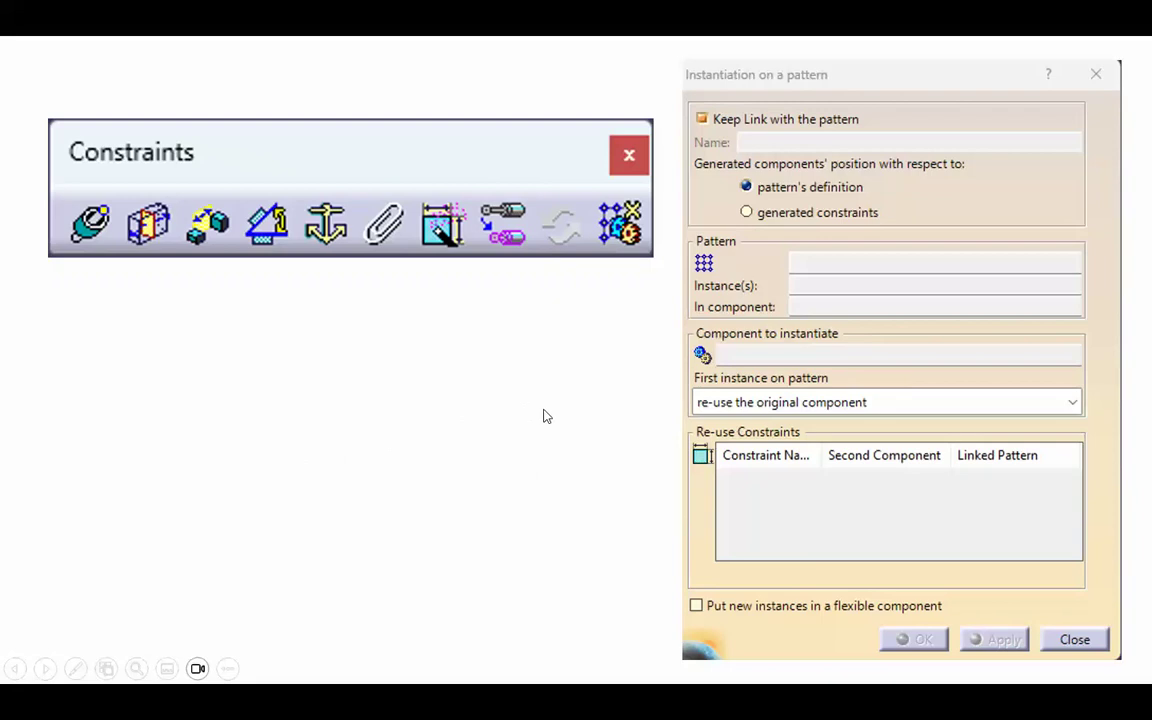
Step: Advance to the slide showing the Assembly Pattern dialog and its pattern creation options
click(546, 416)
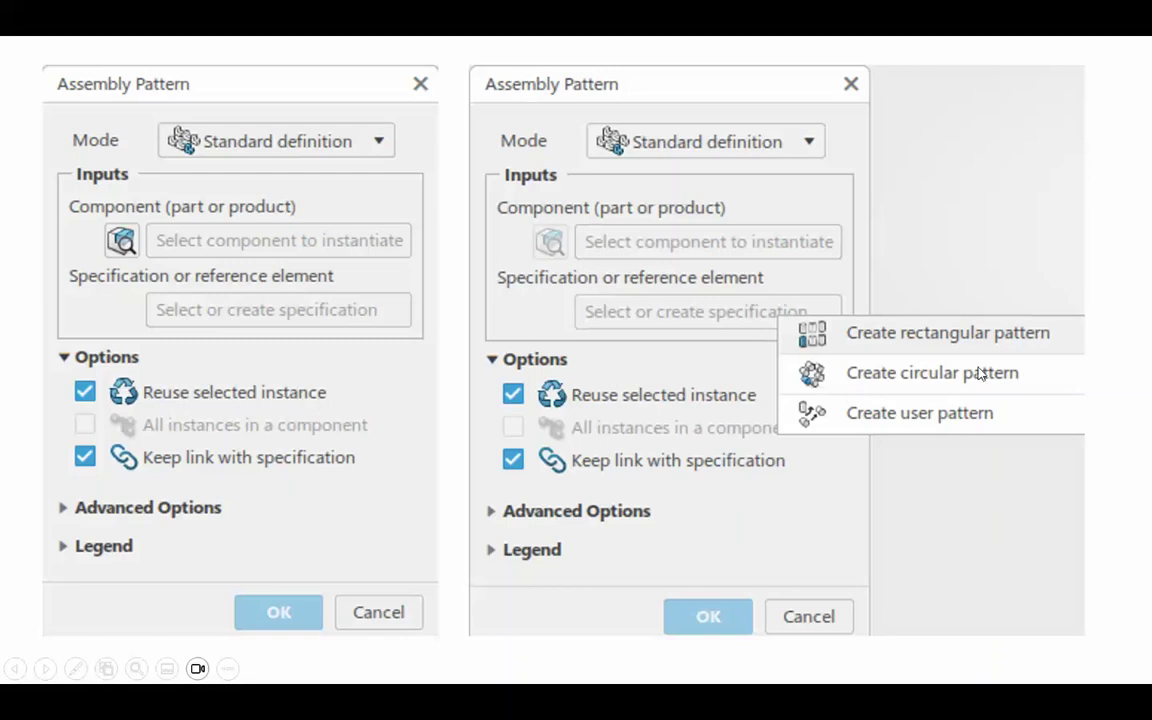
Step: Advance to the slide with the Choose a 3DShape and CircPattern.1 dialogs
click(1018, 535)
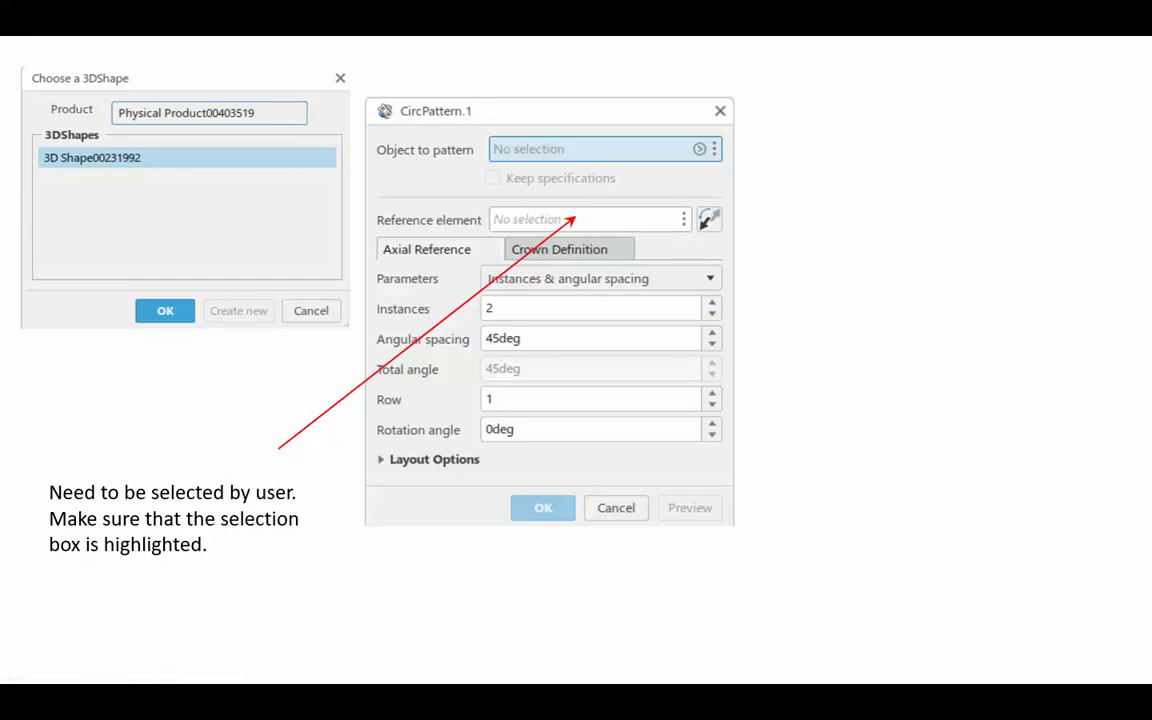
Step: Reveal the second red-arrow note about selecting a point, line or plane to pattern
click(593, 146)
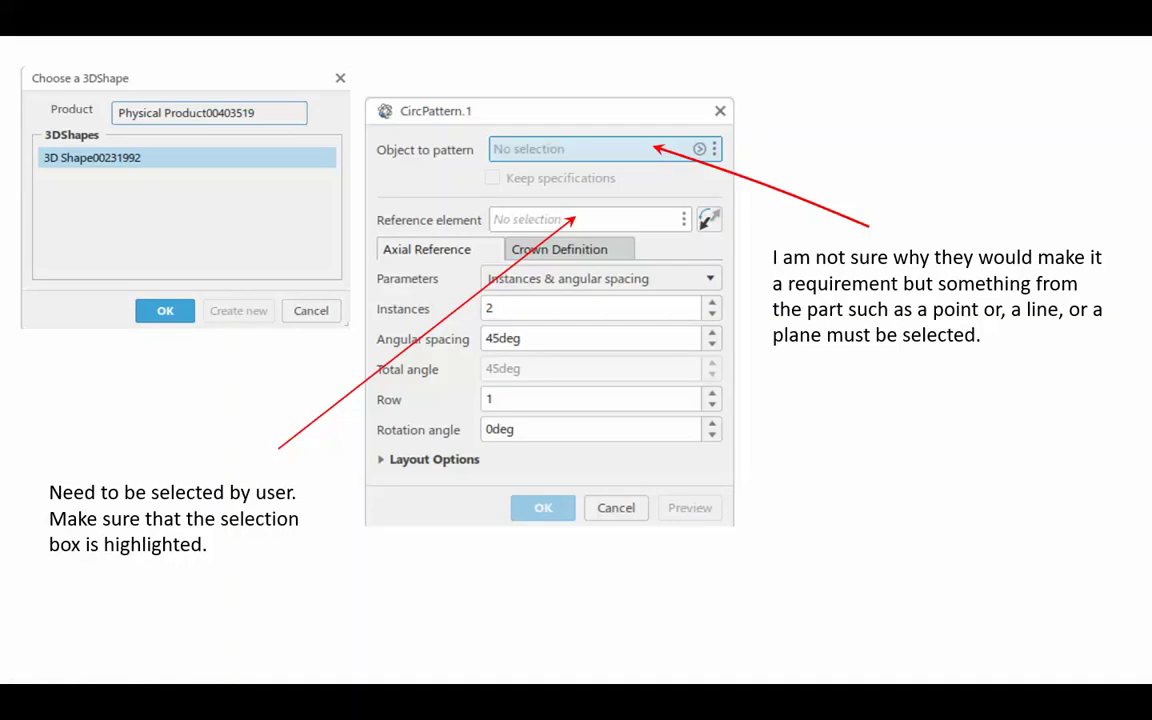
Step: Go through the last slides, exit the slide show and bring 3DEXPERIENCE forward
click(928, 480)
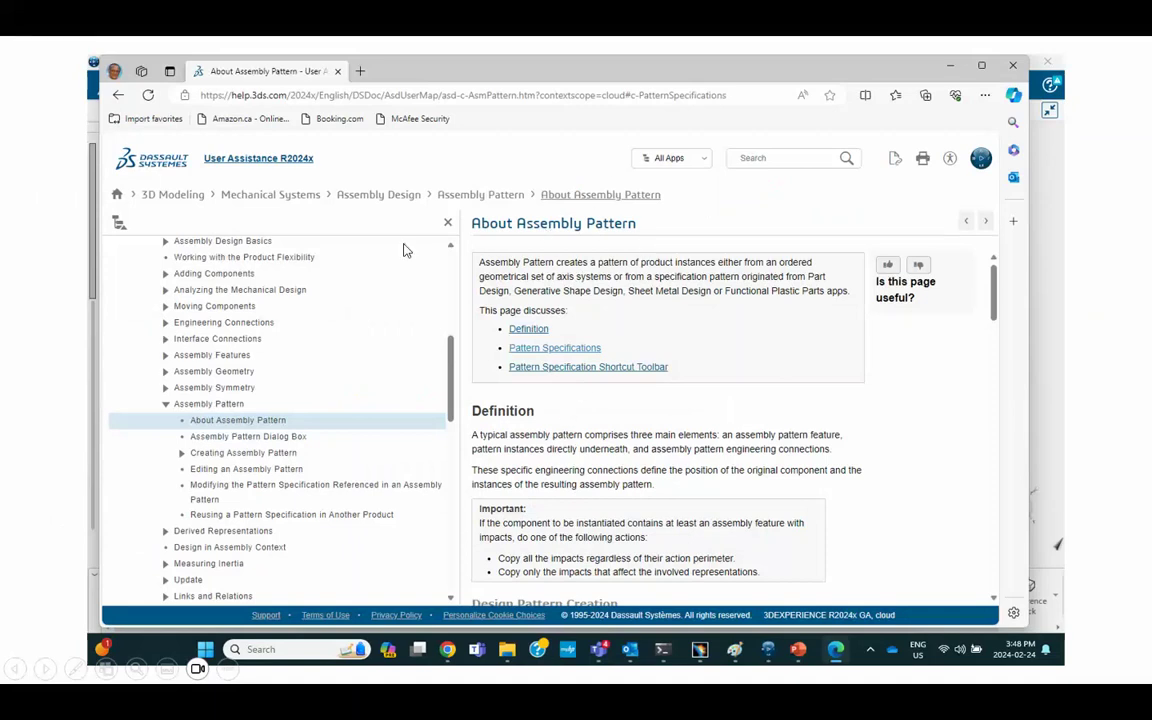
click(1090, 275)
click(864, 287)
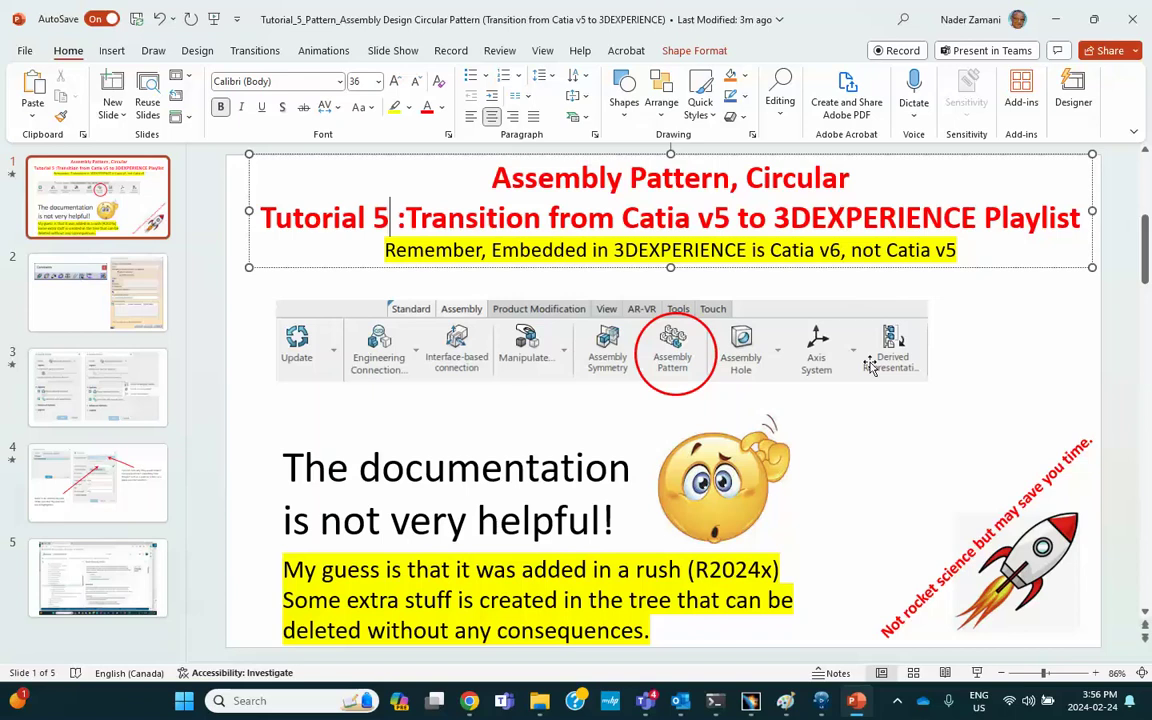
click(821, 703)
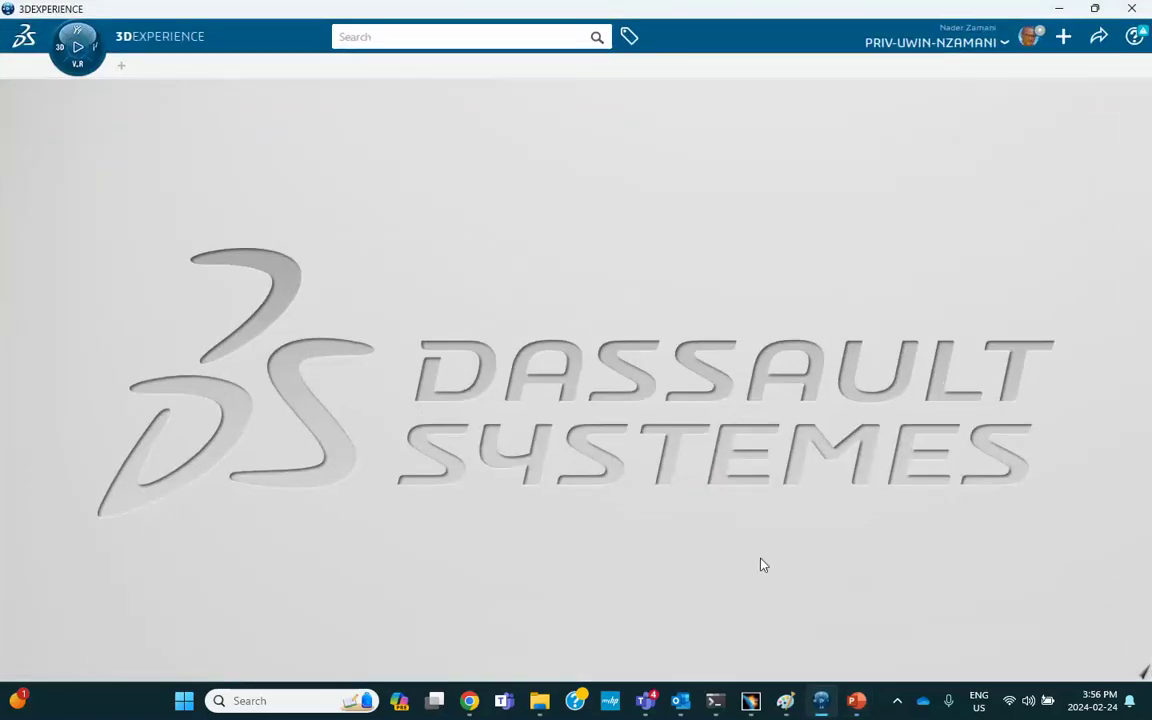
Step: Launch Assembly Design from the compass for a new product and start an Axis System
click(78, 47)
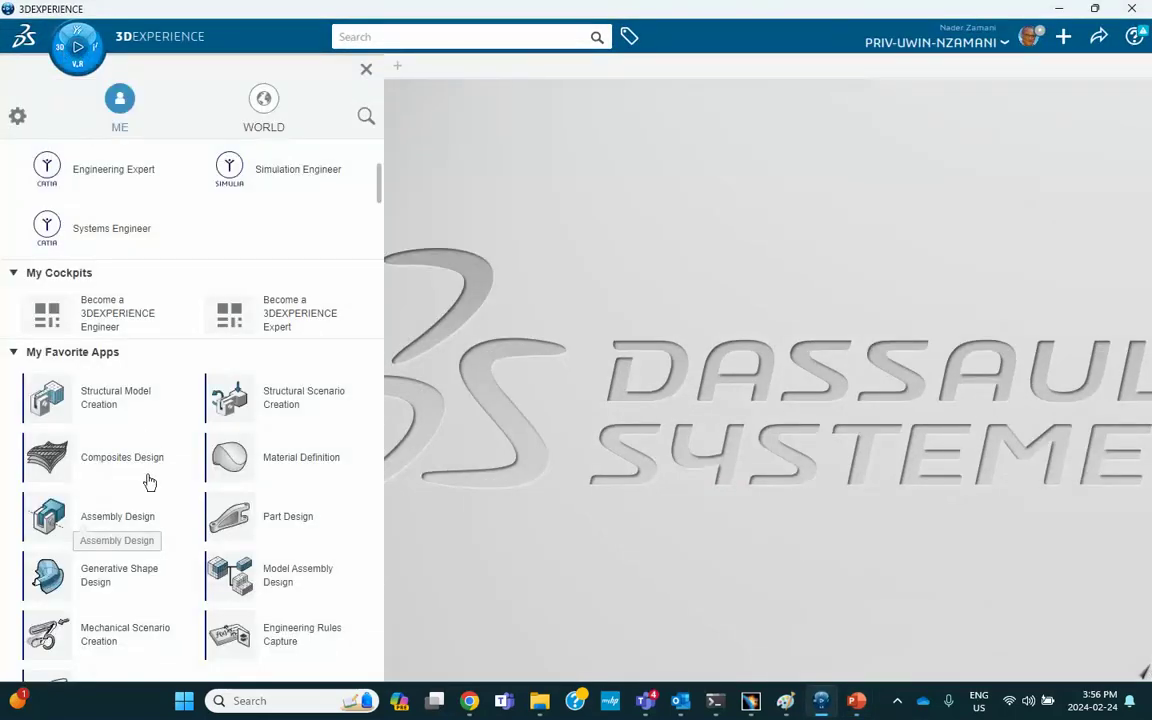
click(118, 529)
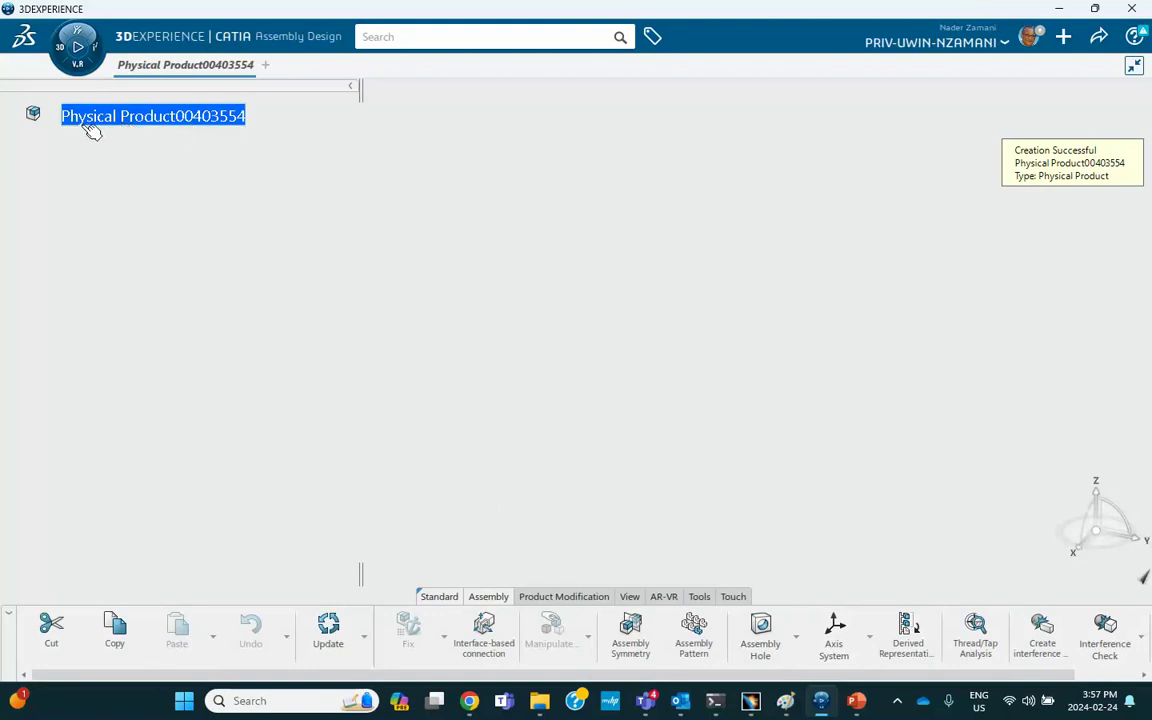
click(833, 630)
Step: Create a new 3D shape titled 'THE Axis System Holder', correcting the typos in the title
click(716, 364)
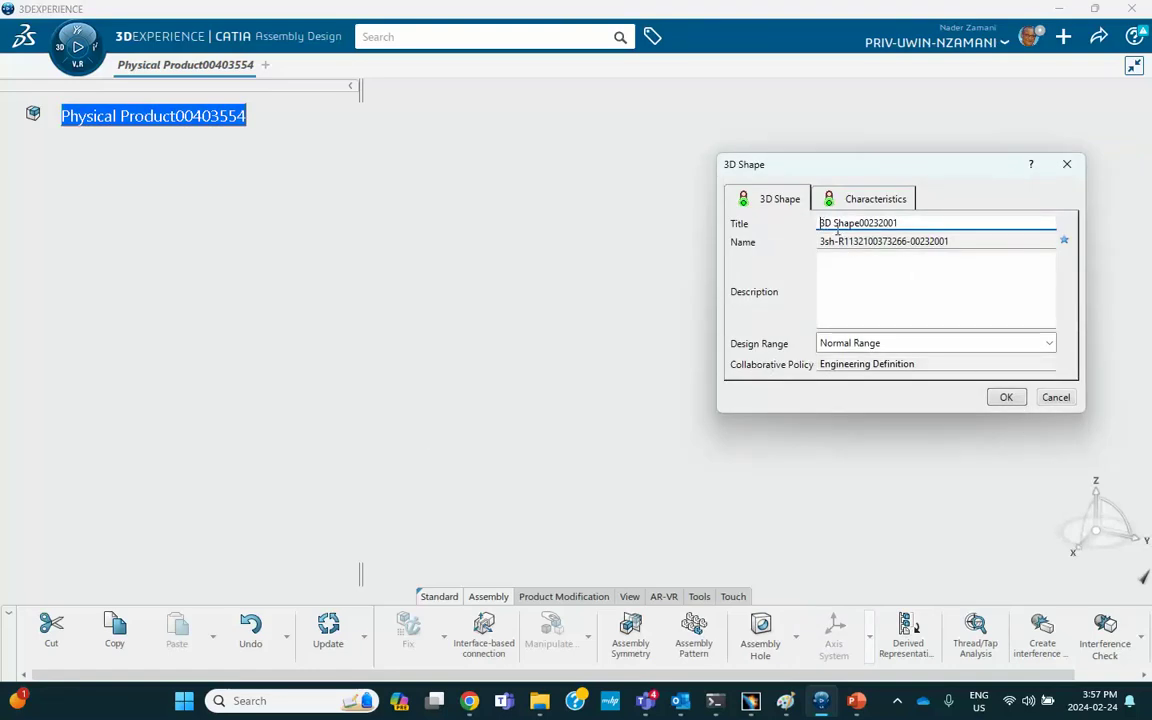
text(THE )
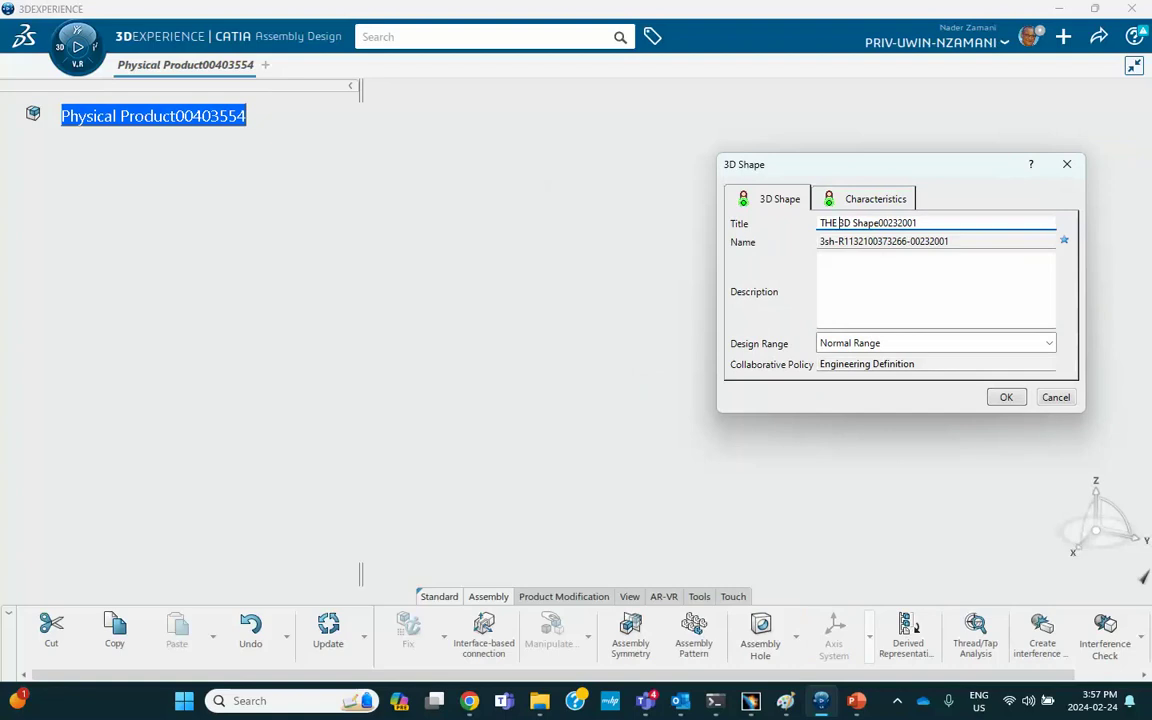
text(AXis S)
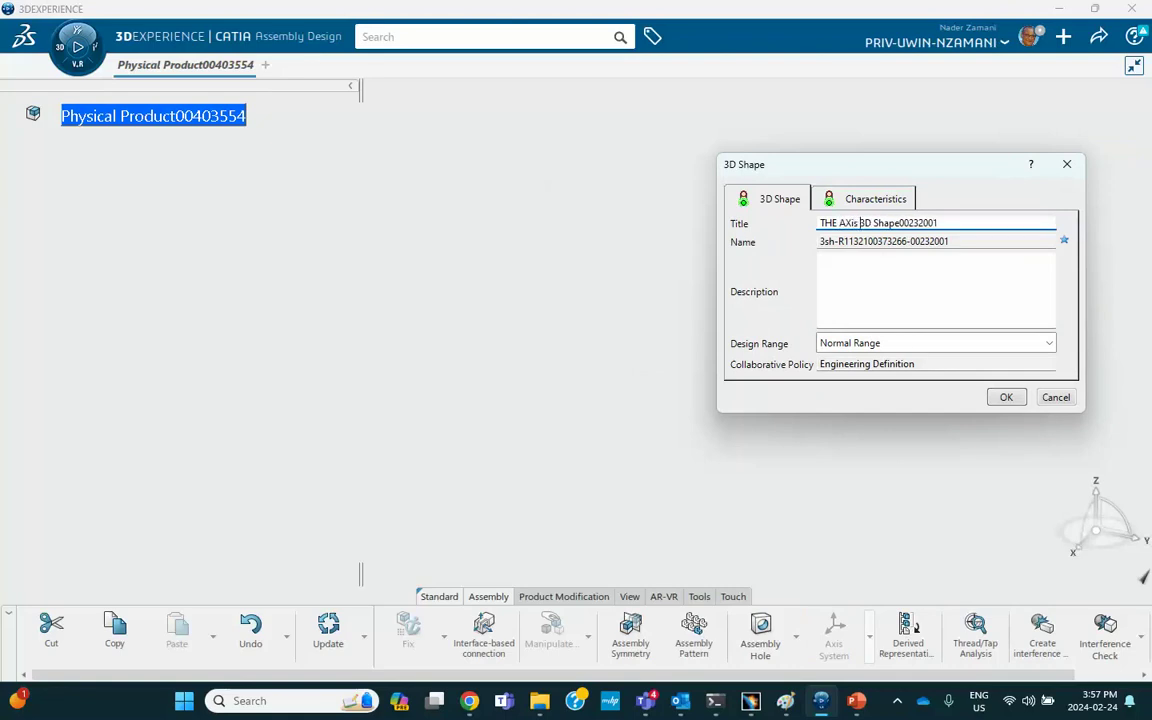
text(yatem )
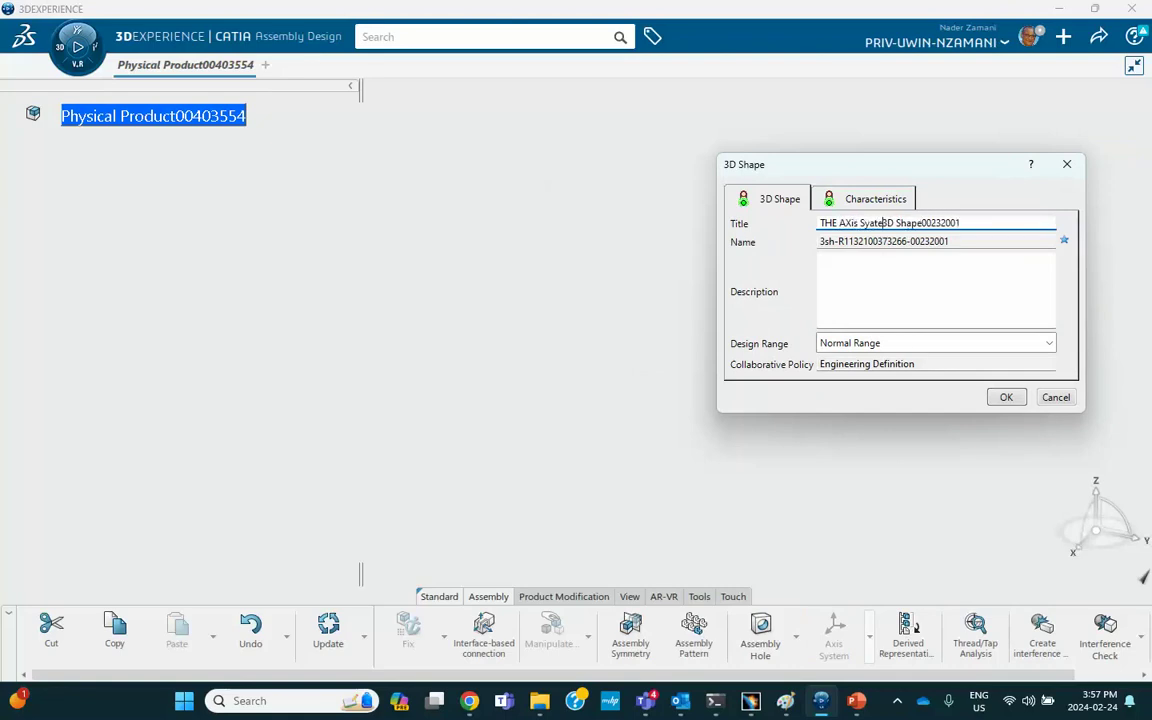
text(Holder_)
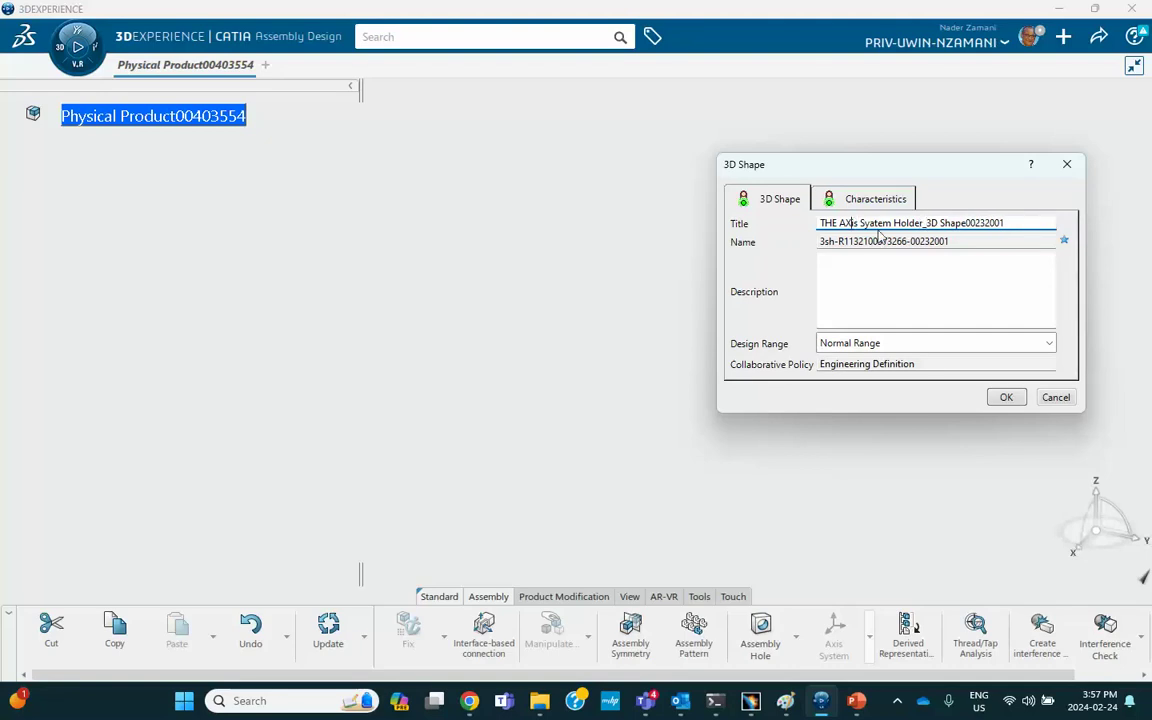
key(BackSpace)
text(x)
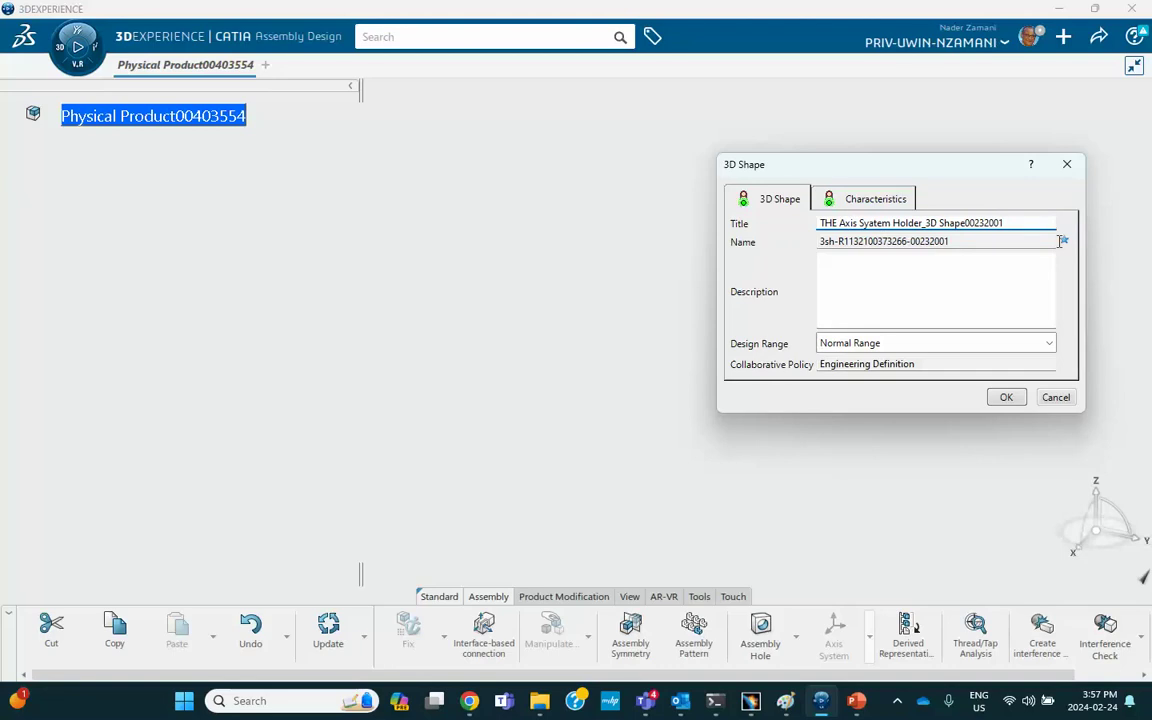
click(872, 224)
click(995, 398)
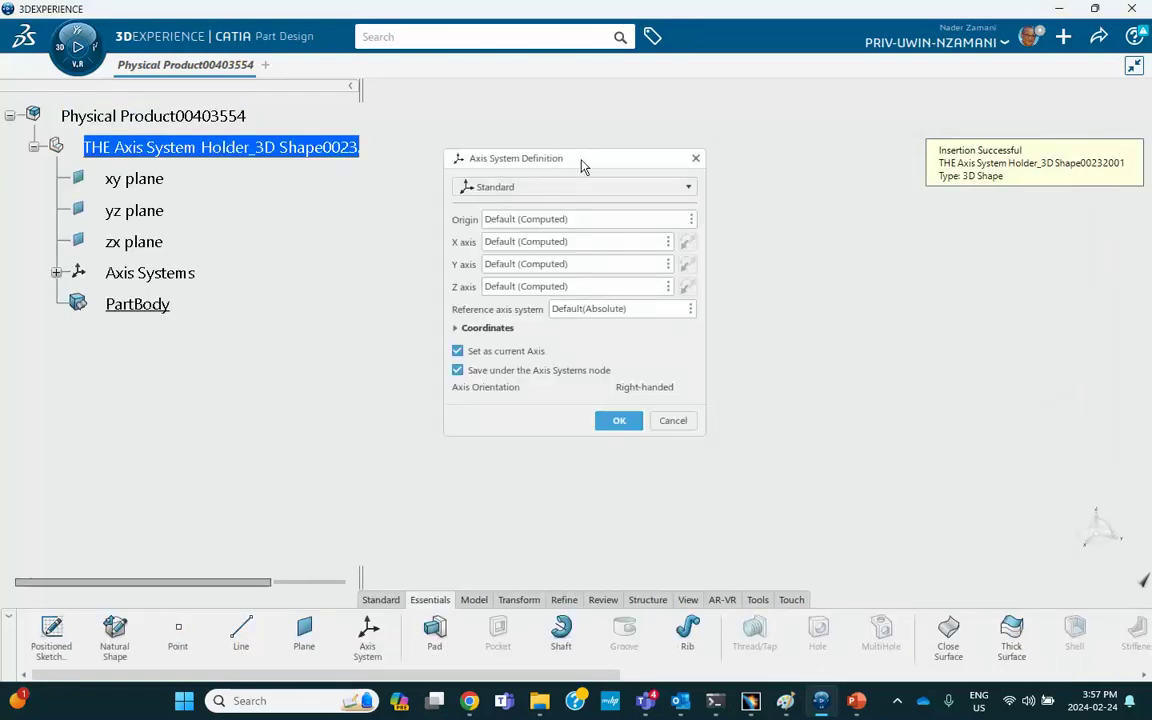
Step: Accept the default axis system definition and open the user account menu
drag(583, 165, 939, 153)
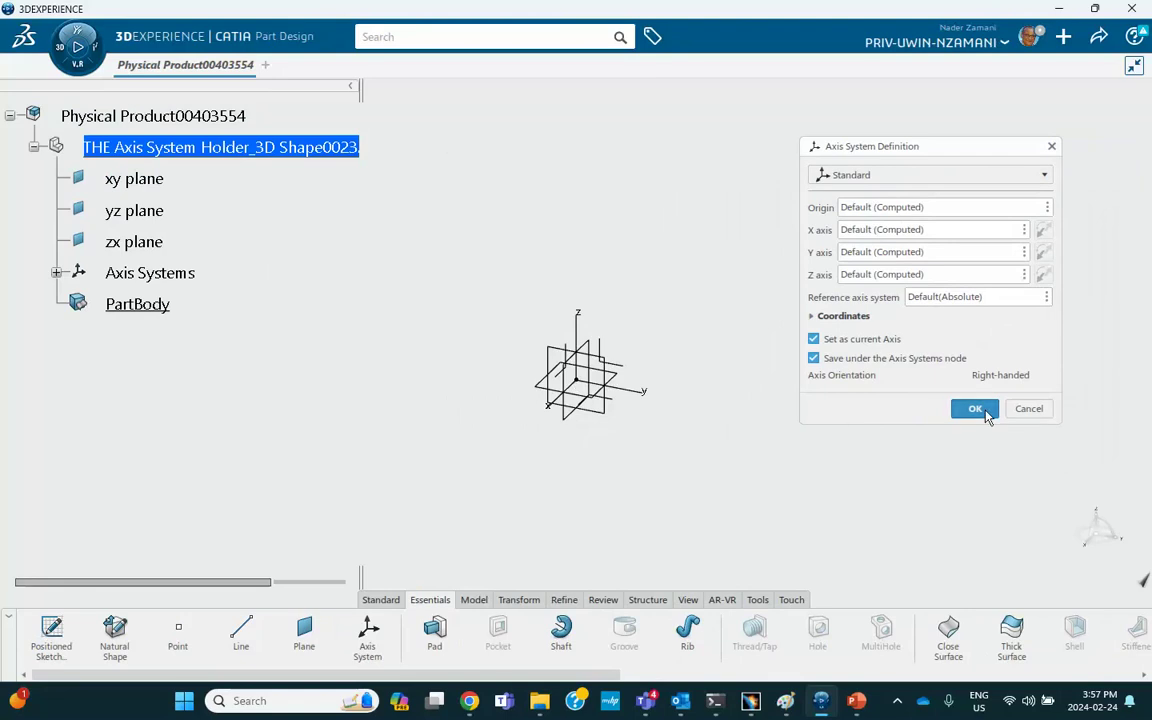
click(975, 409)
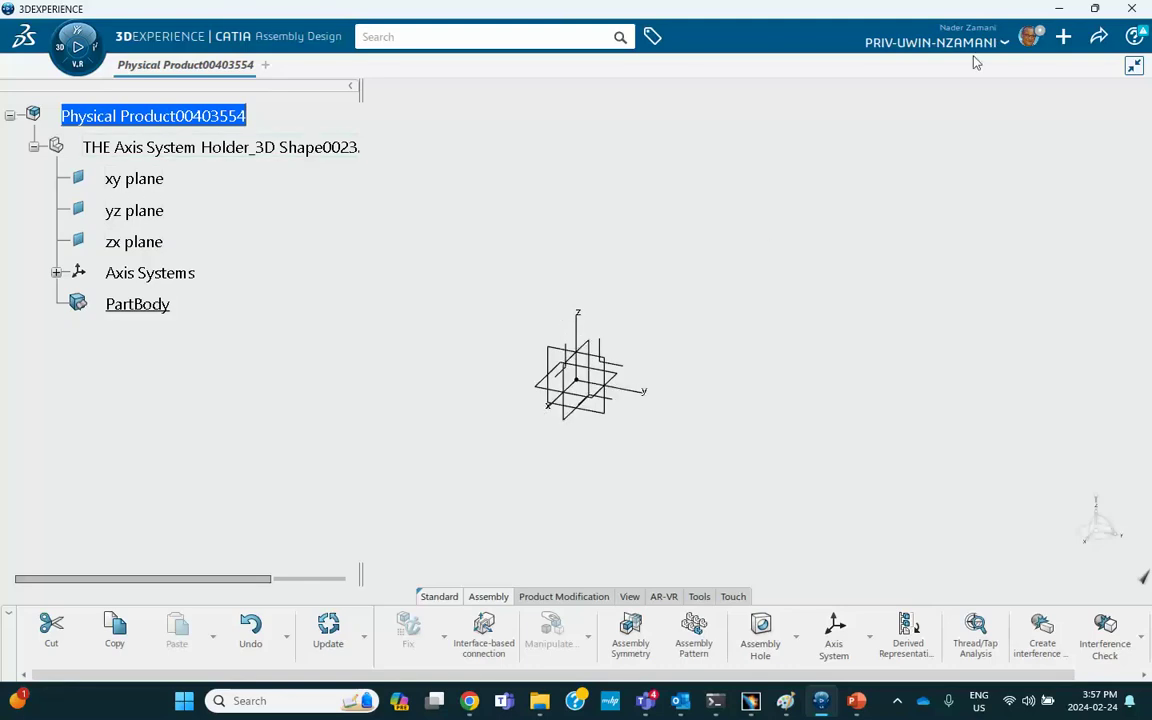
click(1030, 36)
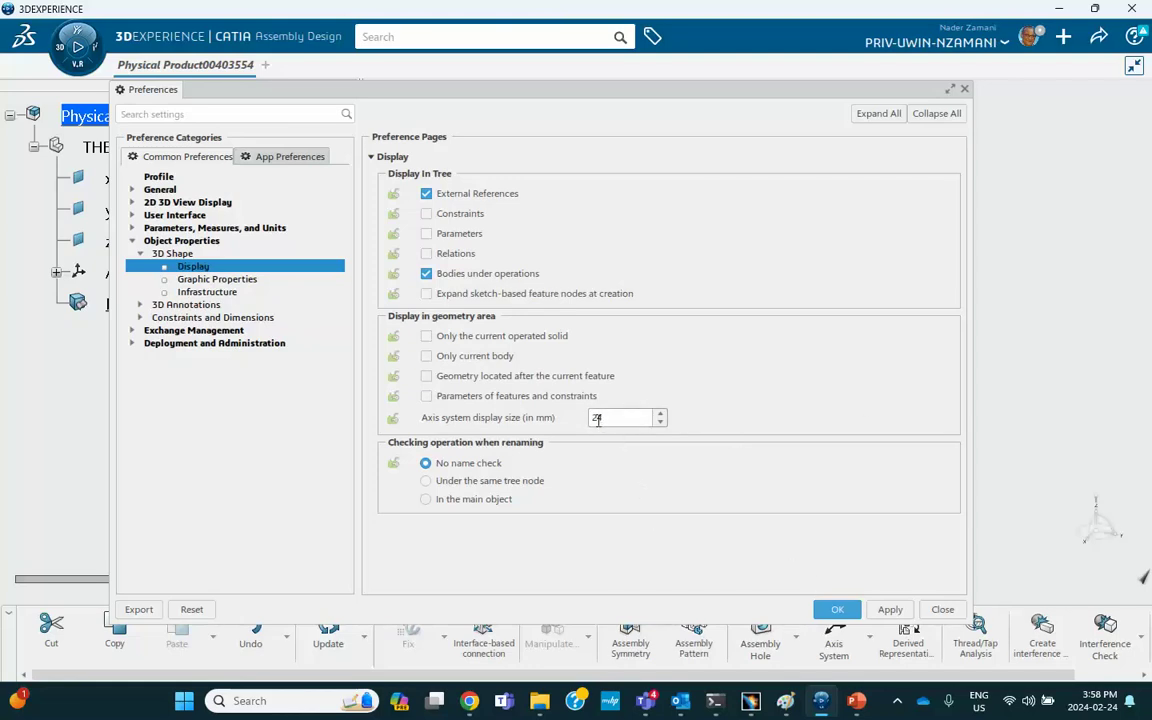
Step: Apply the axis system display size preference and close the Preferences dialog
click(837, 611)
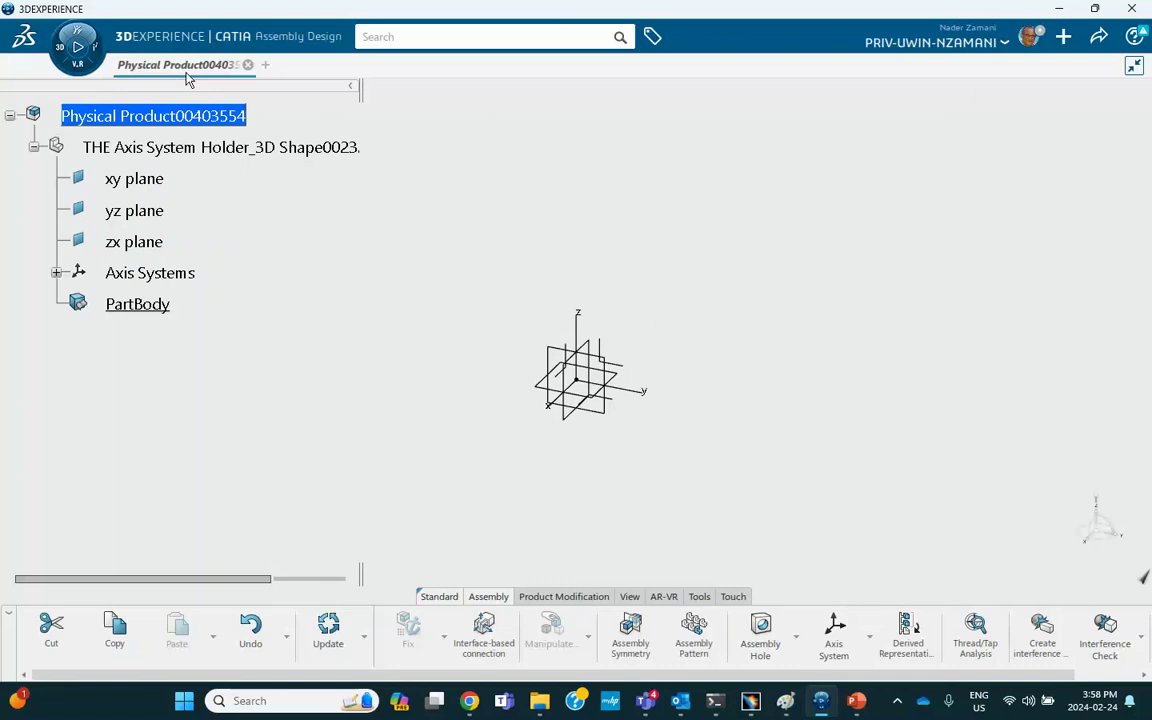
Step: Insert a new part under the root product and start a sketch on its xy plane
right_click(176, 116)
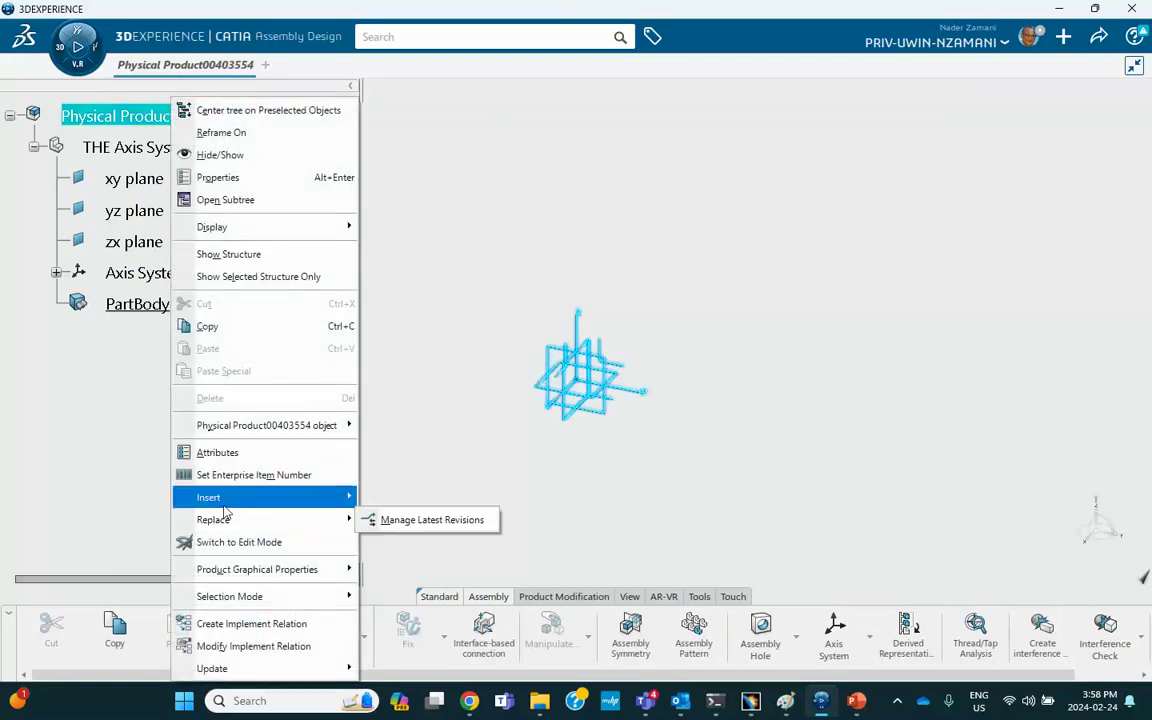
mouse_move(215, 497)
click(398, 218)
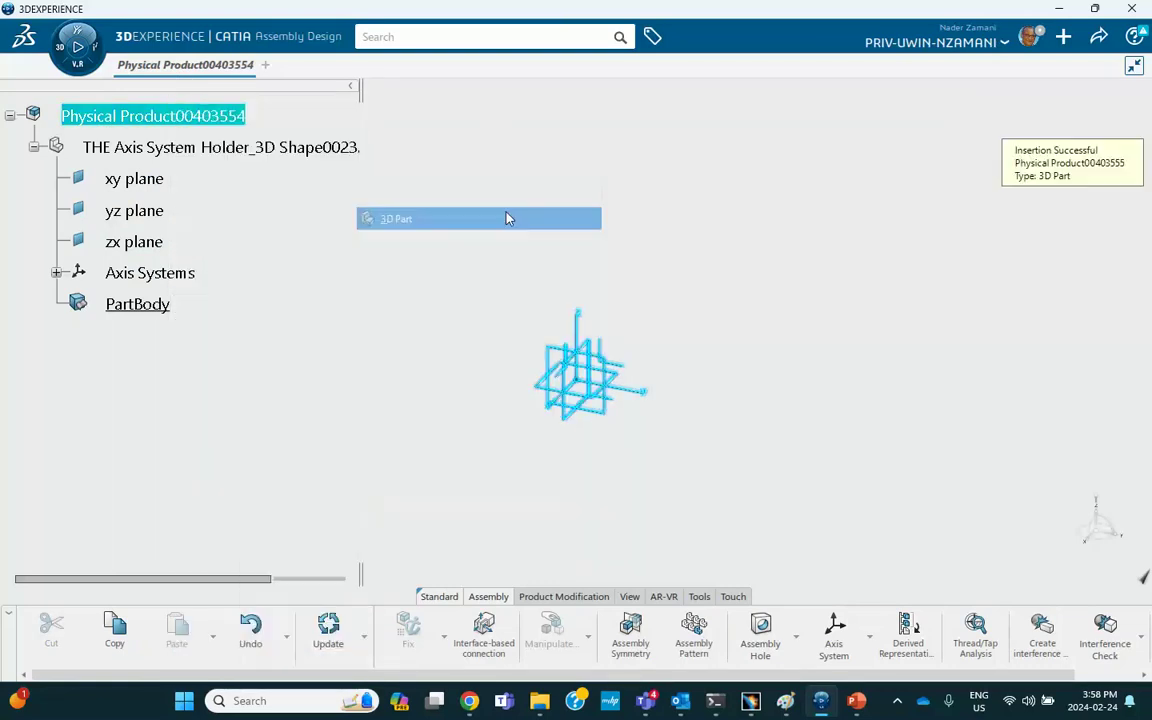
click(33, 336)
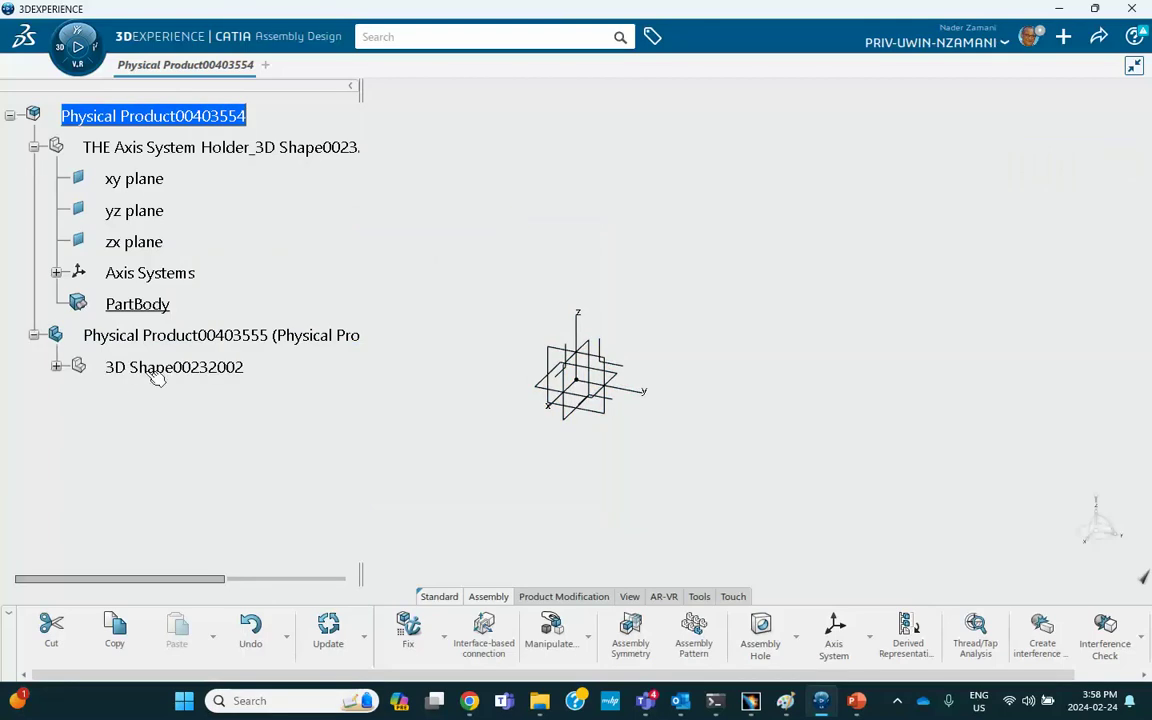
double_click(168, 367)
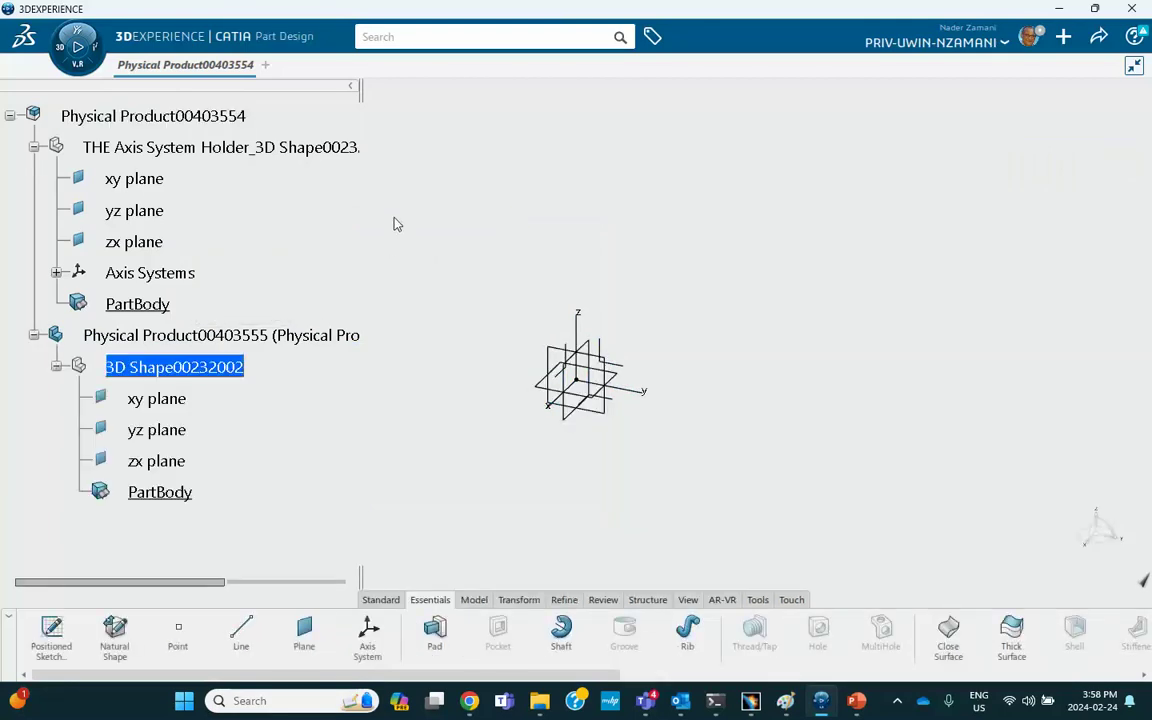
click(543, 390)
click(647, 335)
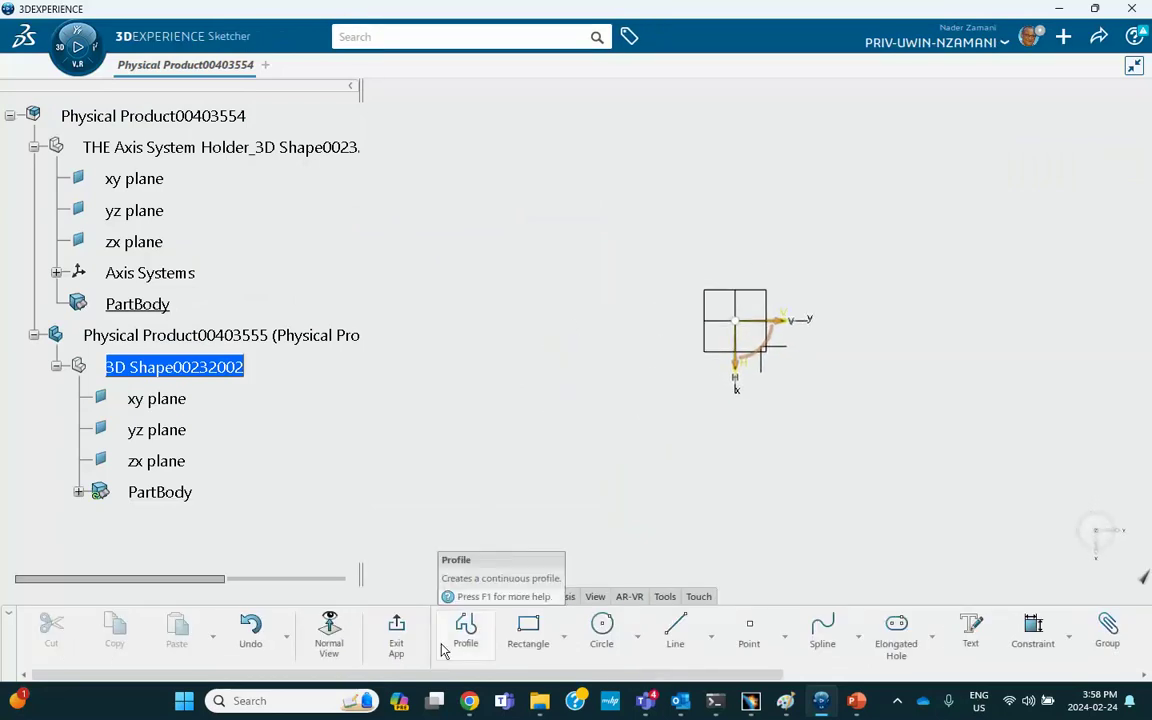
Step: Draw a test rectangle in the sketch, then delete it
click(527, 630)
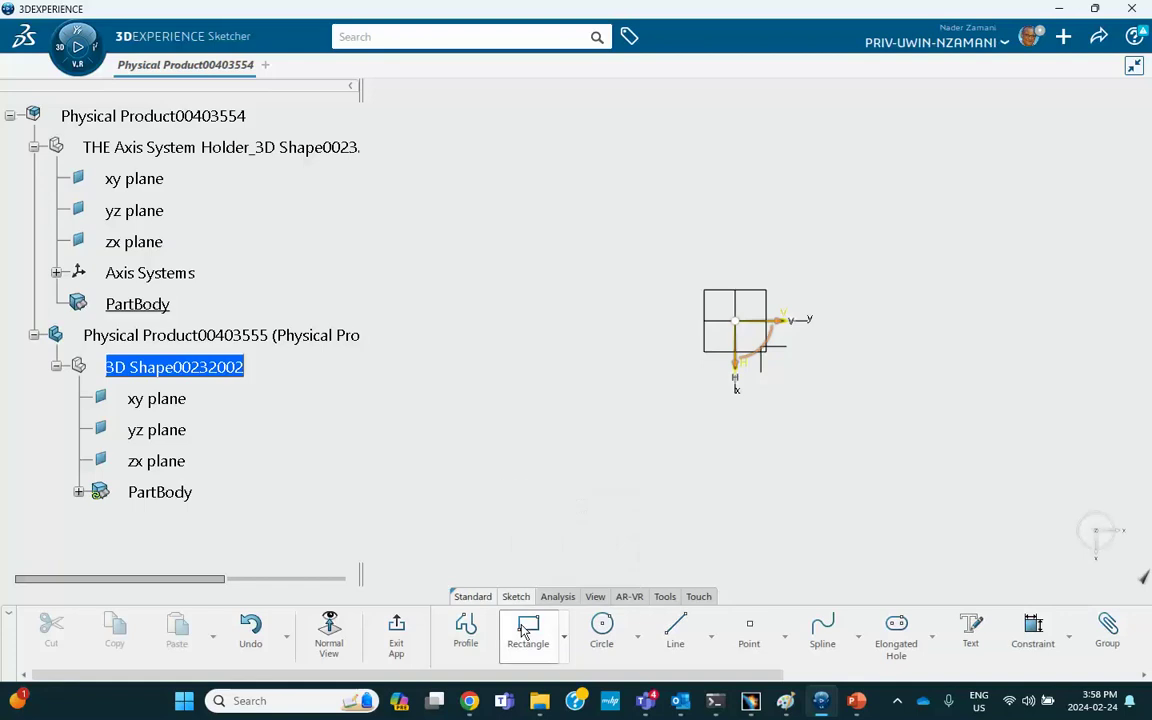
click(490, 272)
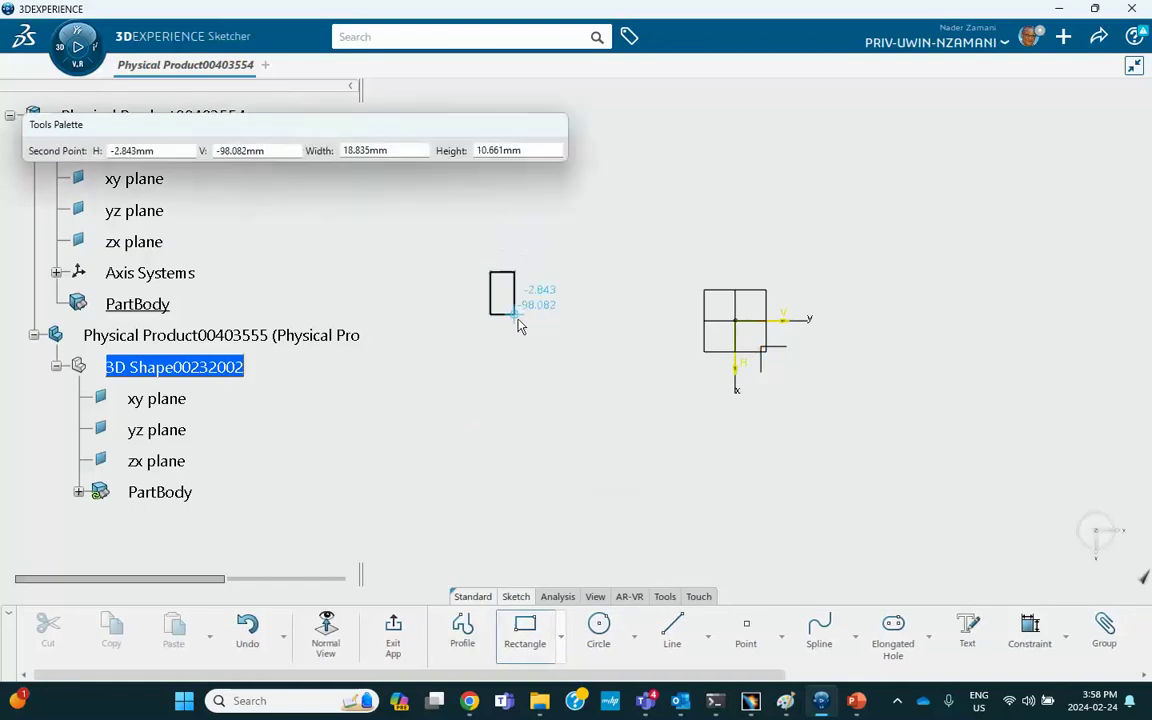
click(560, 370)
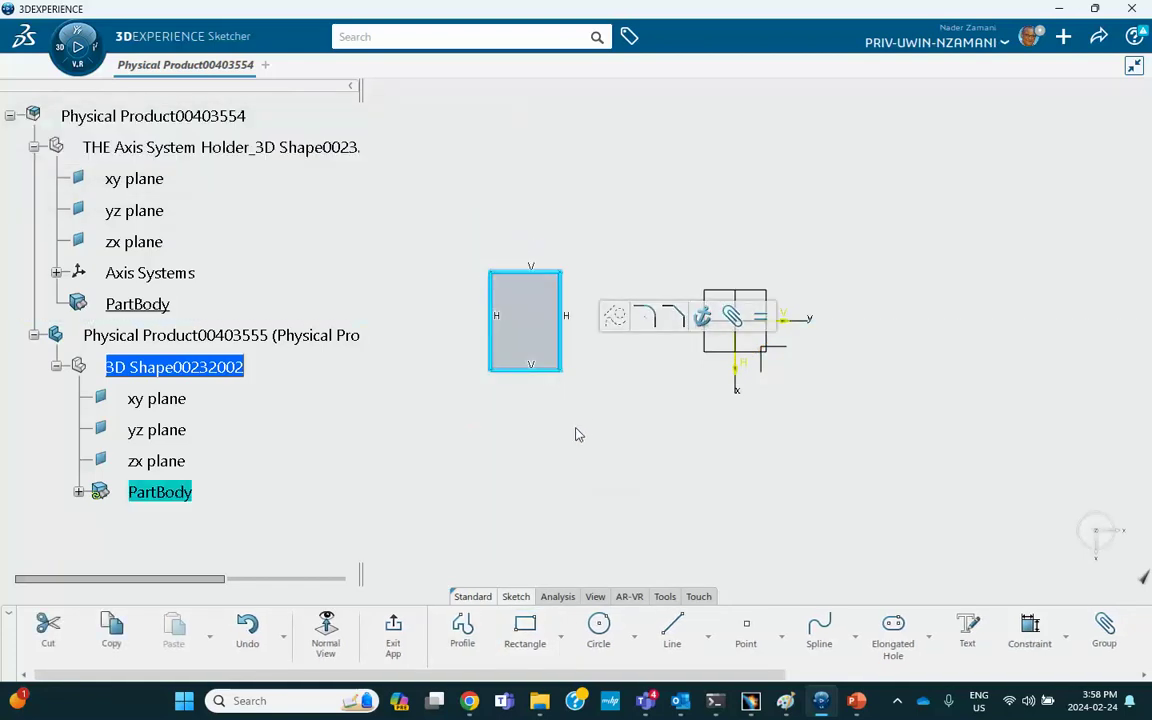
drag(624, 437, 490, 214)
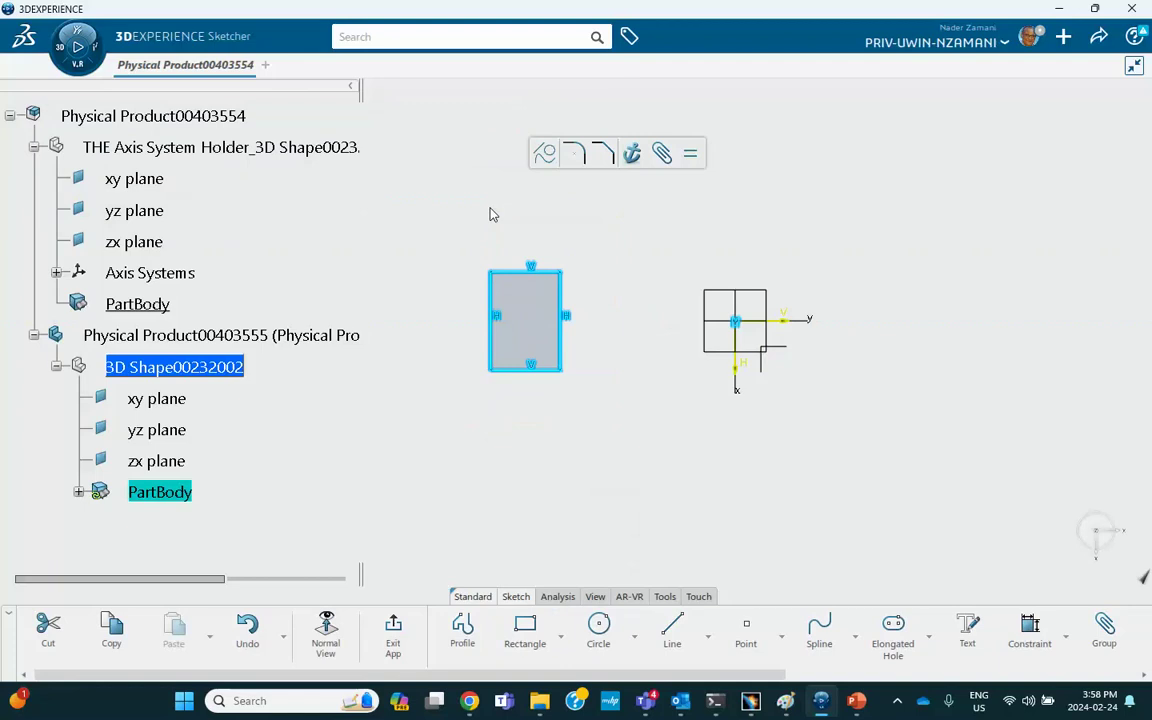
key(Delete)
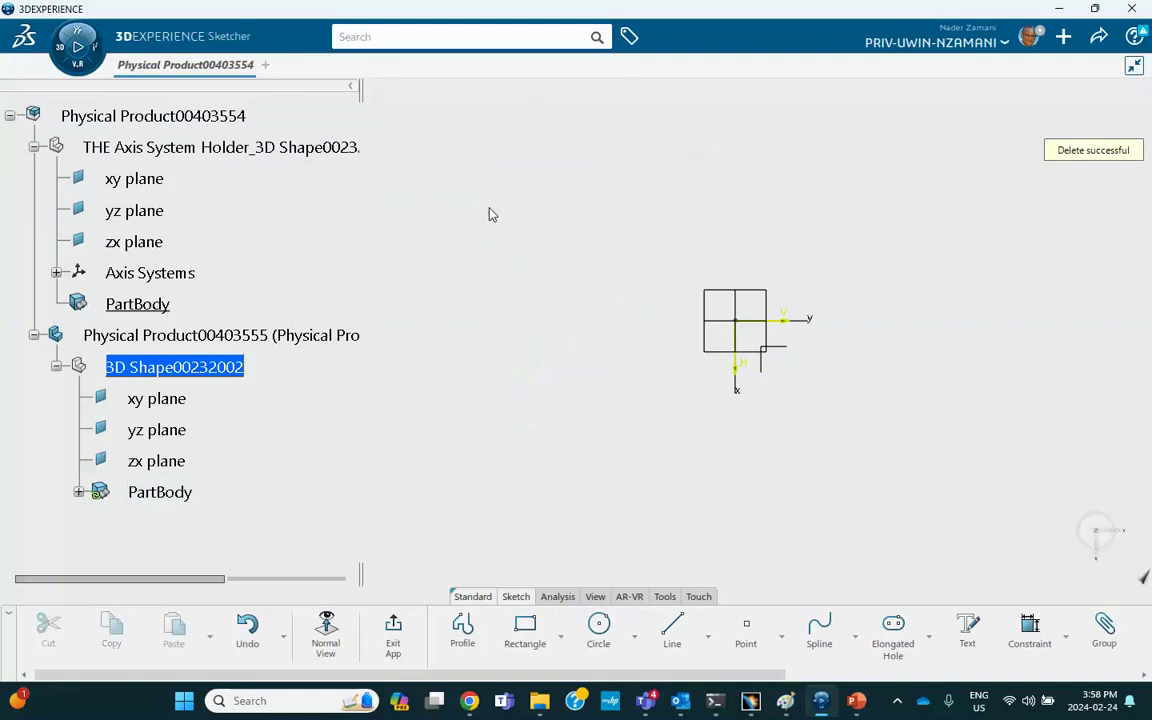
Step: Draw a closed three-point triangle profile, exit the sketch and pad it 20 mm
click(460, 628)
click(510, 287)
click(600, 390)
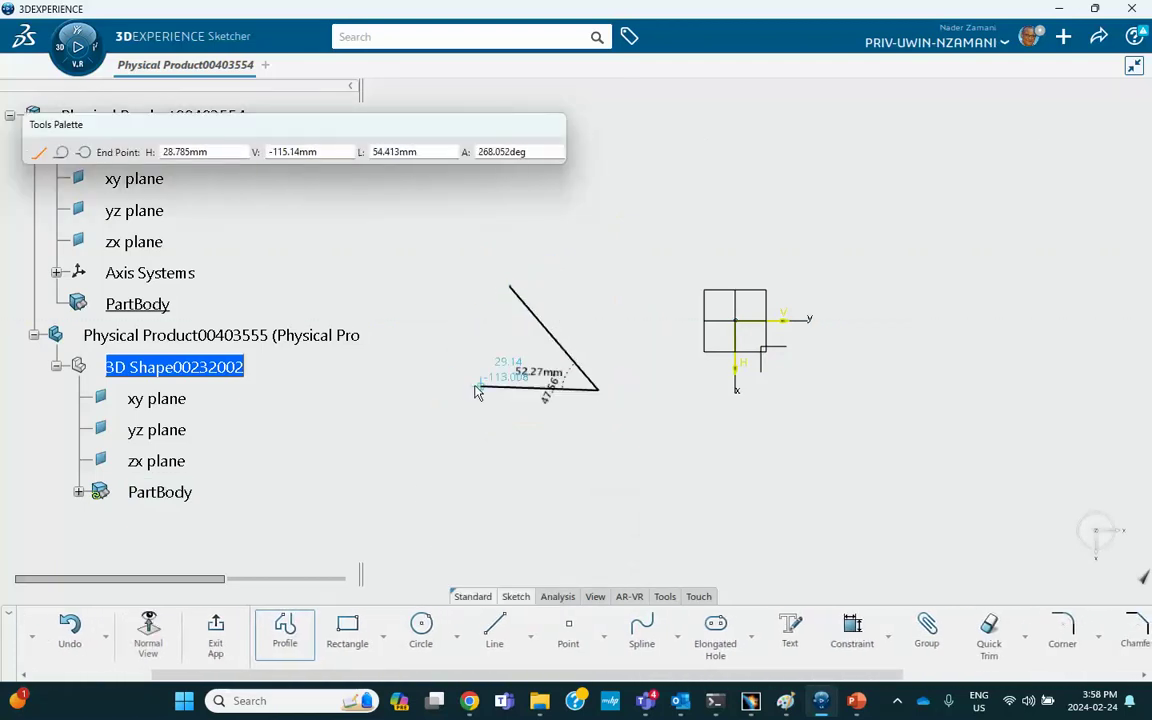
click(476, 385)
click(511, 288)
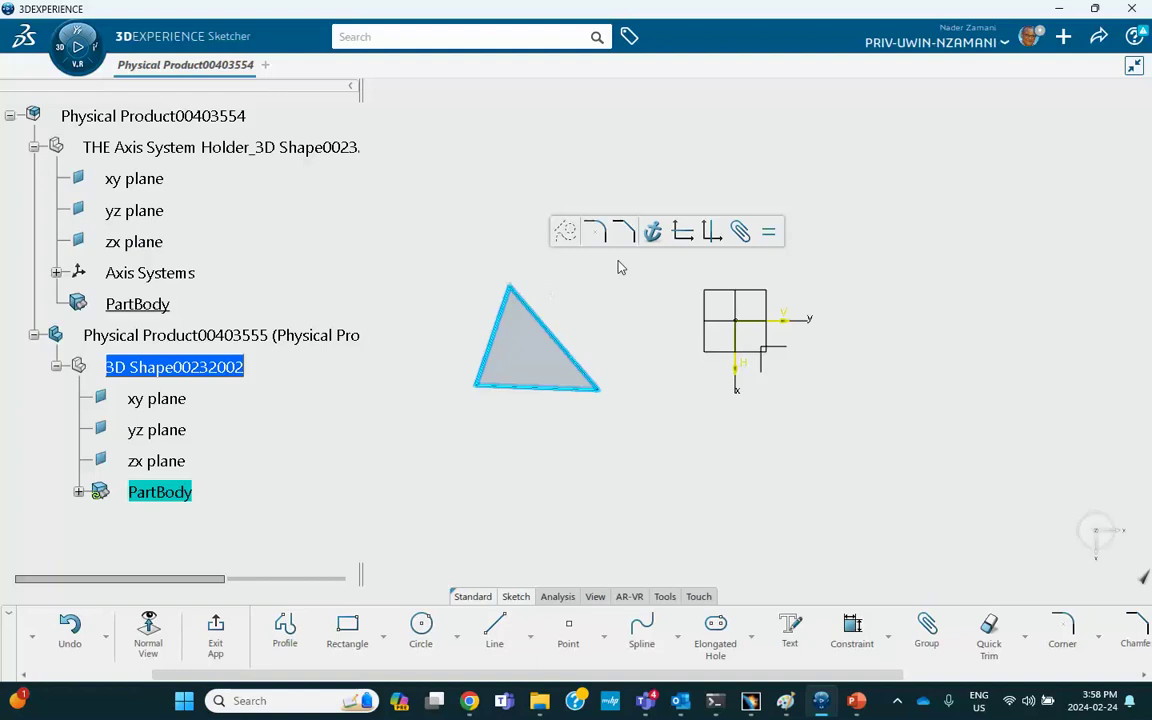
click(217, 630)
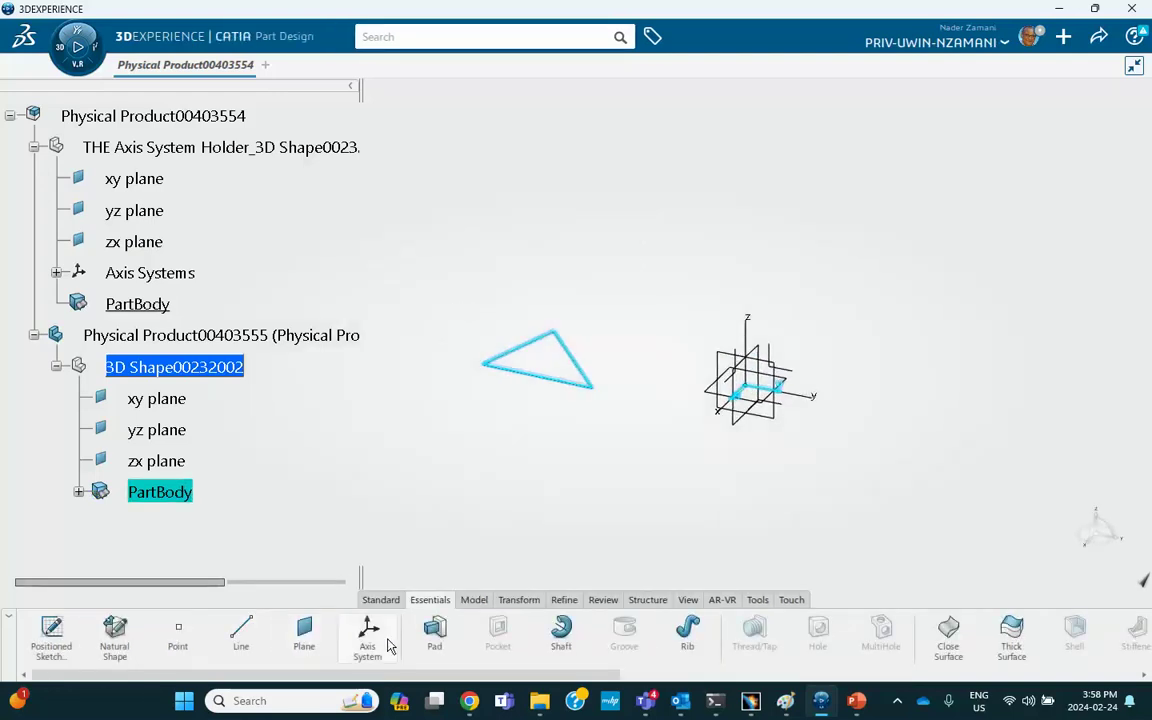
click(434, 632)
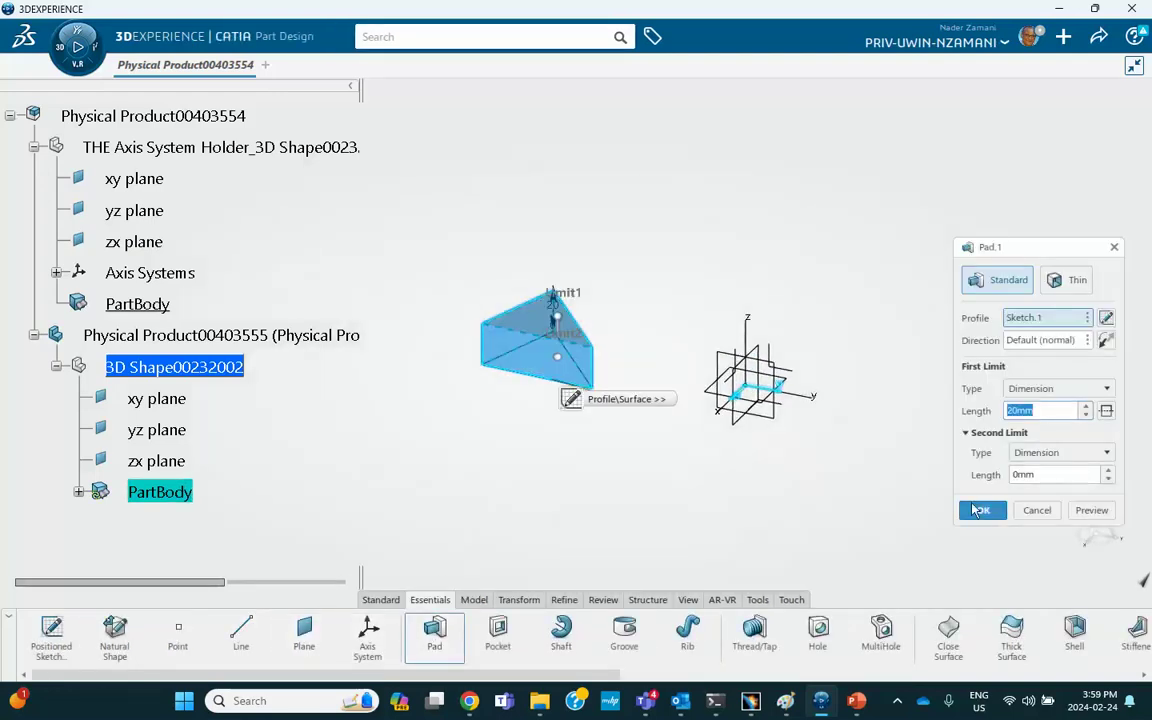
click(983, 510)
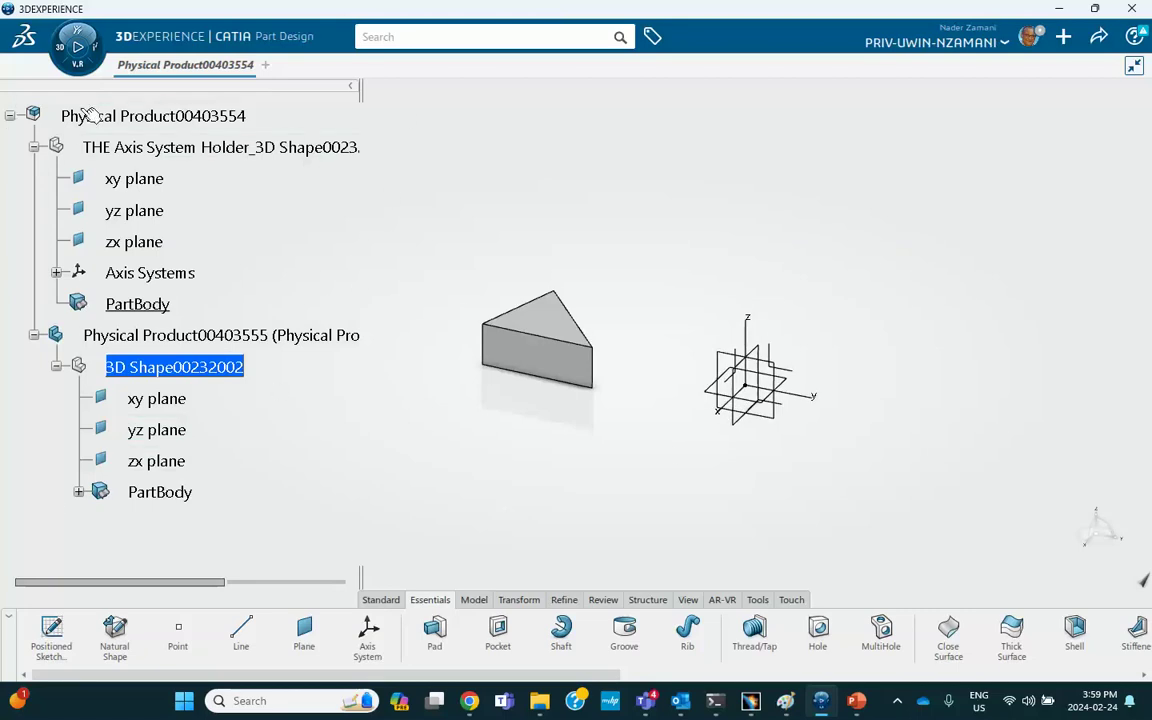
Step: Start an Assembly Pattern on the root product with the triangular part and a new circular pattern
click(170, 117)
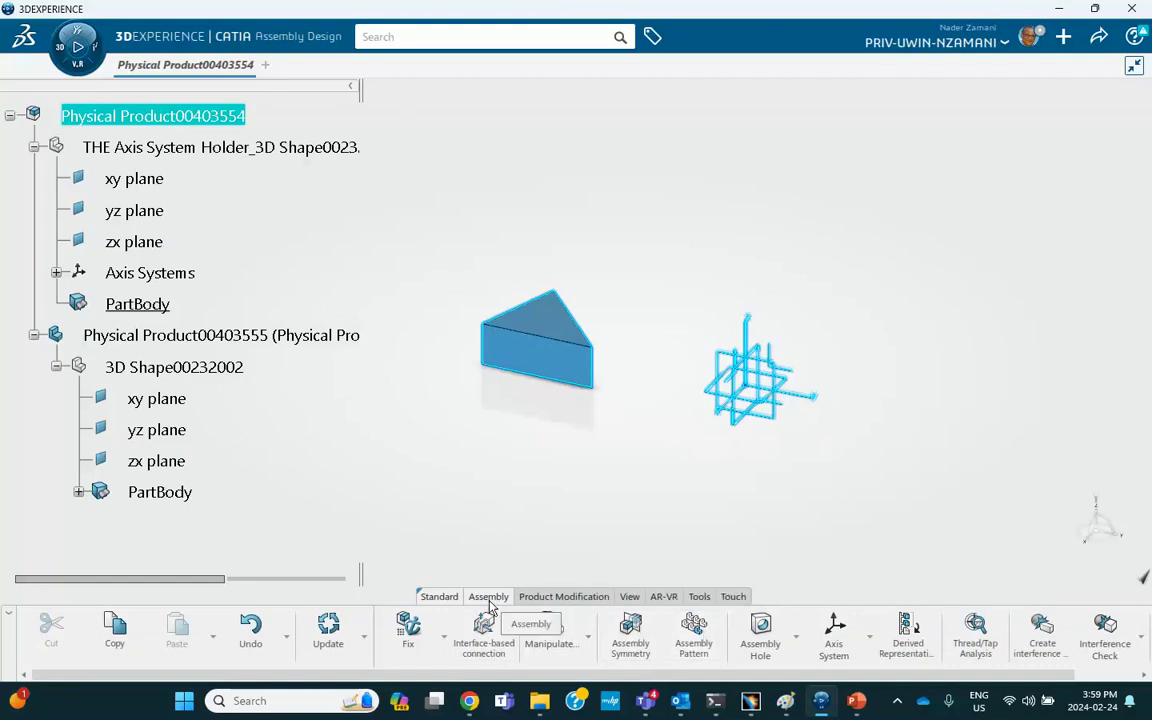
click(694, 635)
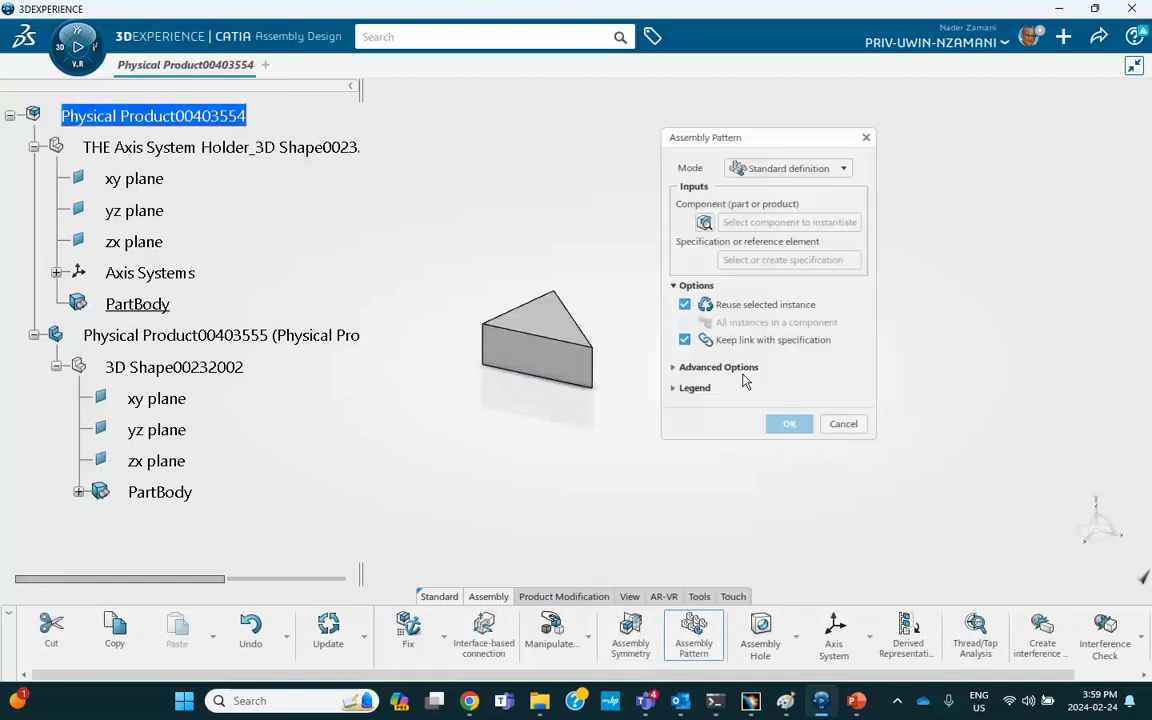
drag(783, 144, 918, 113)
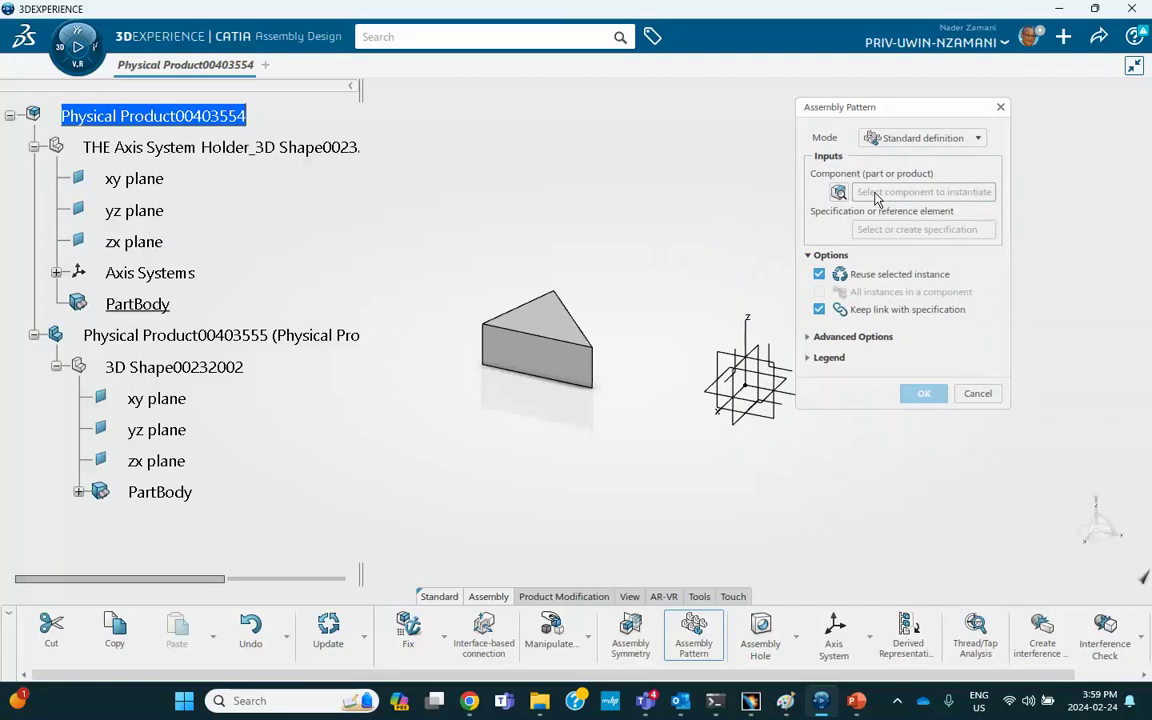
click(520, 330)
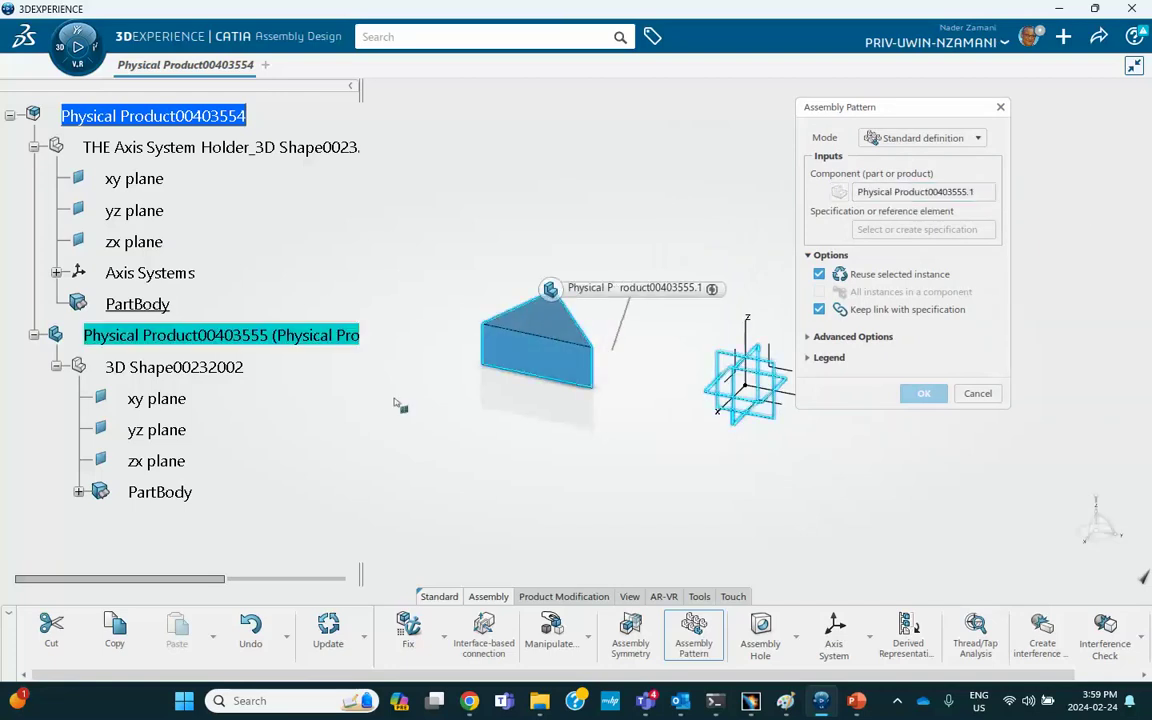
click(900, 229)
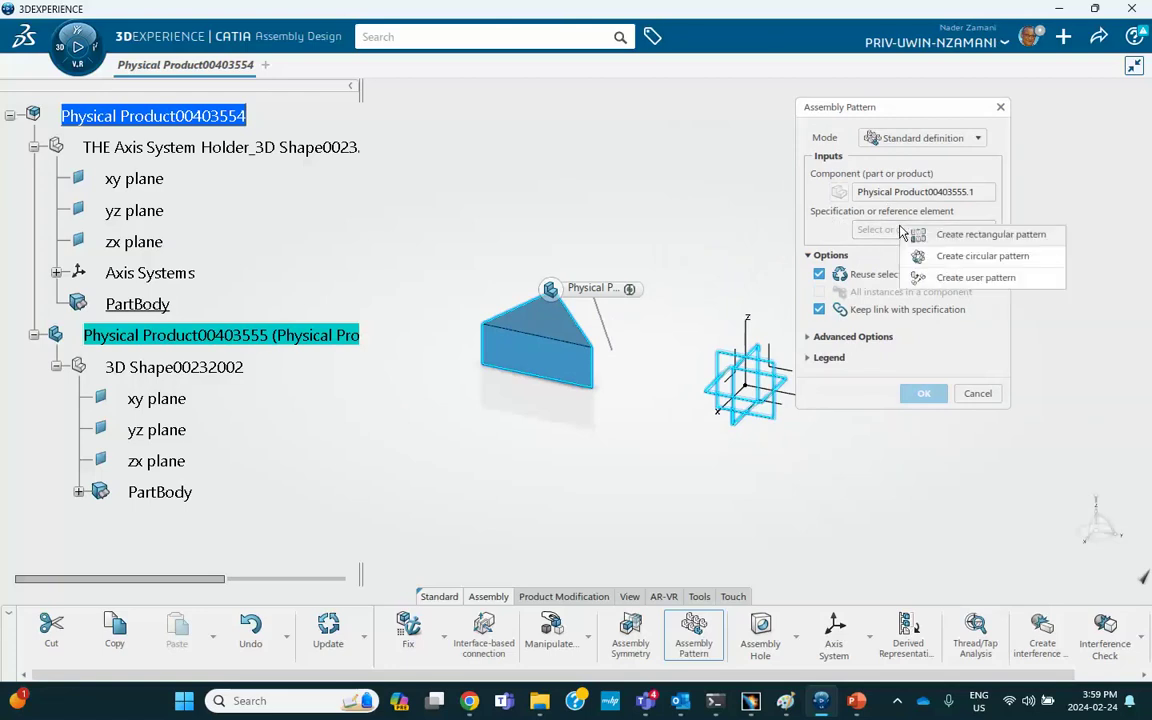
click(928, 256)
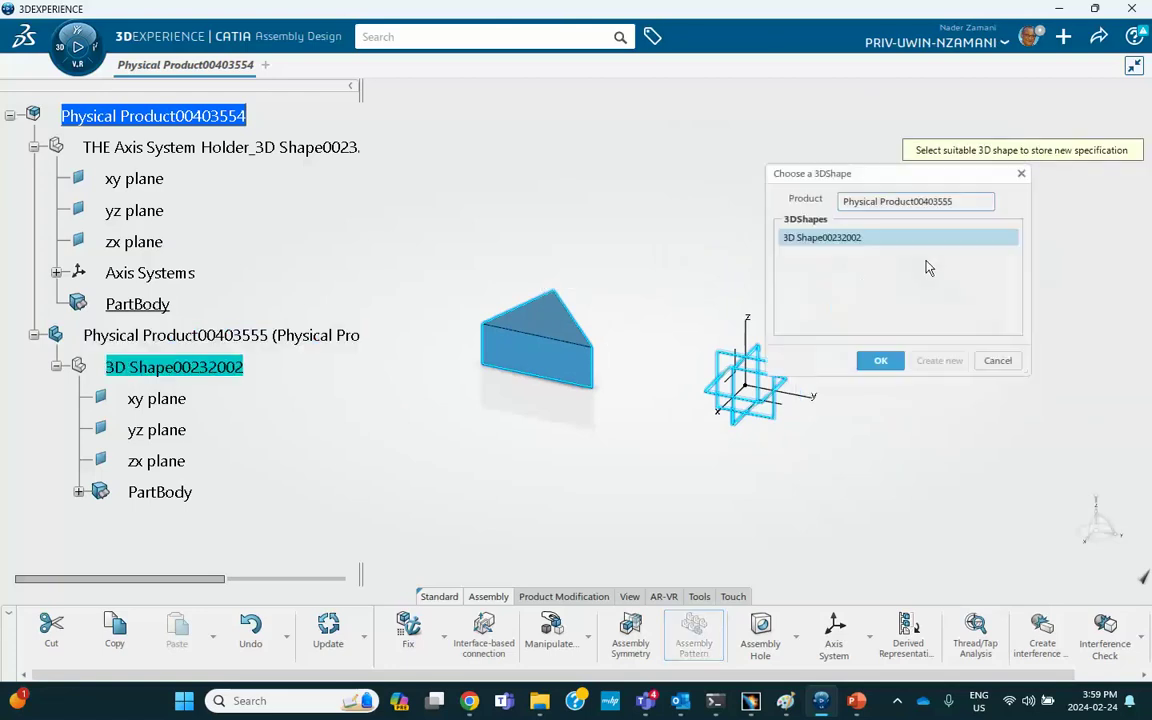
Step: Check tutorial slide 4, then store the circular pattern in 3D Shape00232002
click(856, 700)
click(83, 463)
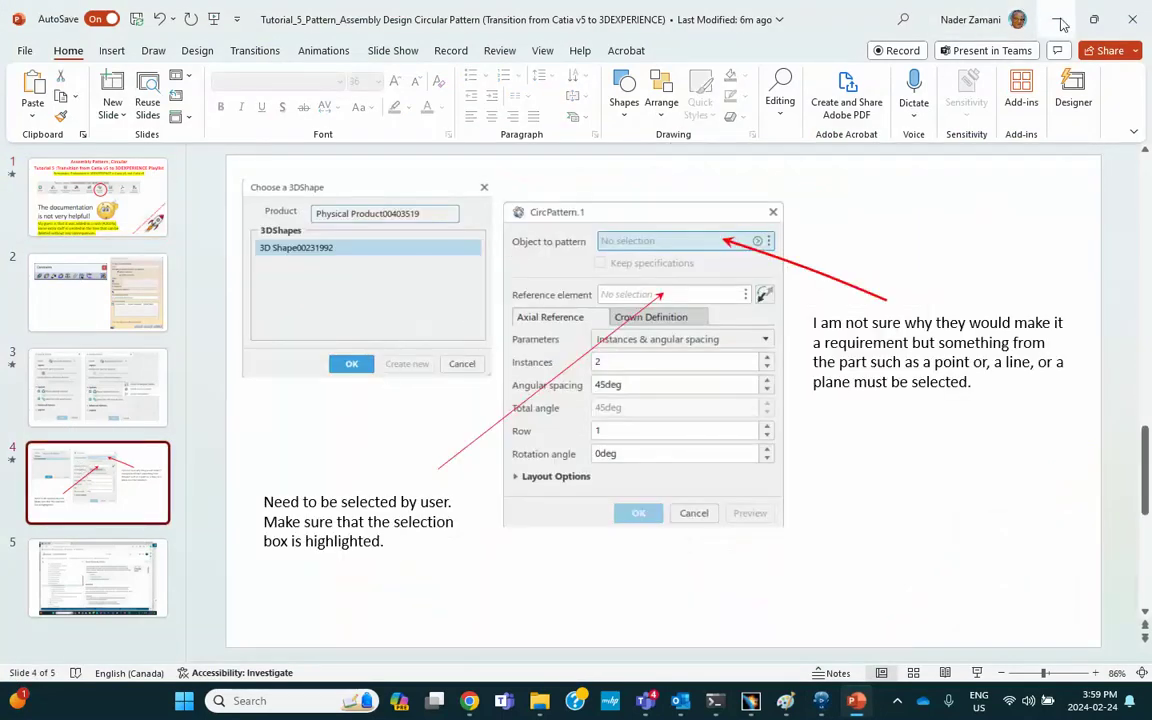
key(alt+Tab)
click(879, 360)
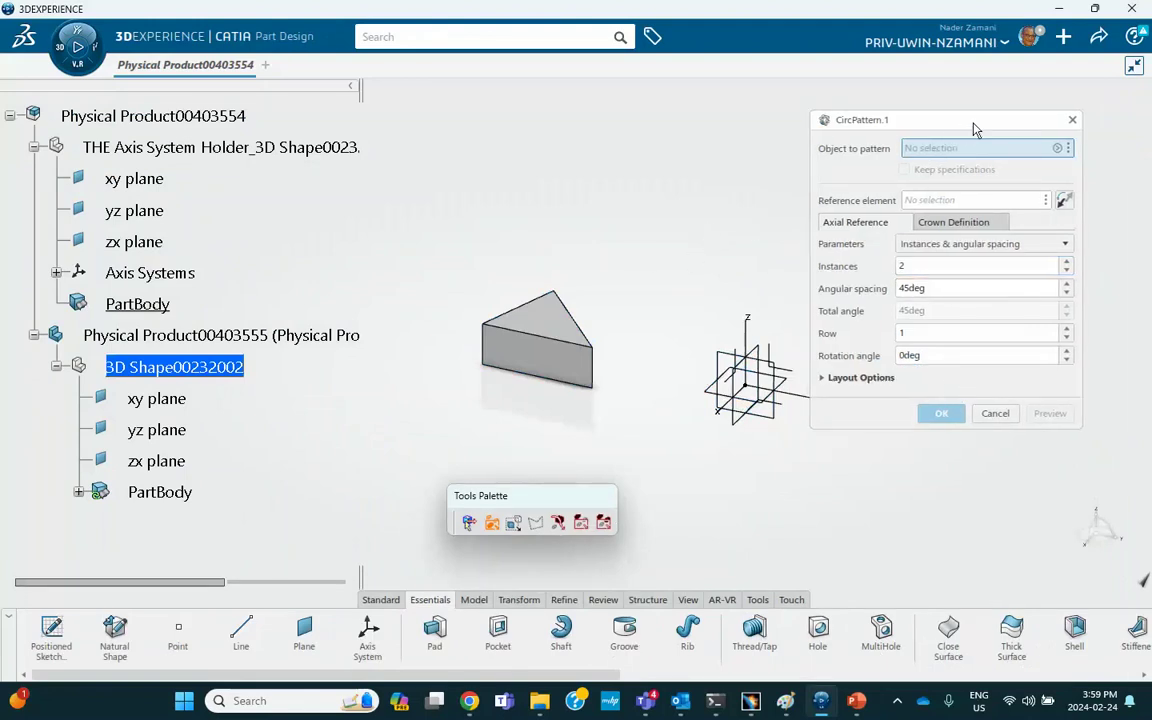
Step: Set CircPattern.1 to Complete crown with 6 instances spaced 60° apart
drag(972, 124, 1000, 113)
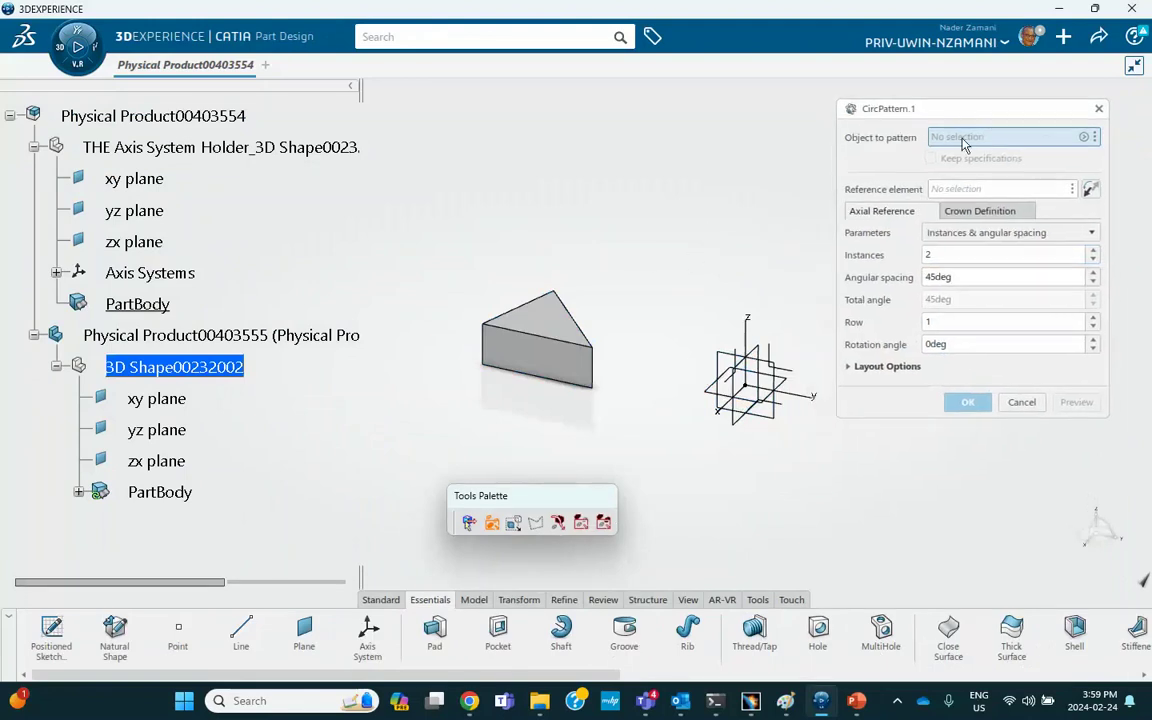
click(959, 233)
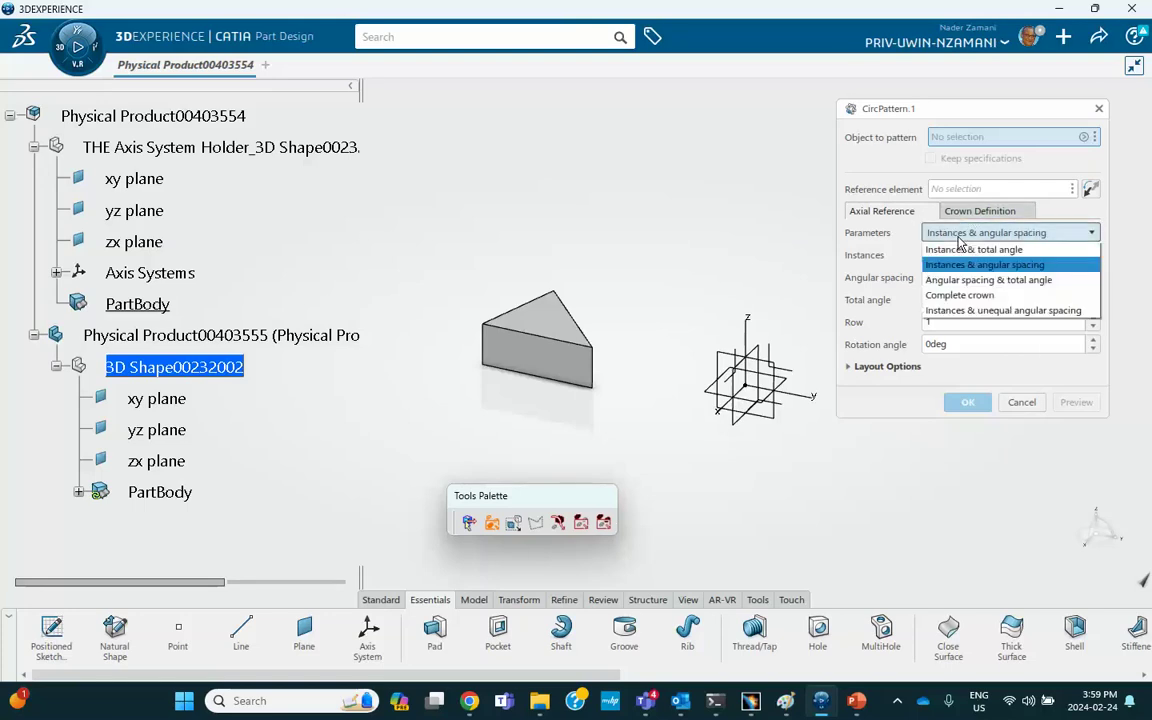
click(959, 296)
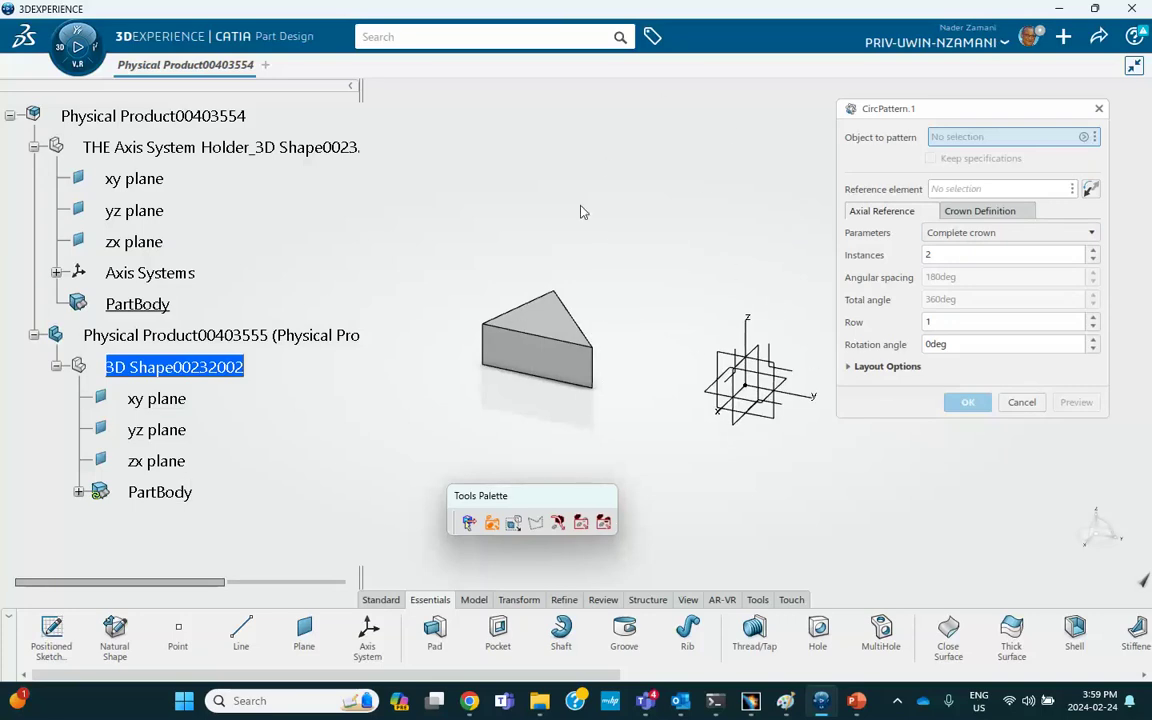
click(1094, 251)
click(1094, 251)
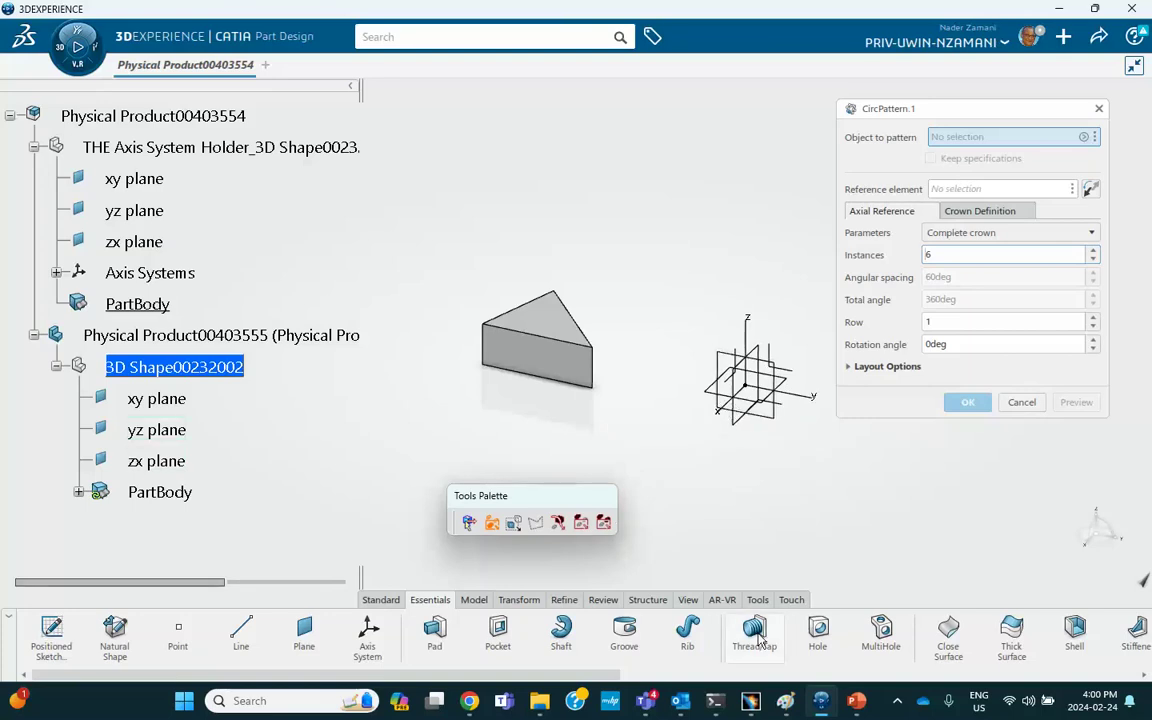
click(856, 704)
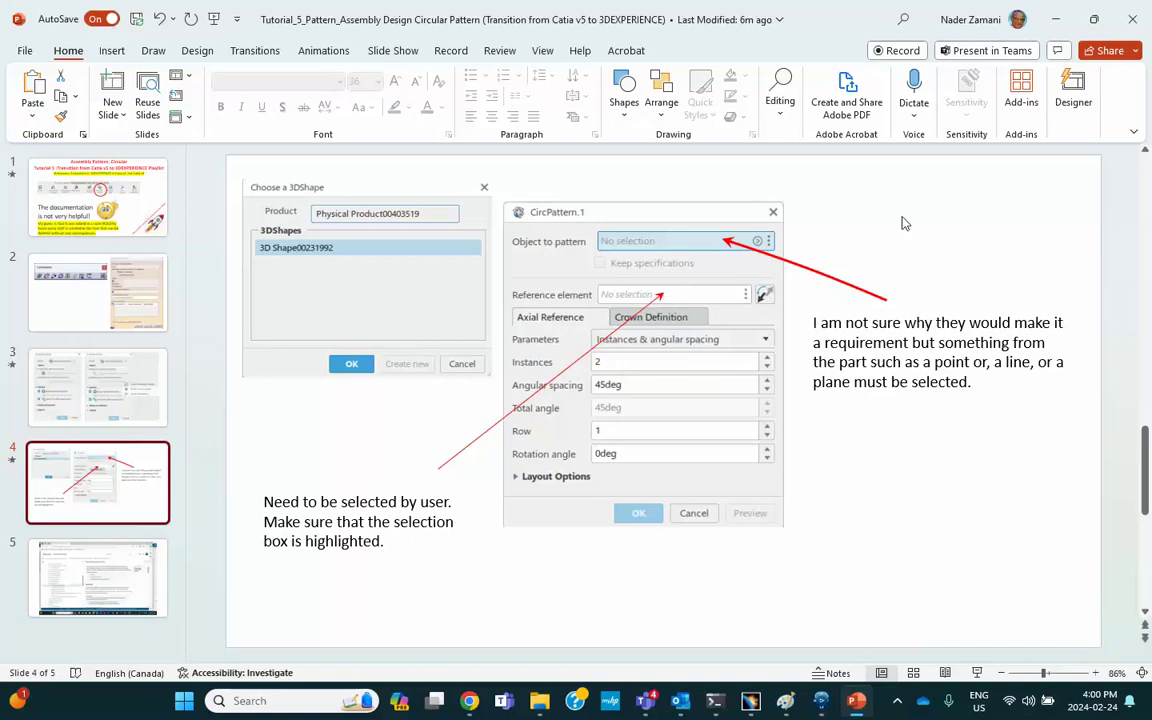
click(1055, 19)
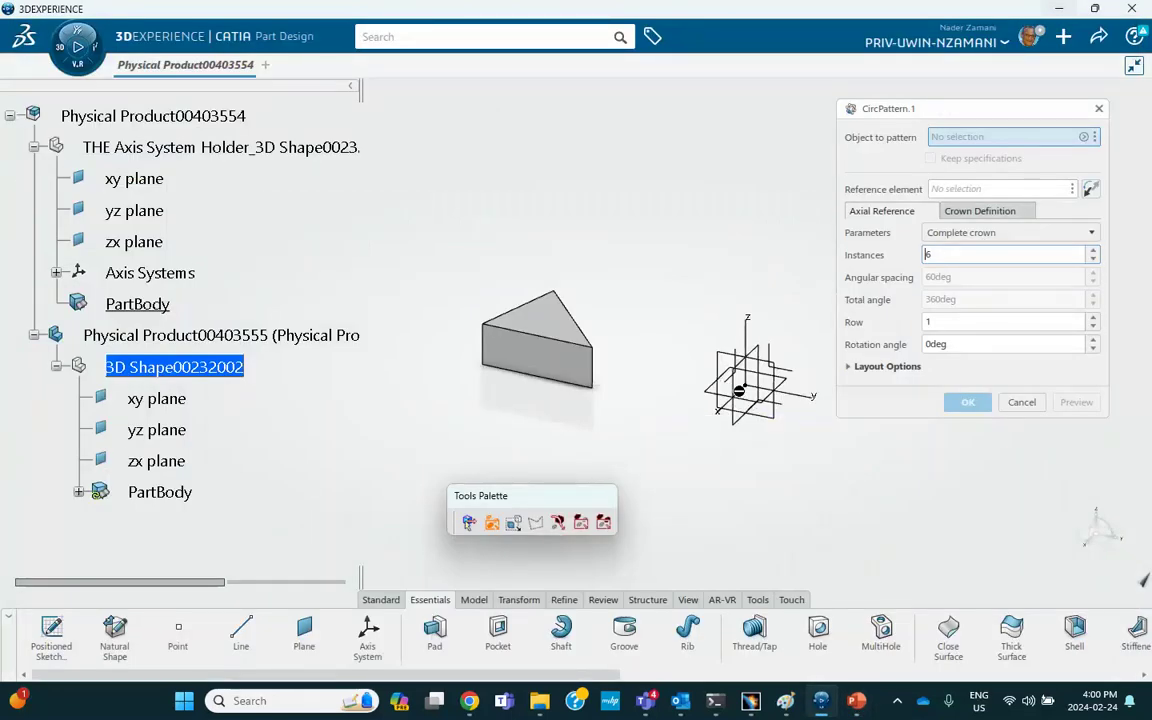
Step: Use axis edge Curve.1\Edge.1 as reference and the yz plane as object, then confirm CircPattern.1
click(968, 190)
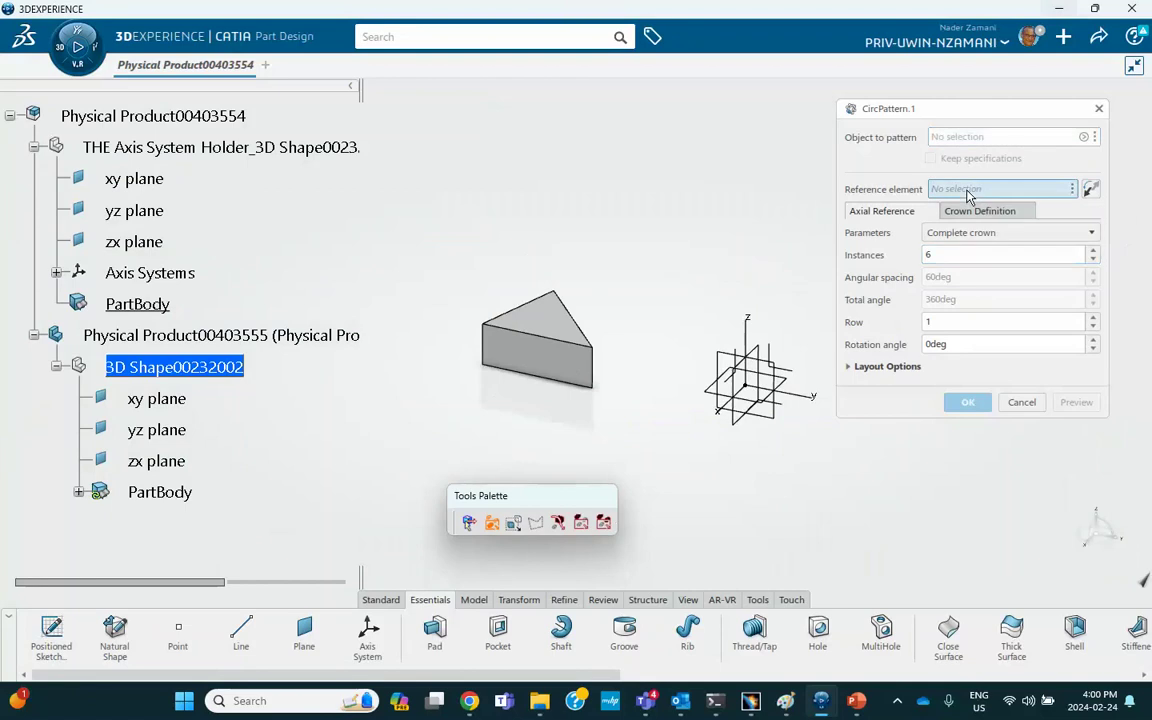
click(721, 418)
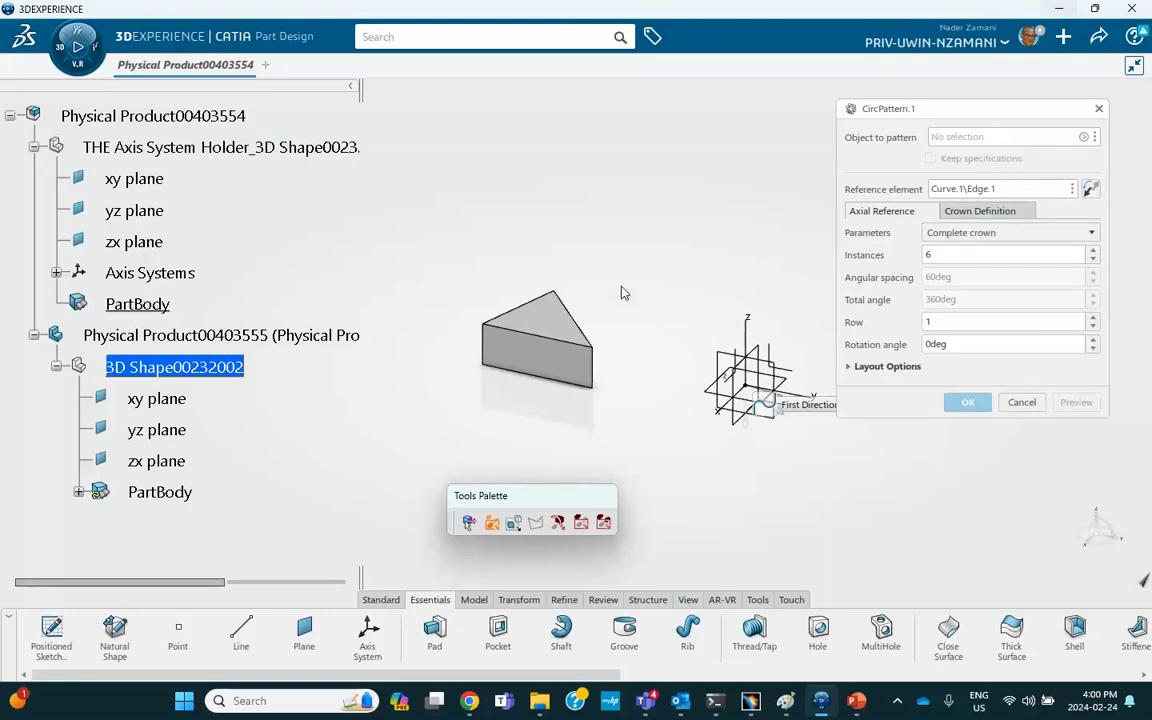
click(968, 140)
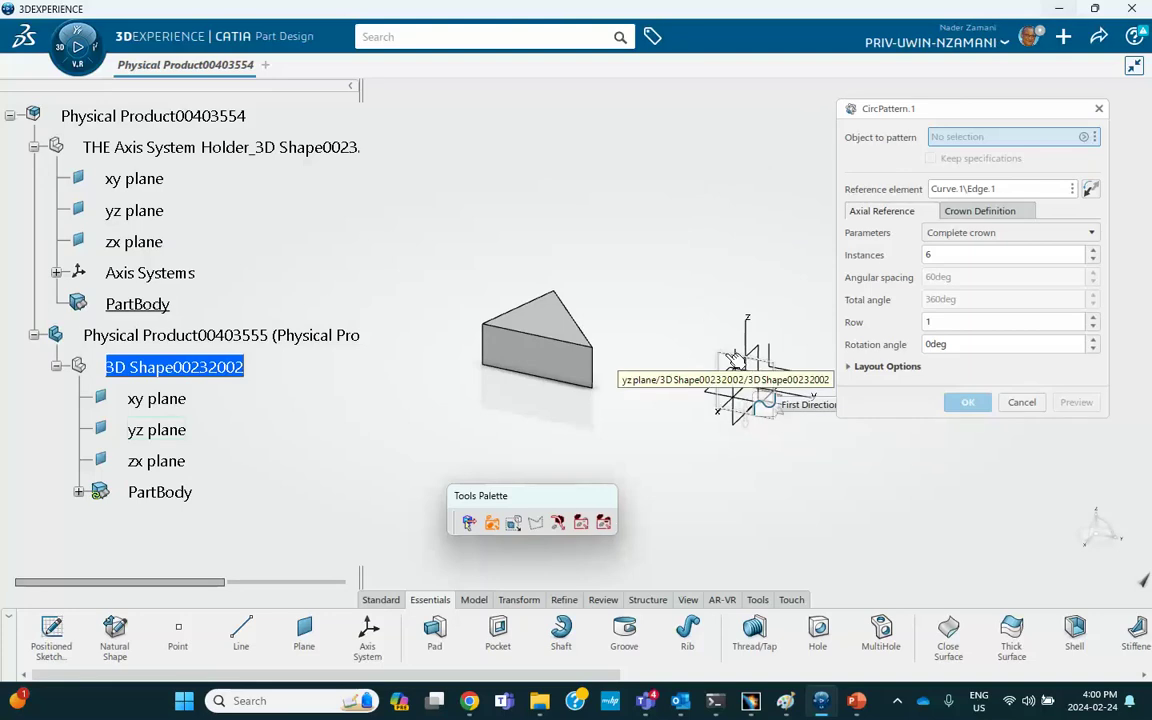
click(1093, 136)
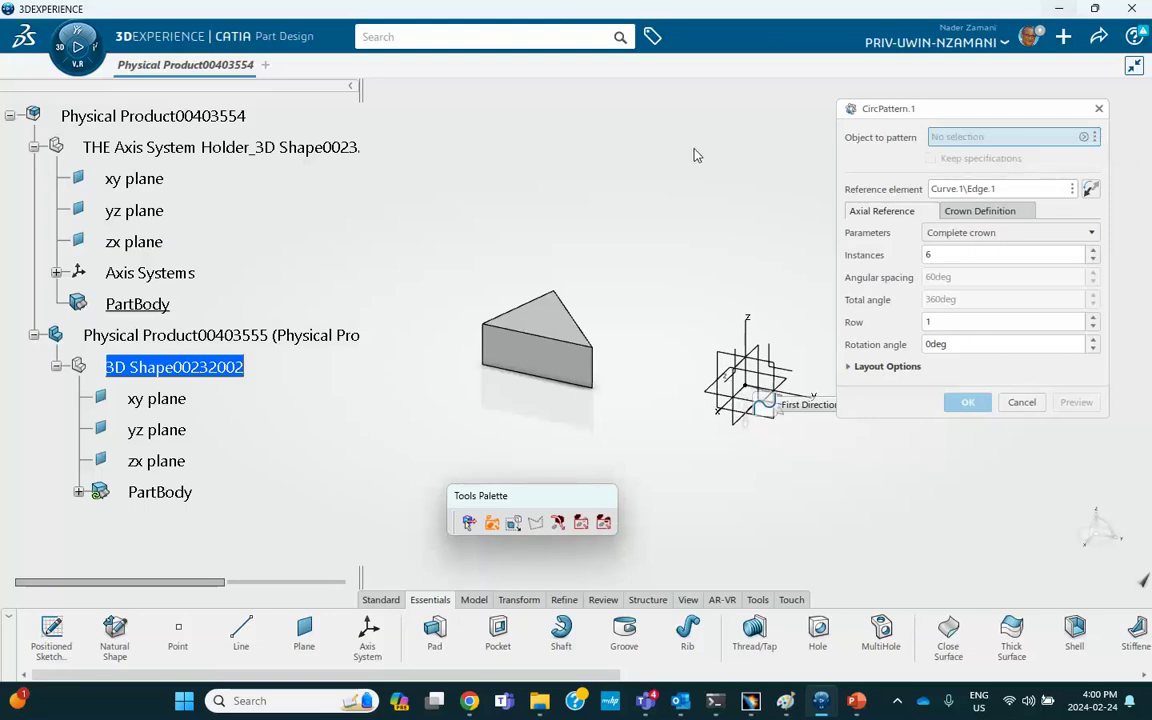
click(735, 357)
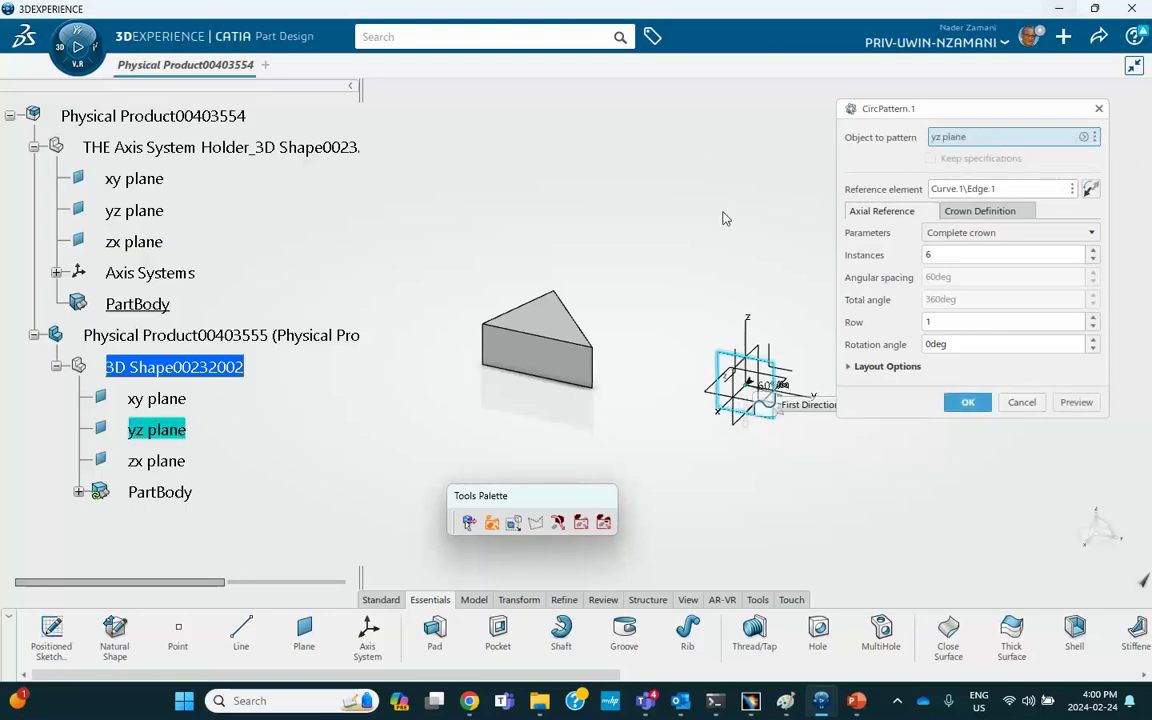
click(963, 404)
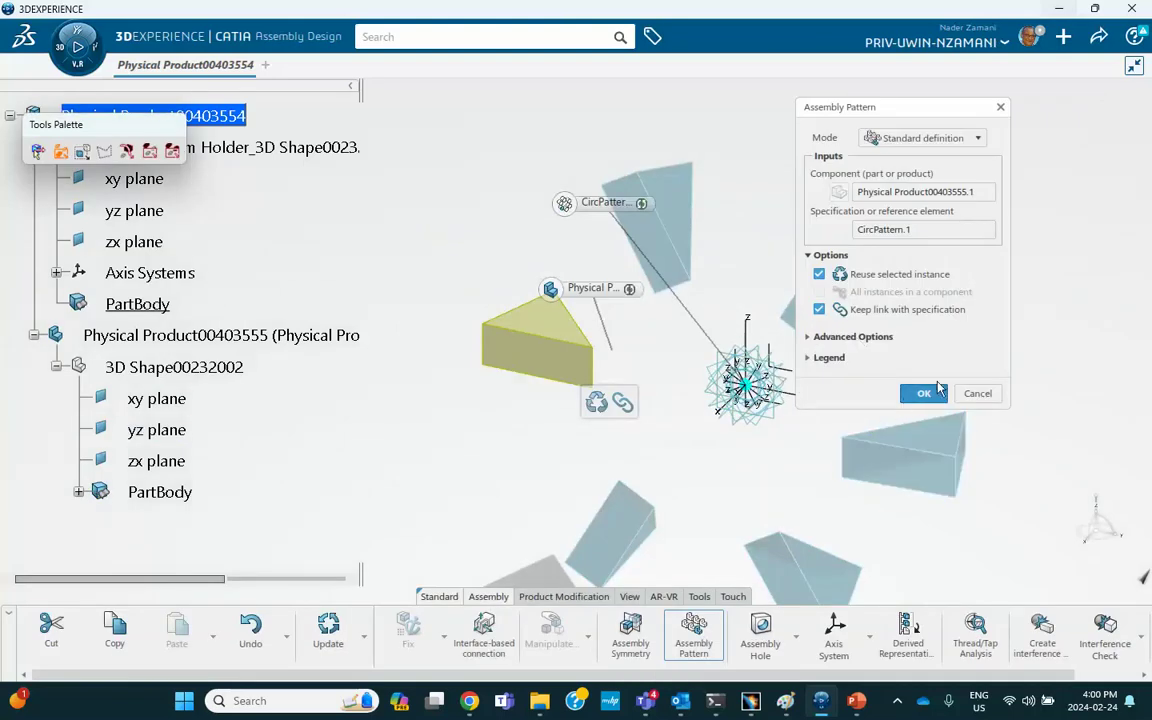
Step: Confirm the Assembly Pattern, then zoom out and pan to frame all six triangular parts
key(Return)
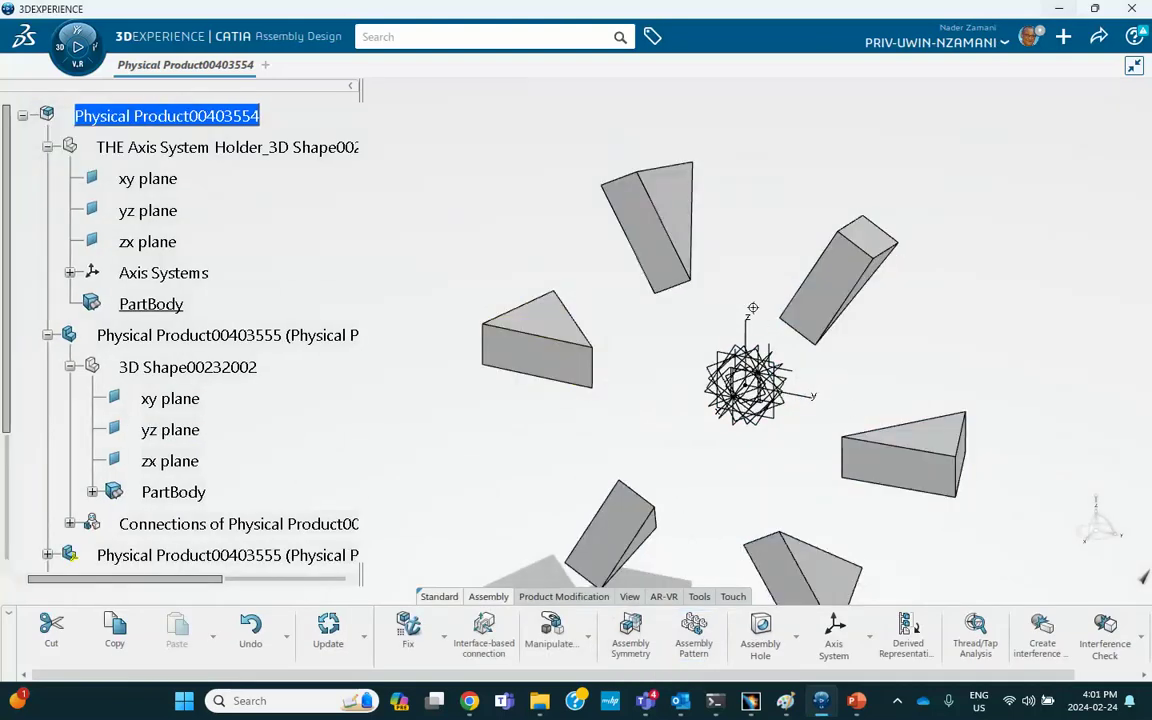
scroll(567, 378, down, 3)
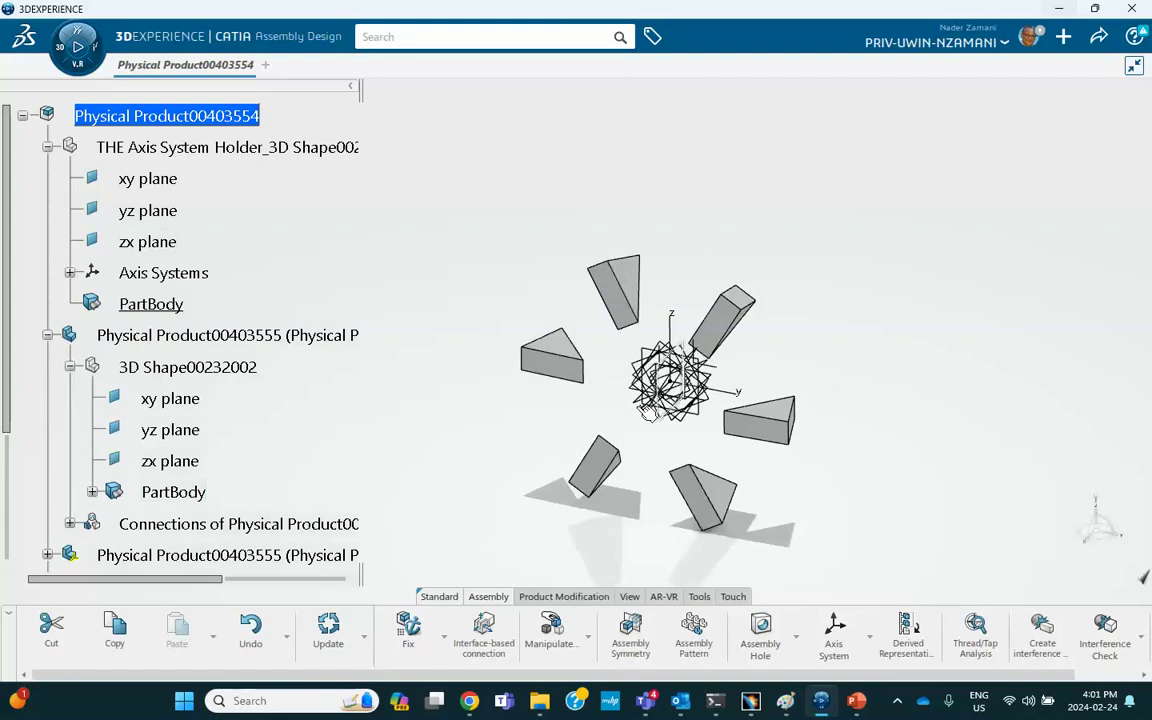
middle_drag(745, 339, 774, 273)
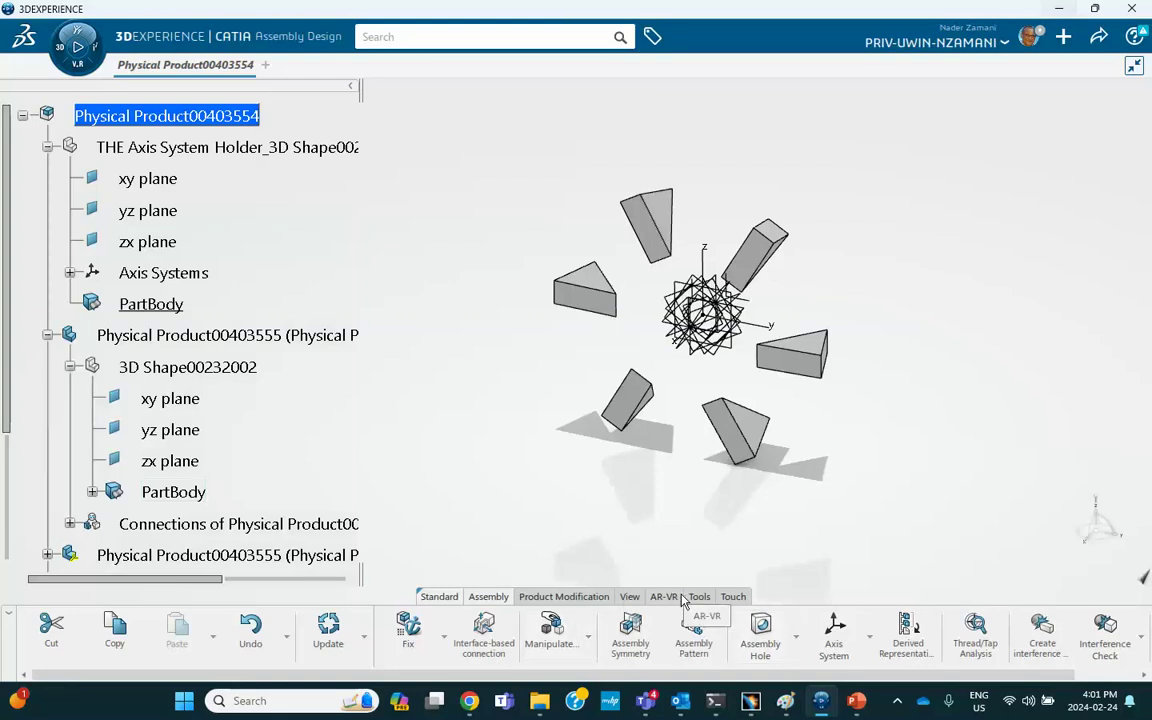
Step: View the pattern straight from the front, then return to the isometric view
click(629, 596)
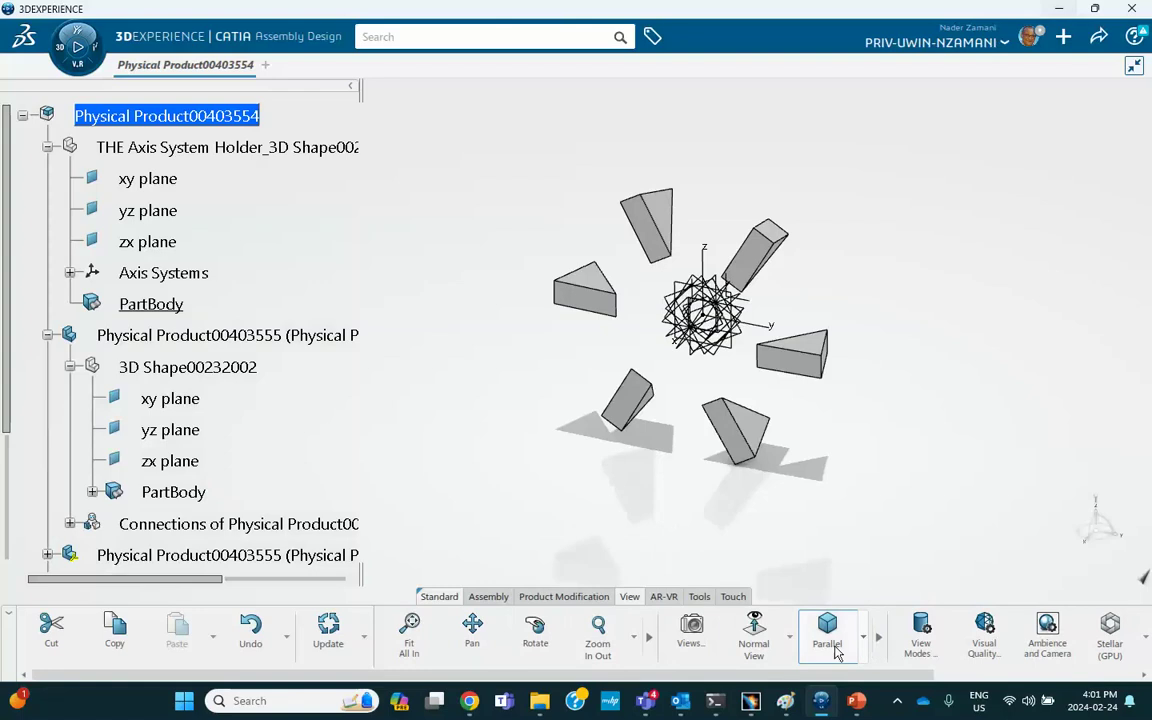
click(790, 636)
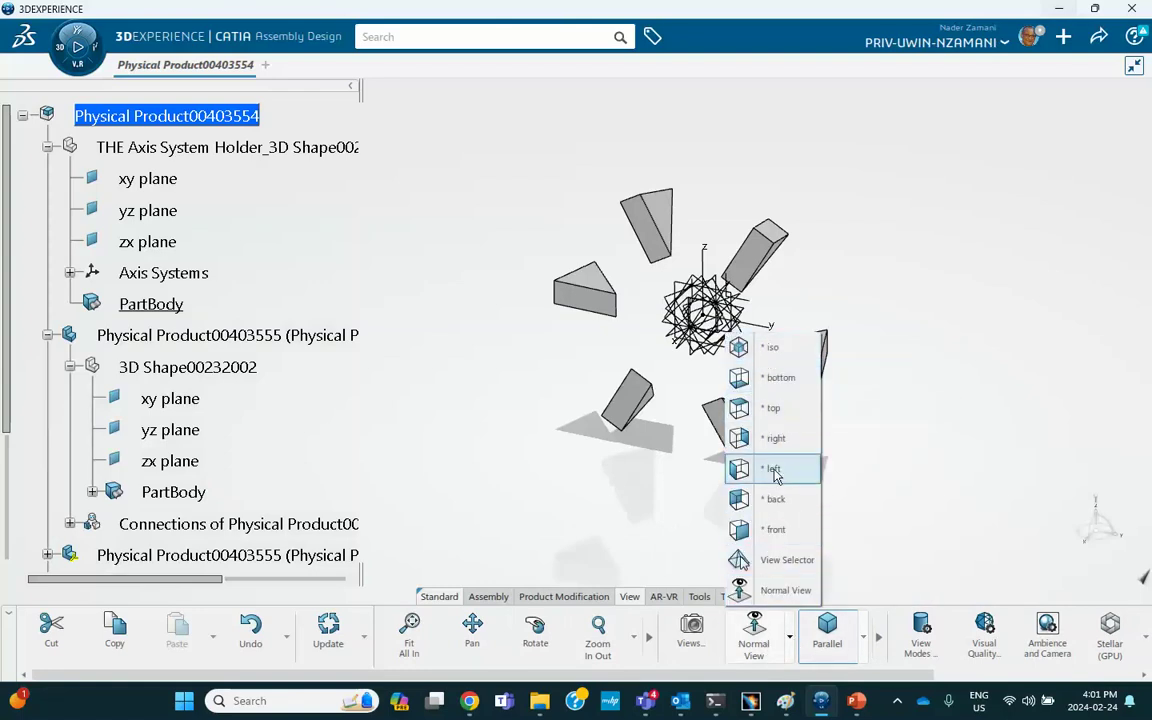
click(775, 529)
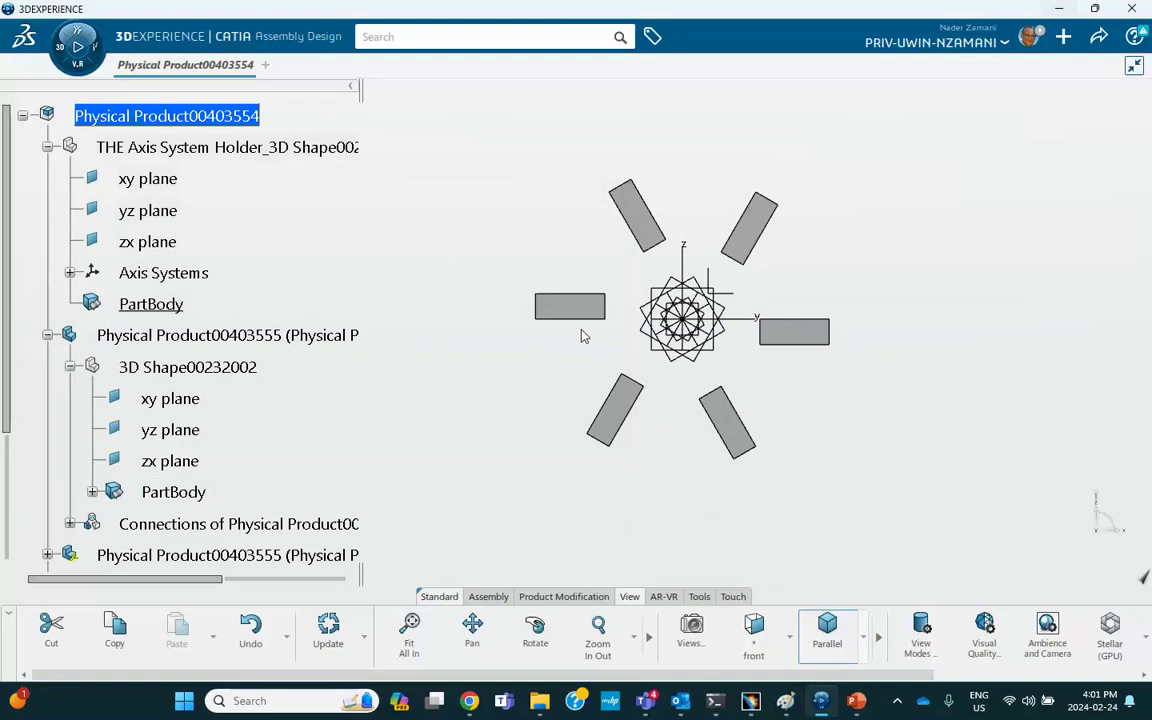
click(789, 637)
click(750, 347)
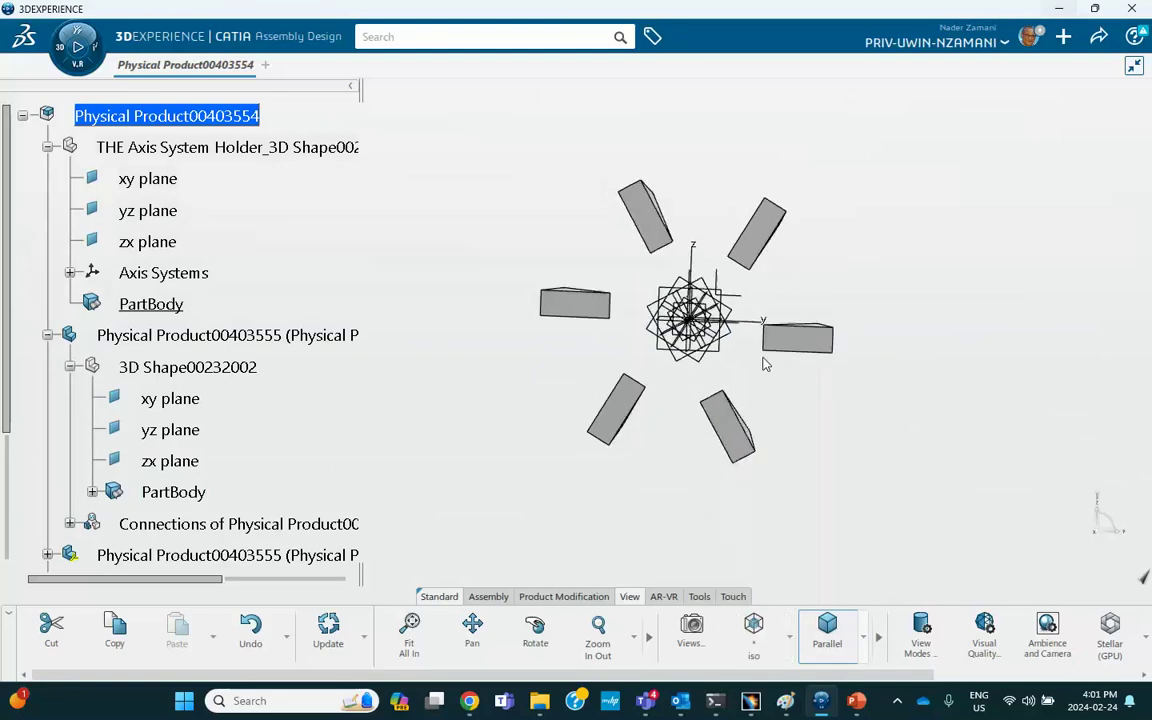
Step: Expand and collapse the first Physical Product00403555 instance, then open Find with Ctrl+F
scroll(244, 322, down, 5)
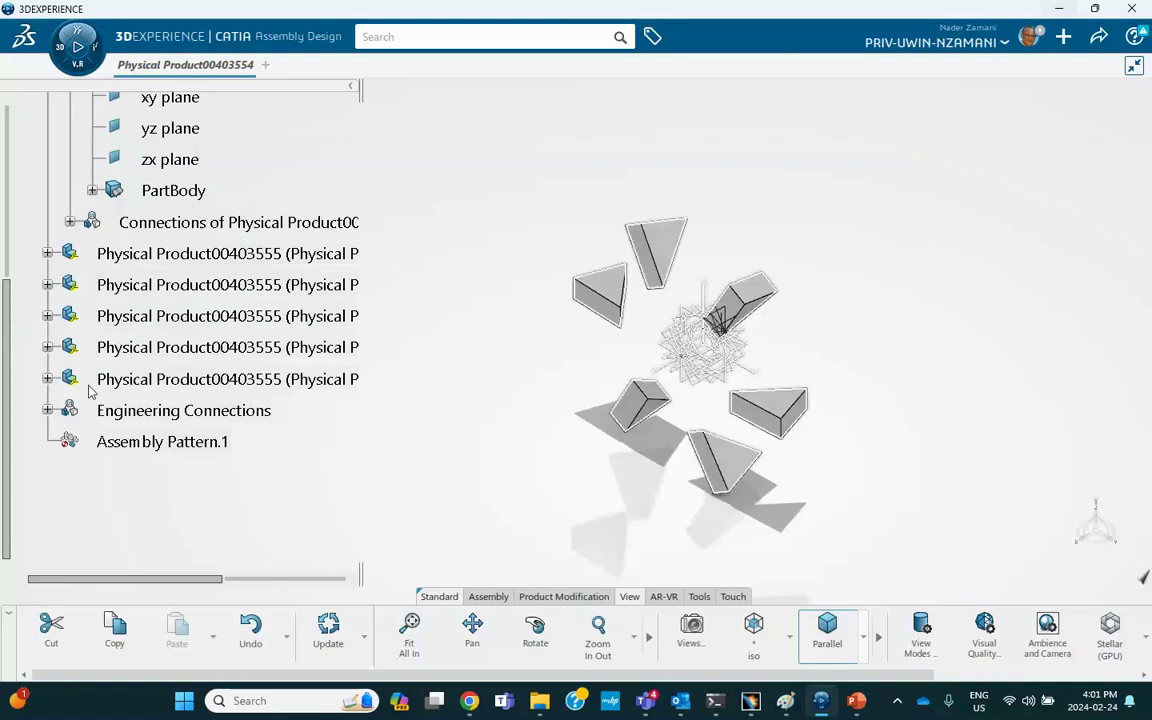
click(47, 253)
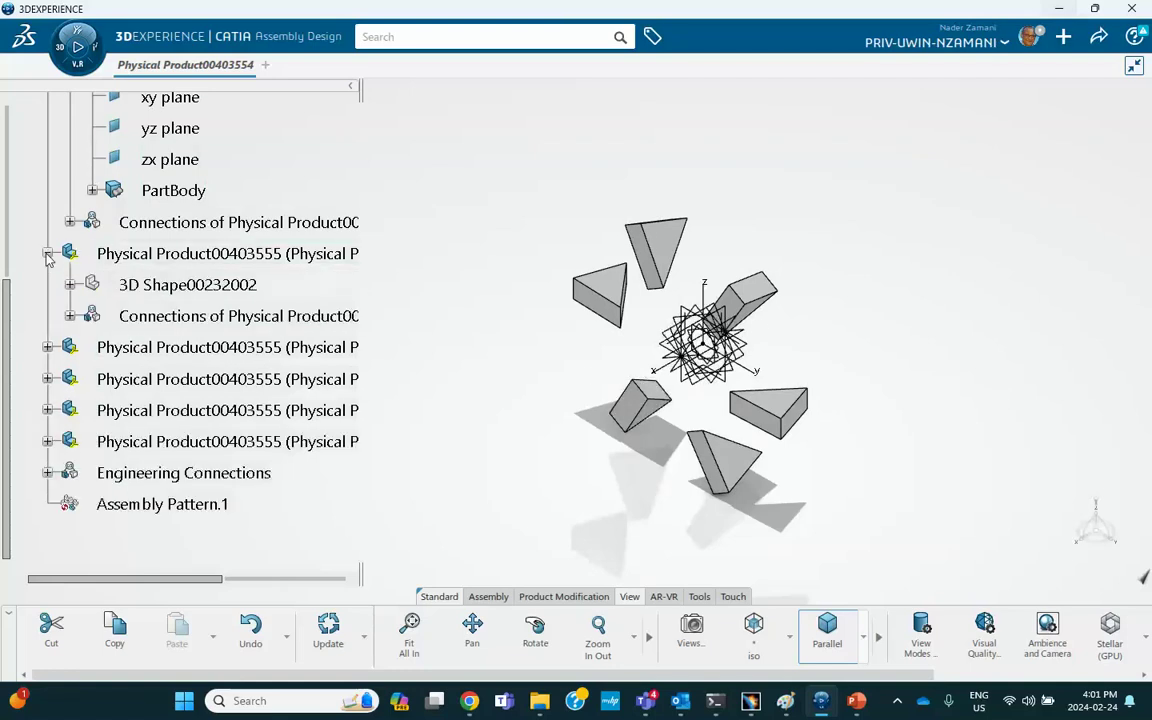
click(70, 285)
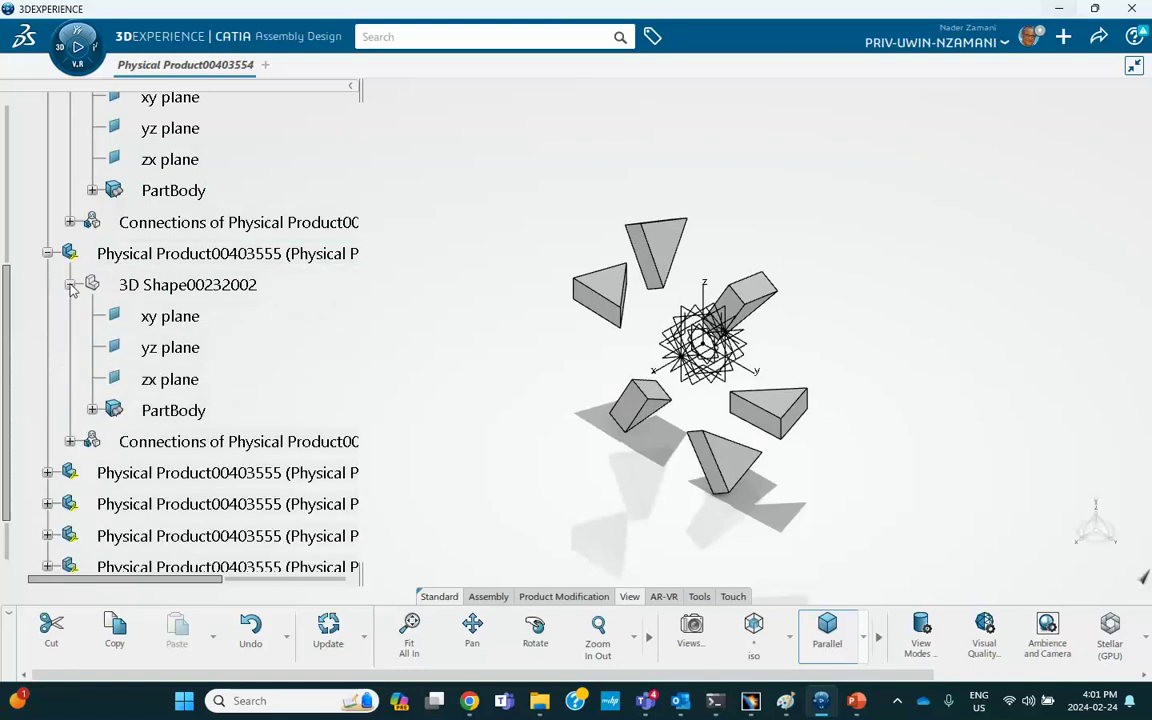
click(70, 285)
click(47, 253)
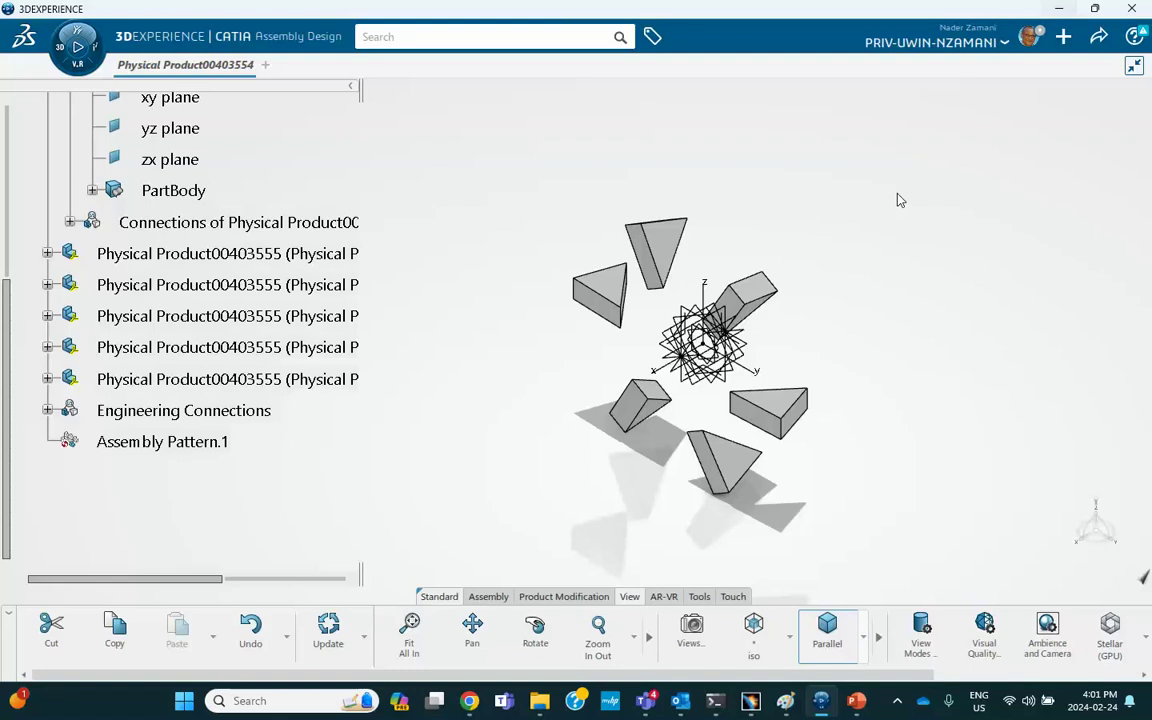
key(ctrl+f)
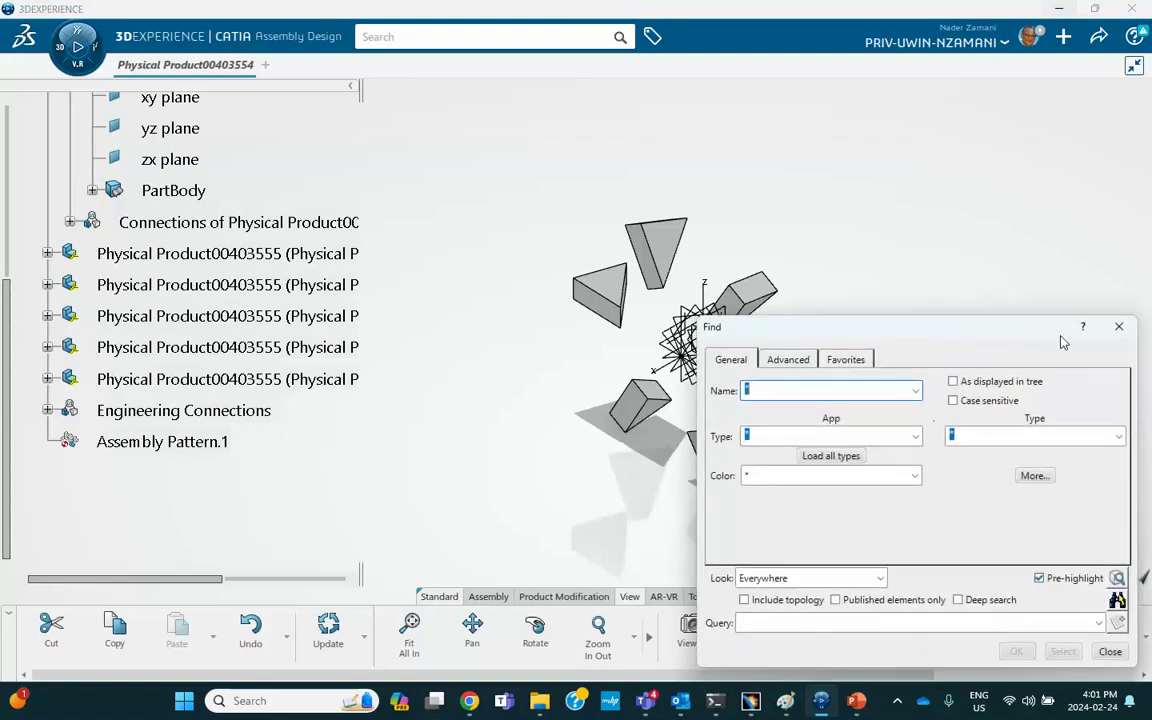
Step: Find all elements of type plane and hide the xy, yz and zx planes
click(989, 435)
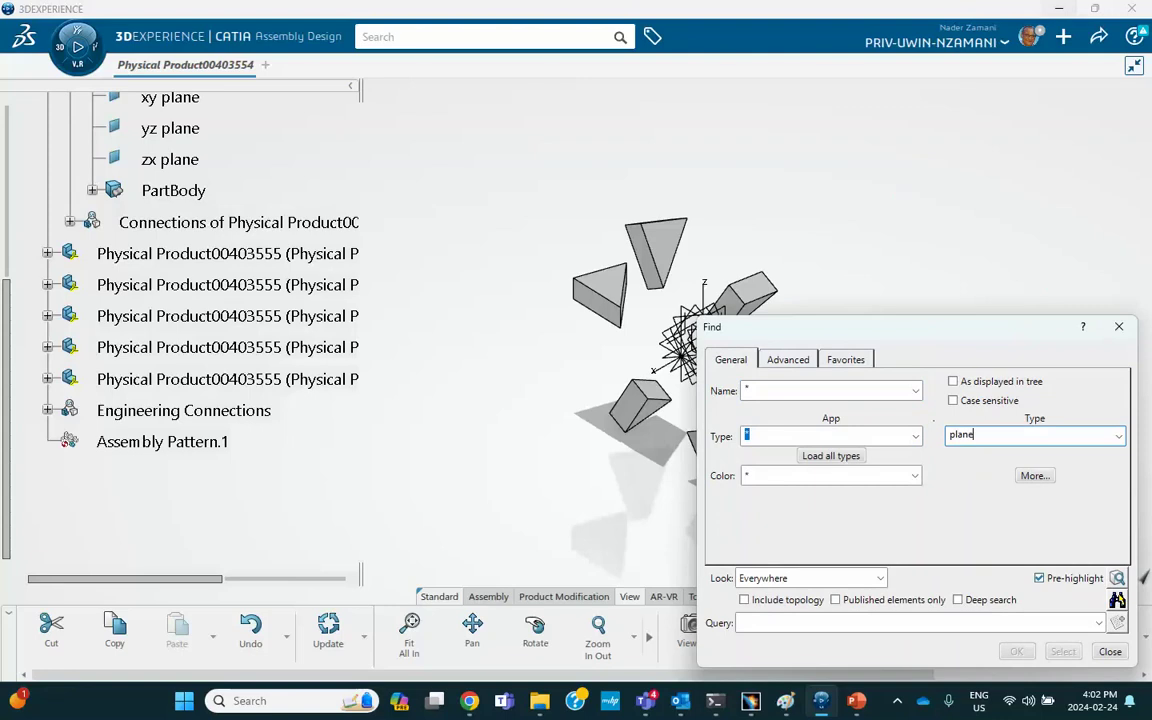
click(1117, 600)
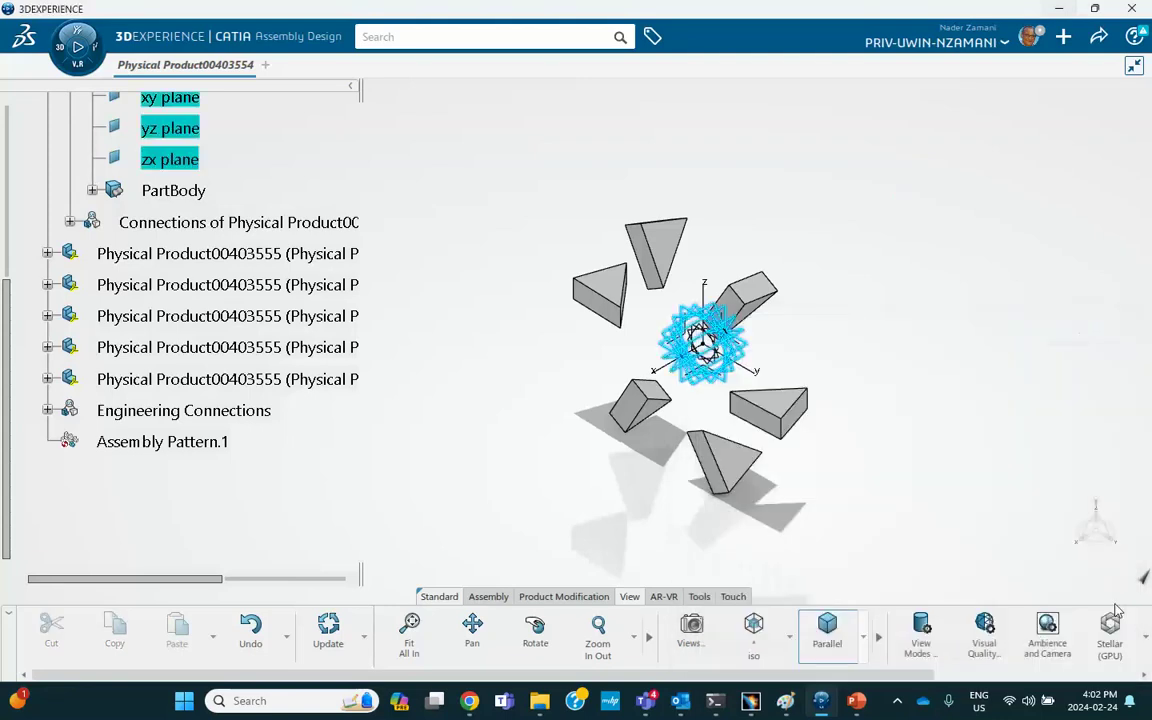
right_click(163, 157)
click(205, 216)
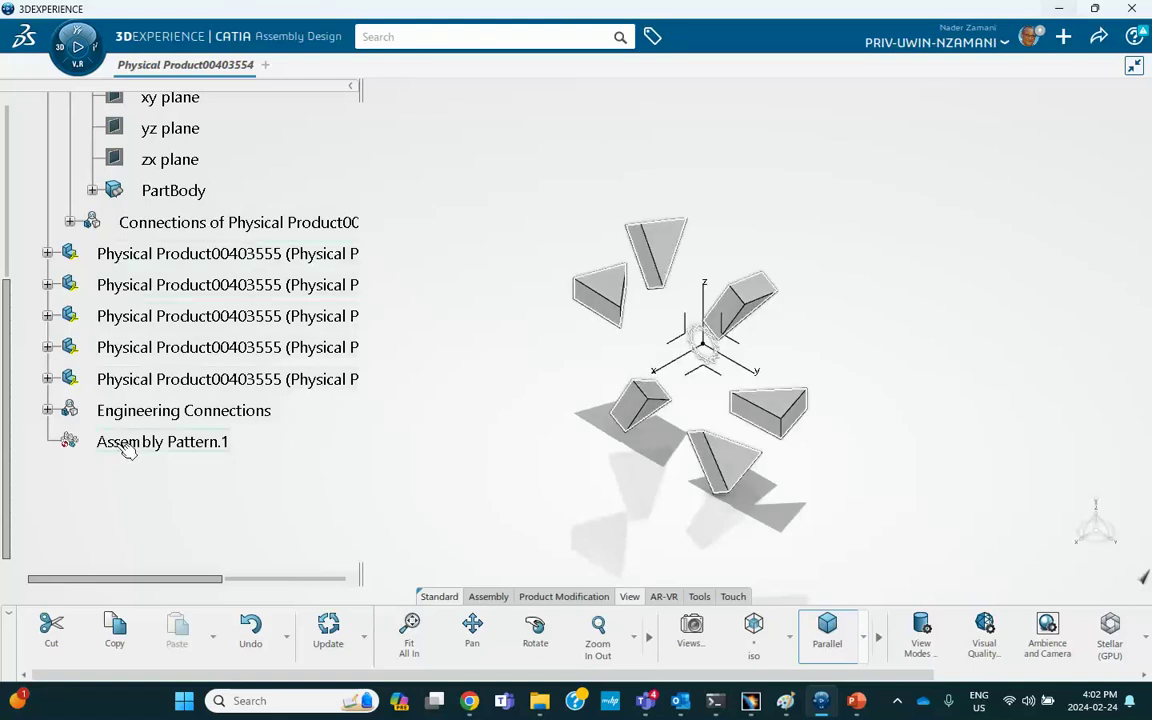
Step: Expand the first instance's connections and Engineering Connections to list Pattern.1 to Pattern.6
scroll(167, 257, up, 3)
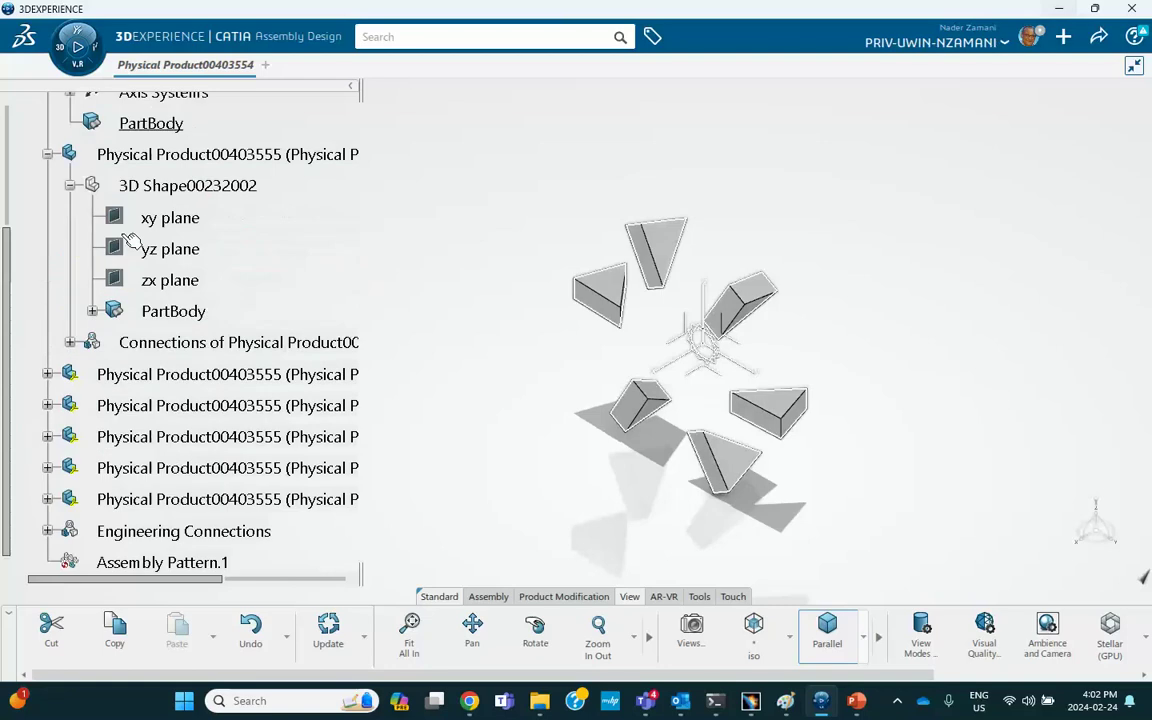
click(69, 343)
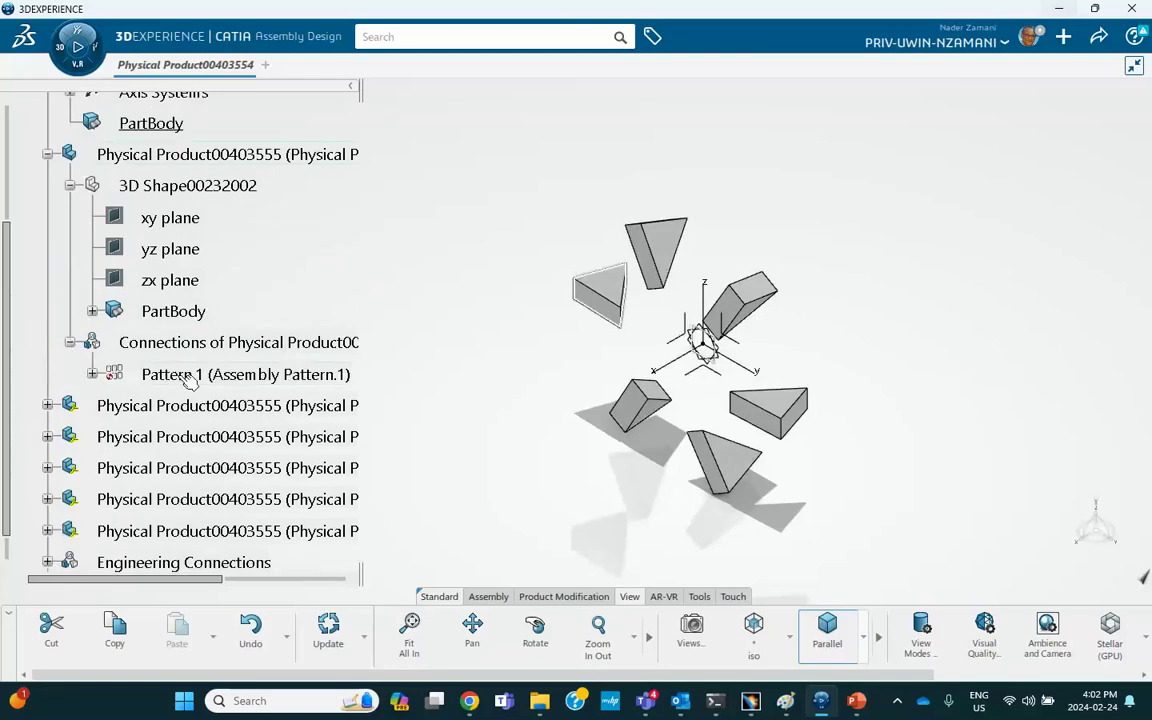
click(150, 374)
click(92, 374)
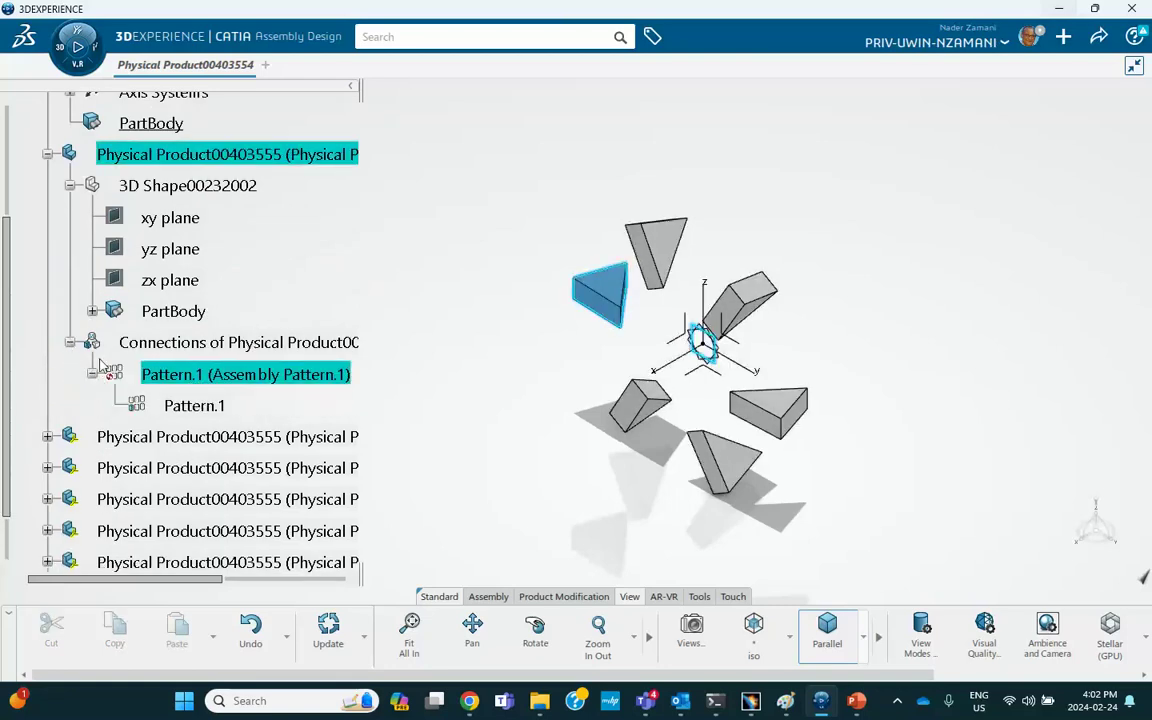
scroll(229, 290, up, 4)
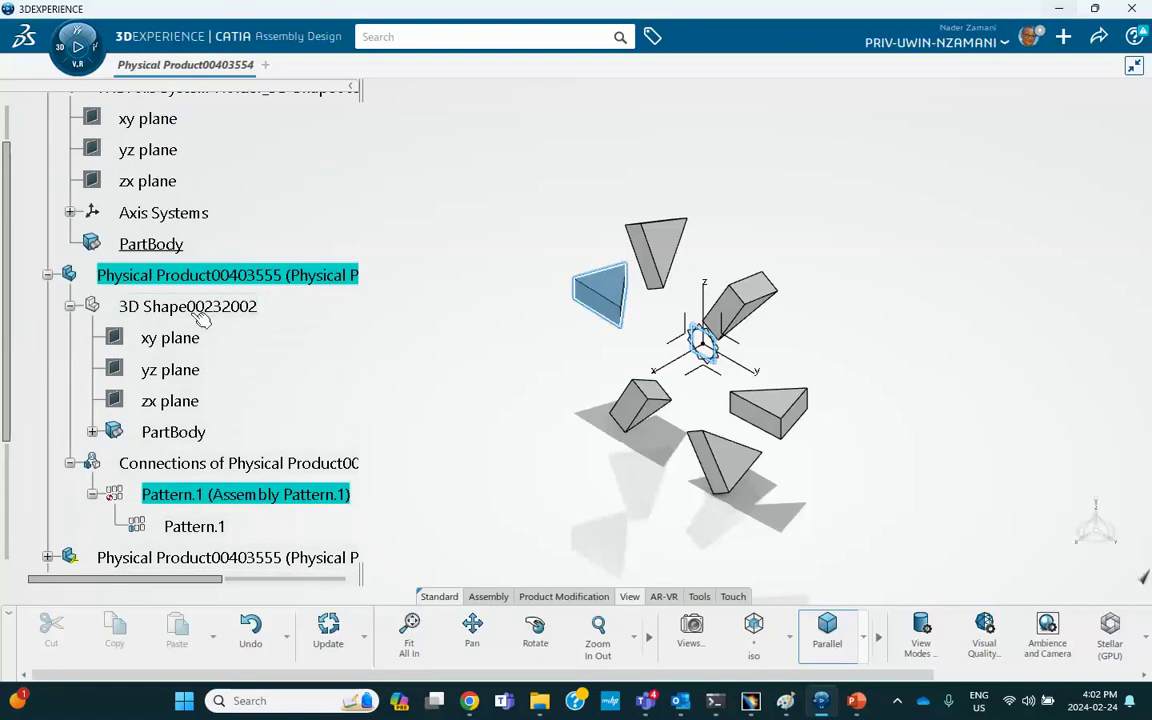
scroll(200, 300, down, 10)
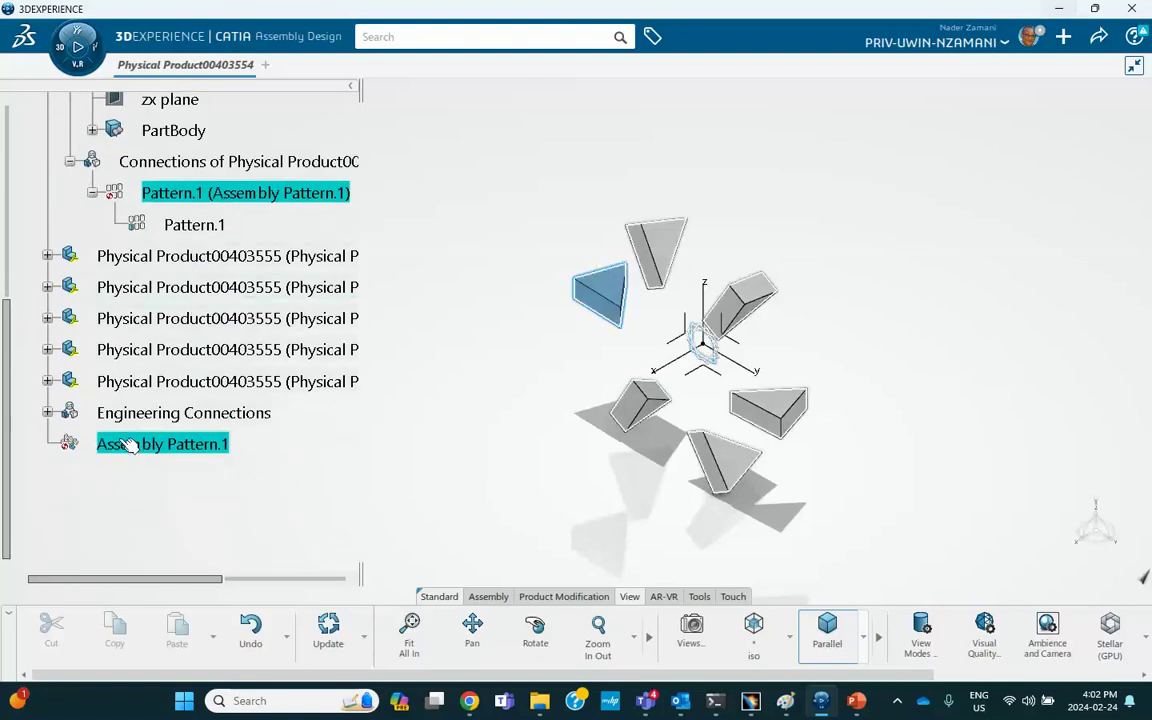
click(47, 412)
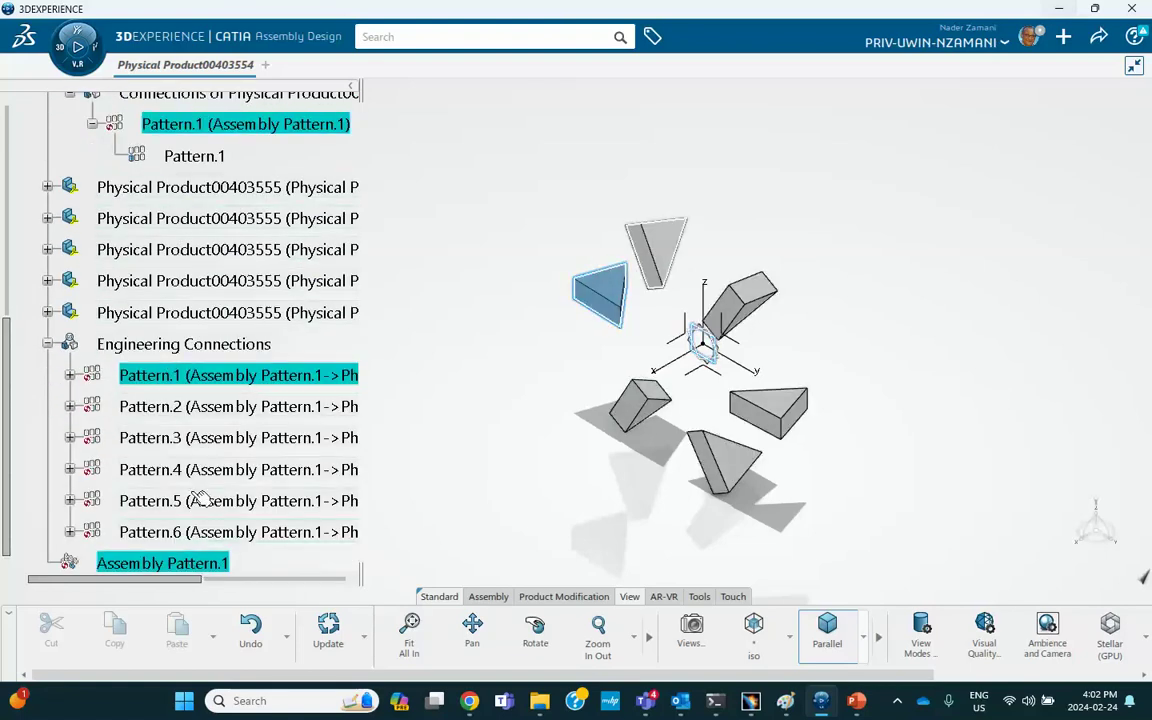
click(399, 470)
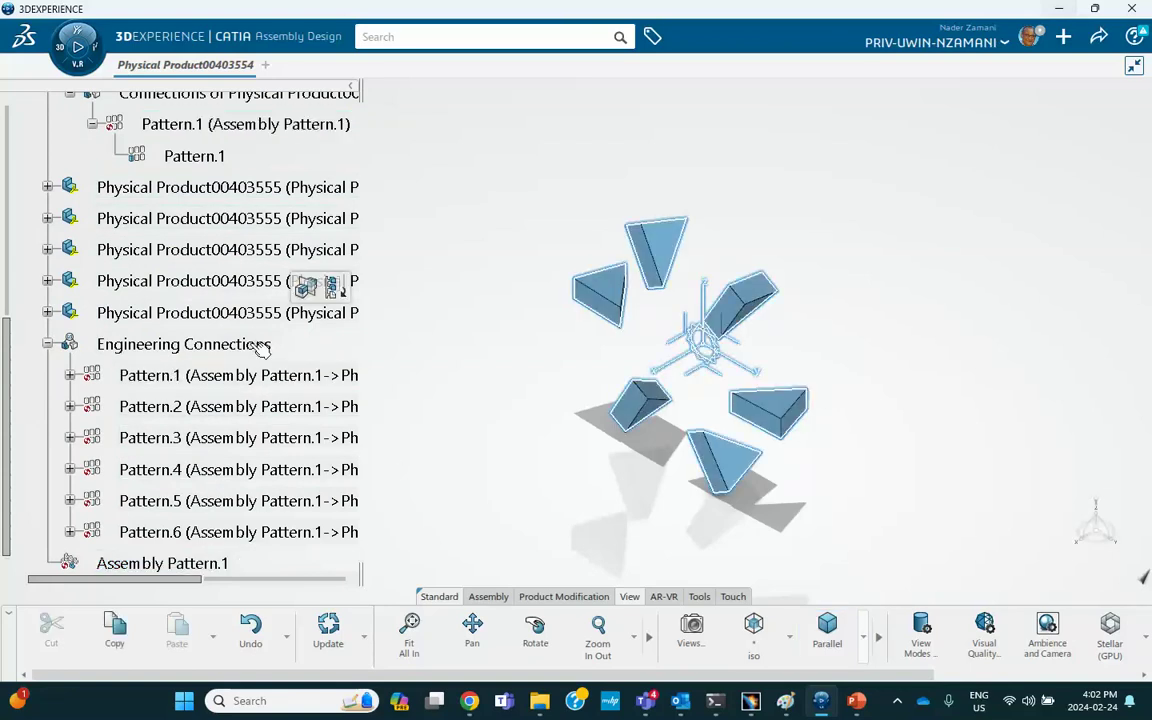
Step: Select Pattern.1 through Pattern.6 together, then bring up the options for Assembly Pattern.1
right_click(262, 346)
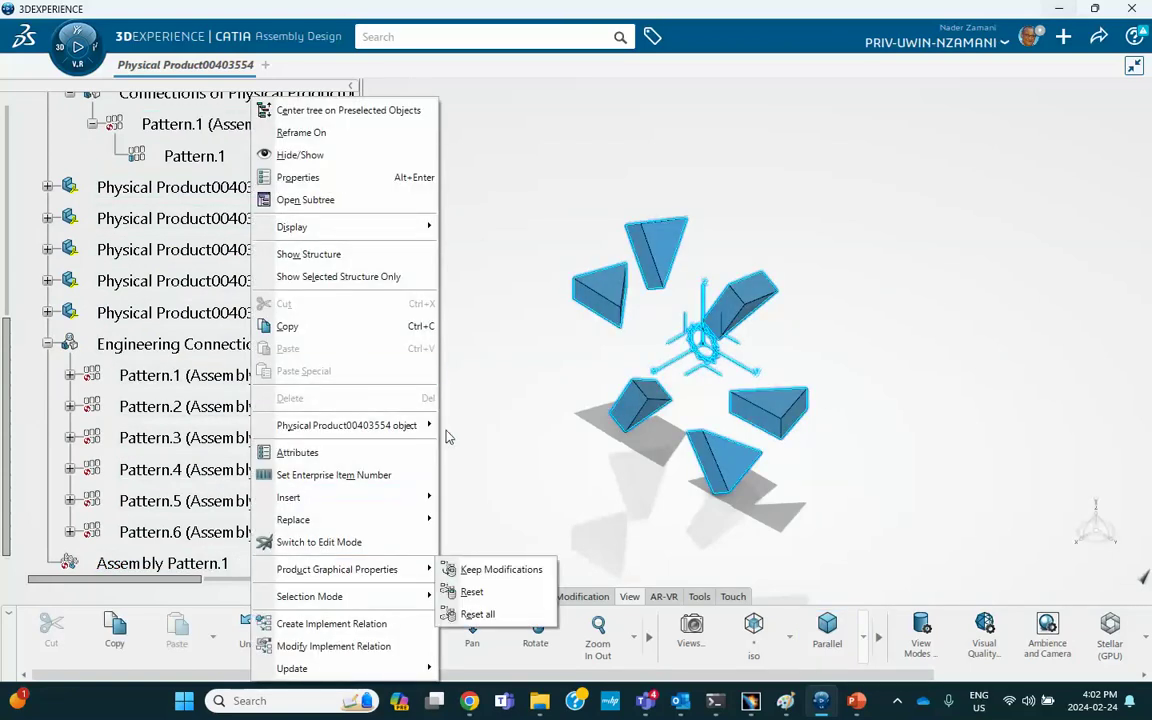
key(Escape)
click(221, 378)
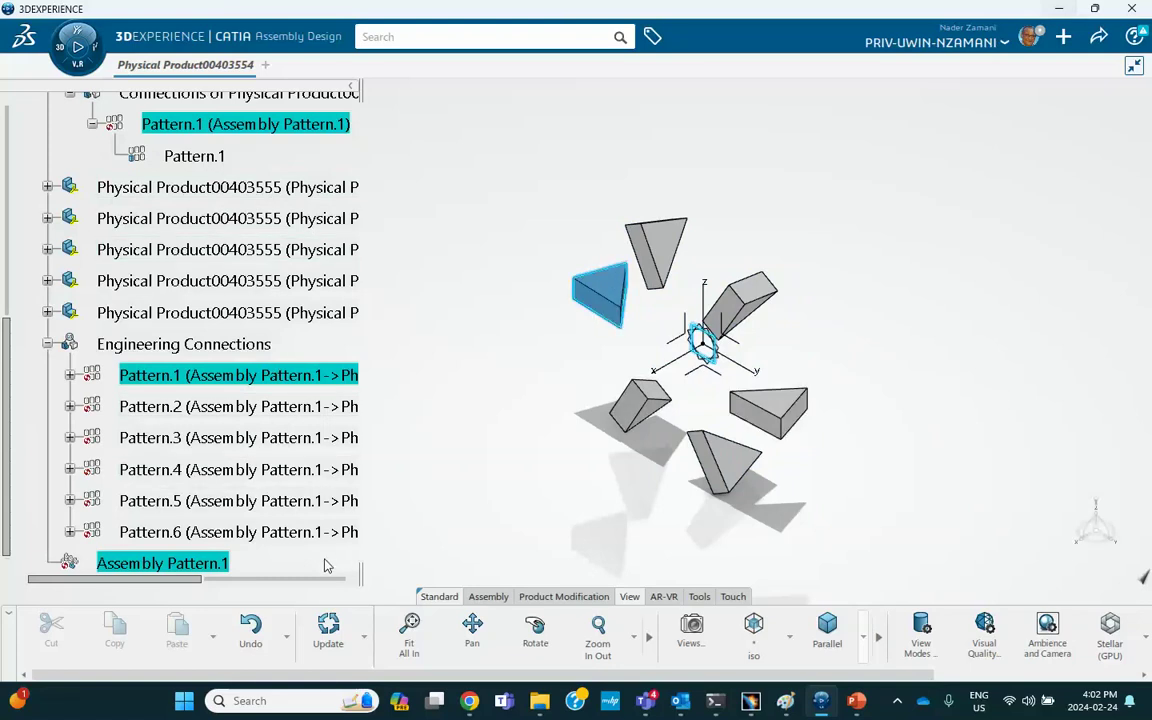
shift+click(283, 533)
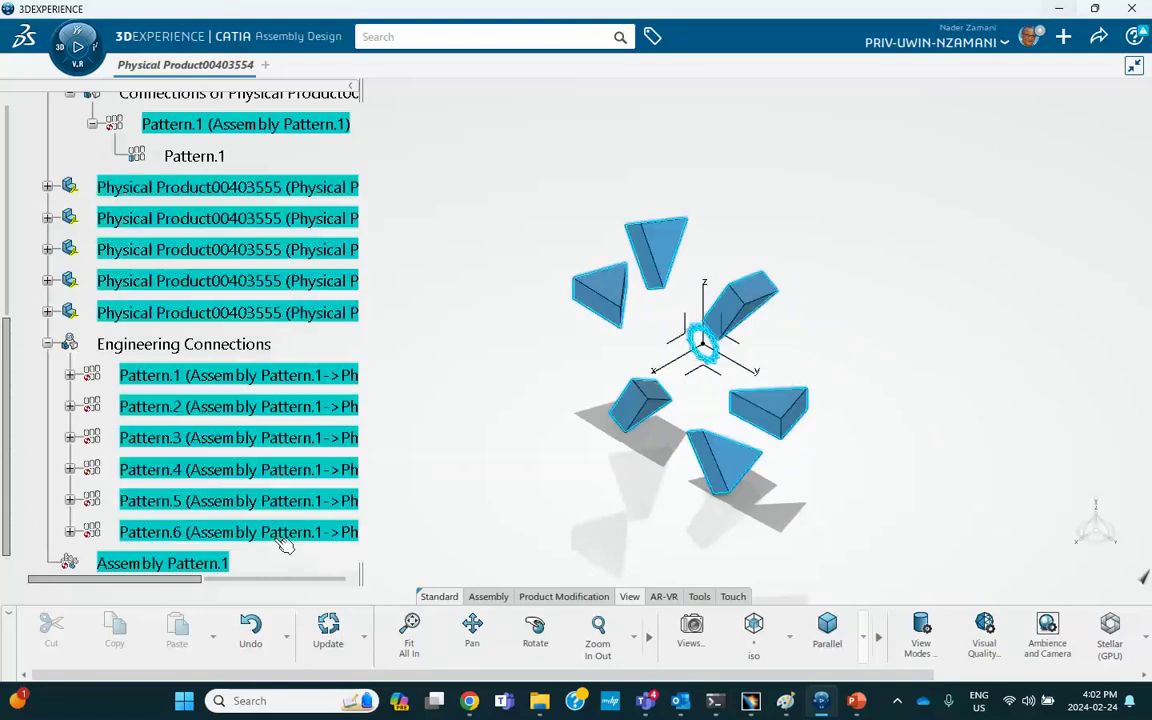
click(284, 535)
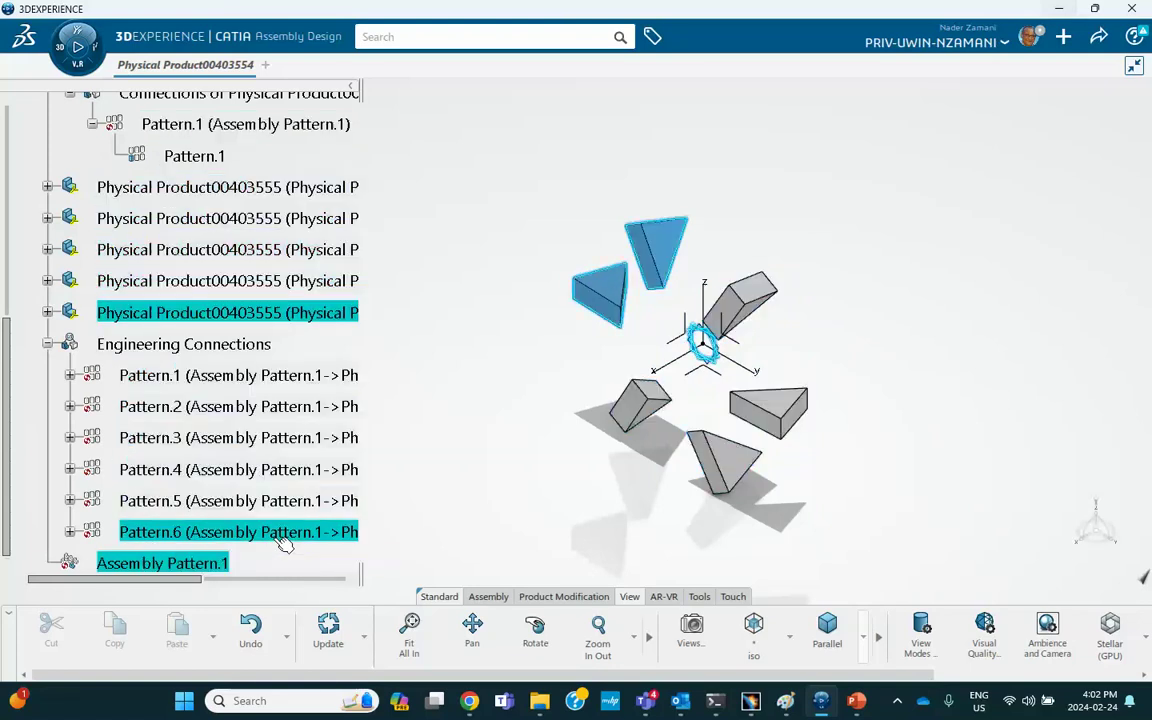
click(405, 470)
click(287, 375)
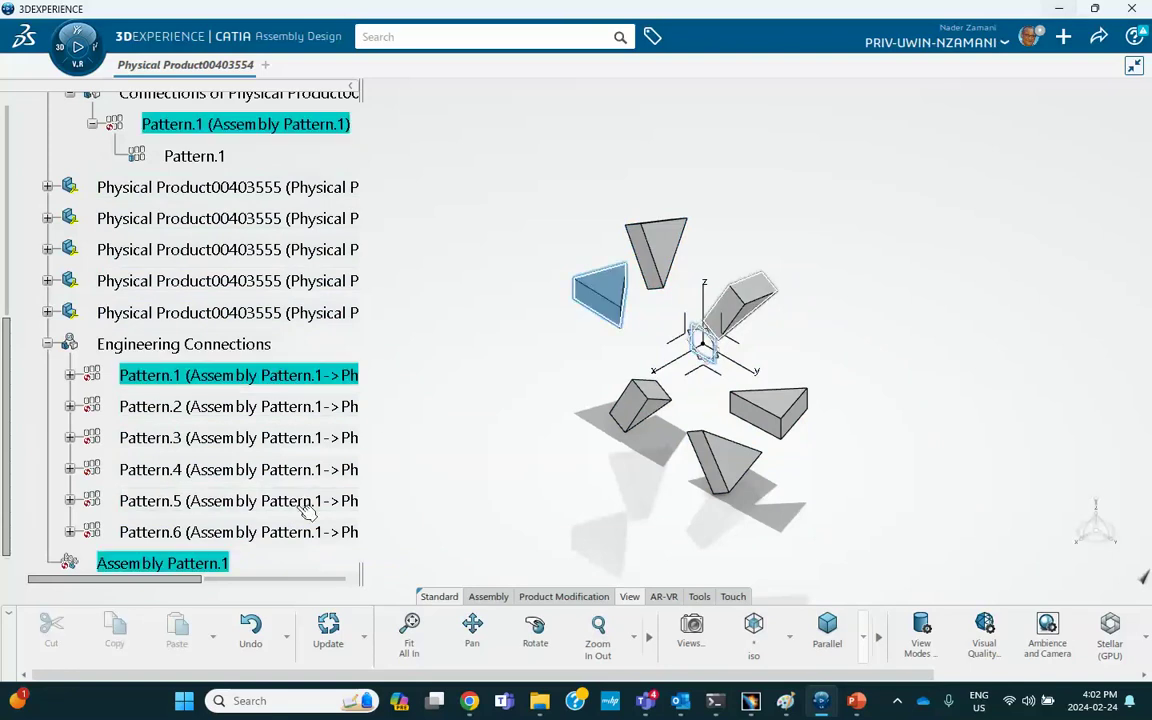
shift+click(313, 533)
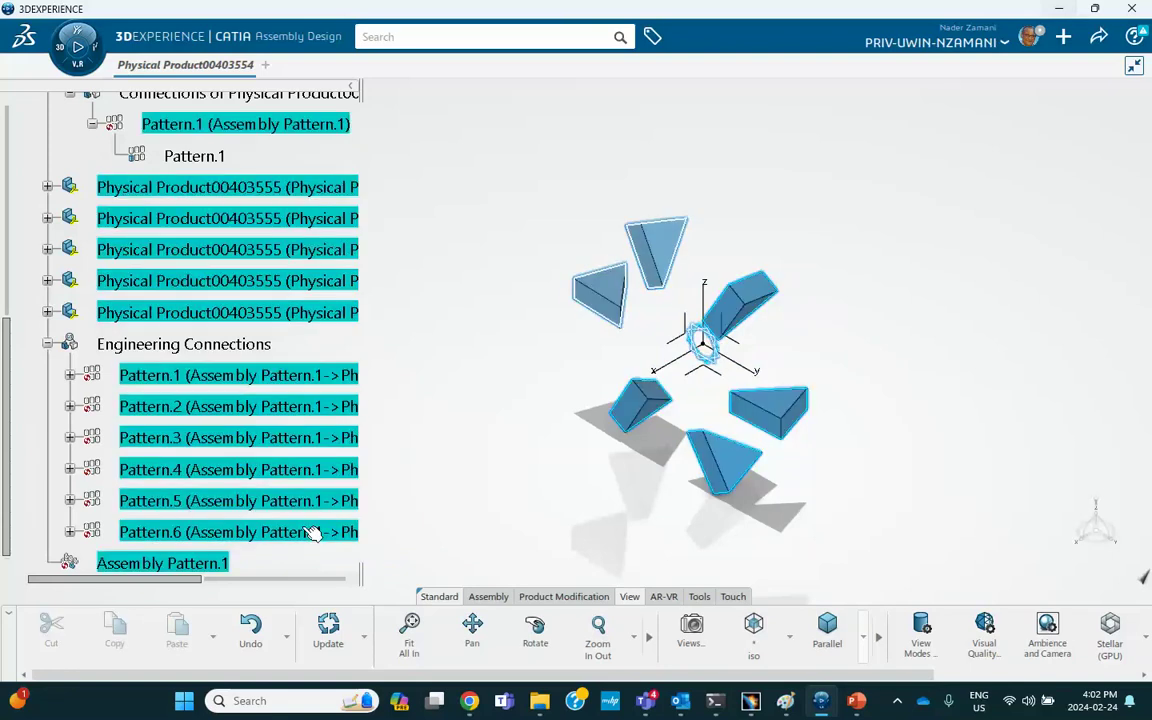
click(393, 432)
scroll(230, 495, down, 2)
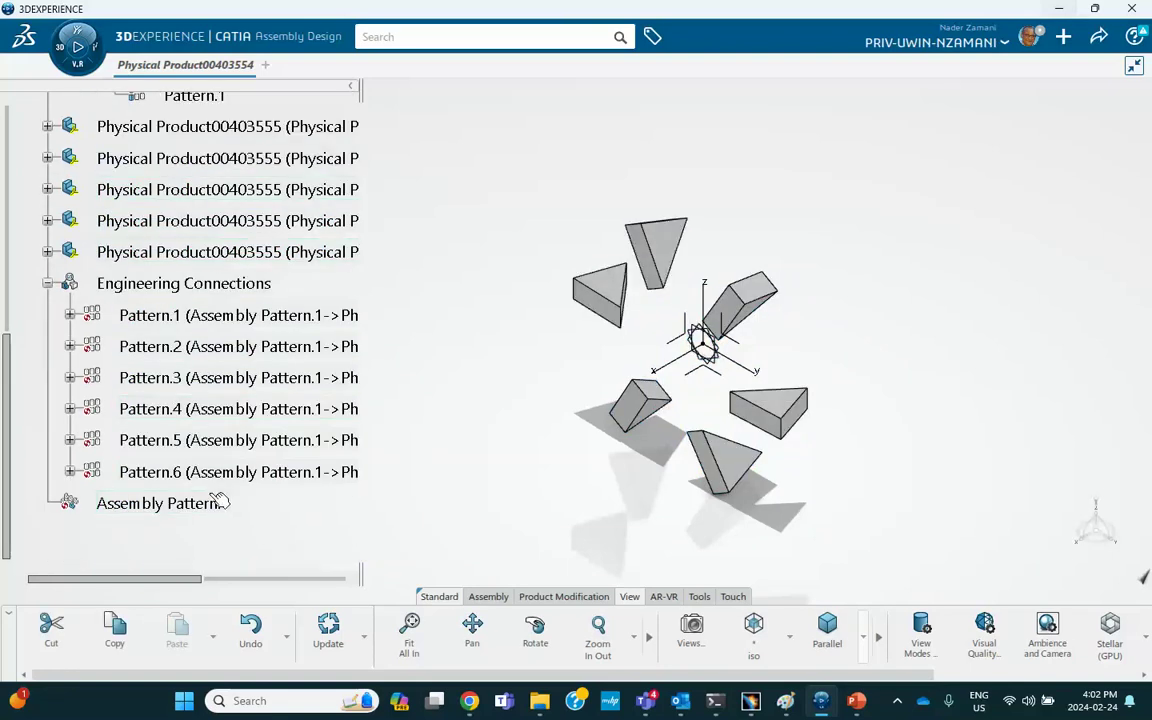
right_click(145, 504)
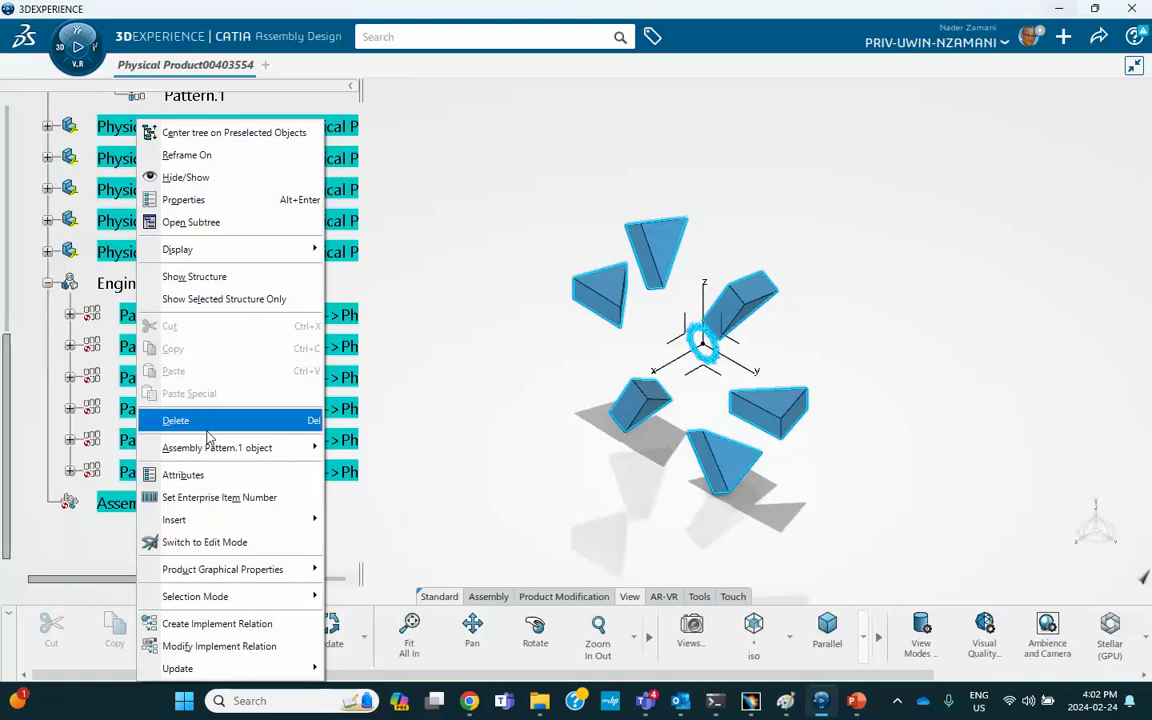
Step: Delete Assembly Pattern.1, then undo to restore the pattern and its parts
click(209, 426)
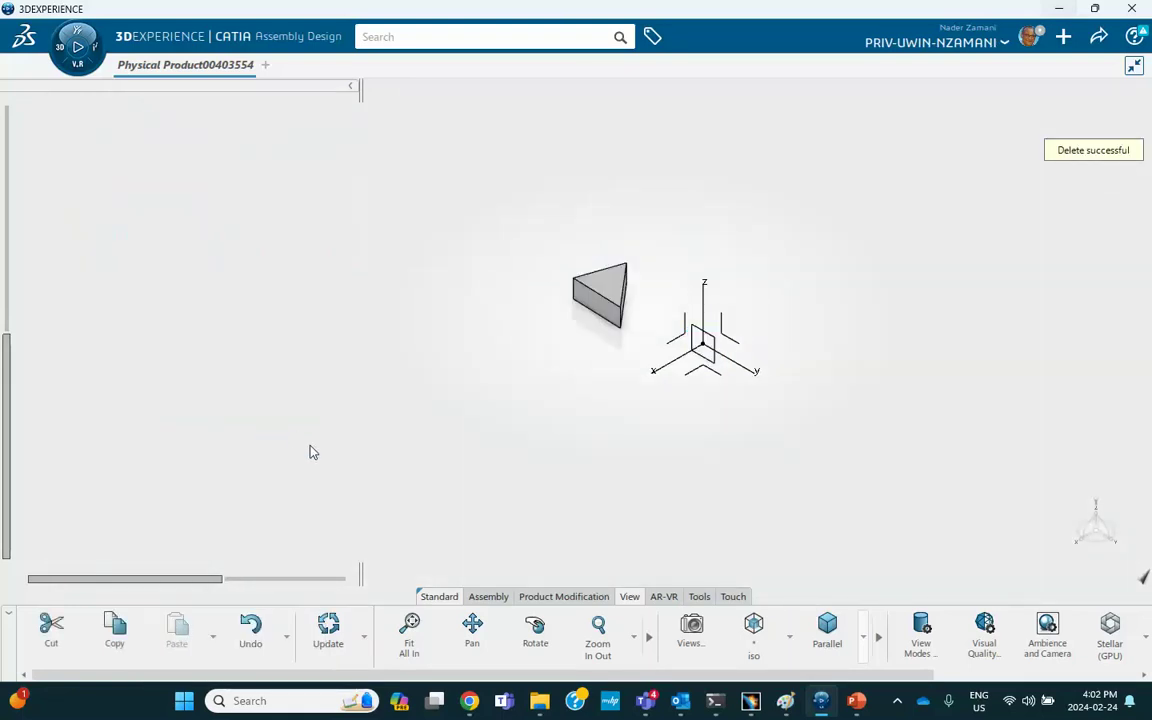
key(ctrl+z)
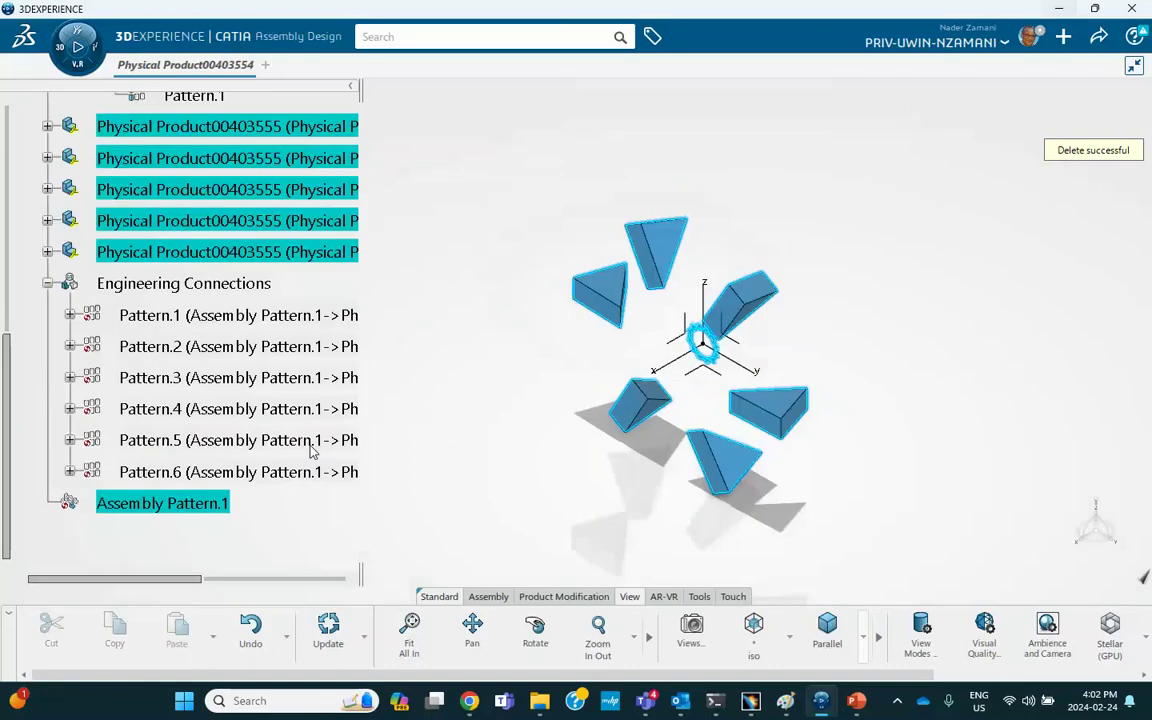
click(465, 458)
Step: Delete the Pattern.1 engineering connection
scroll(342, 401, up, 2)
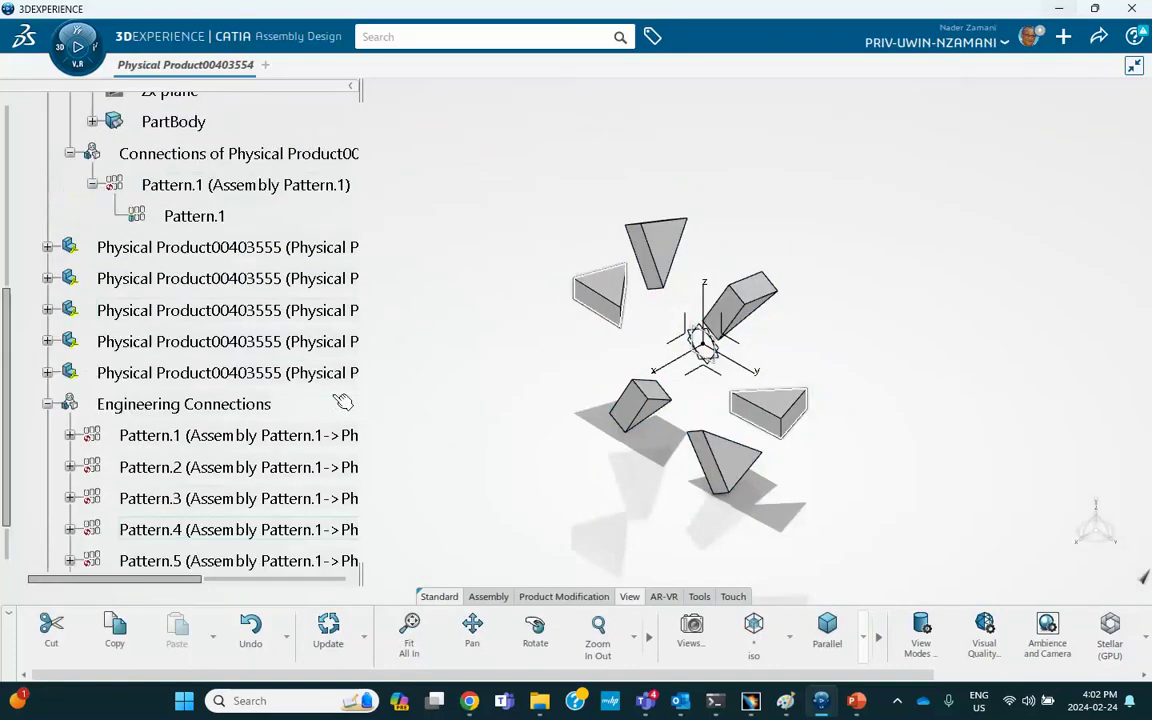
scroll(342, 400, down, 3)
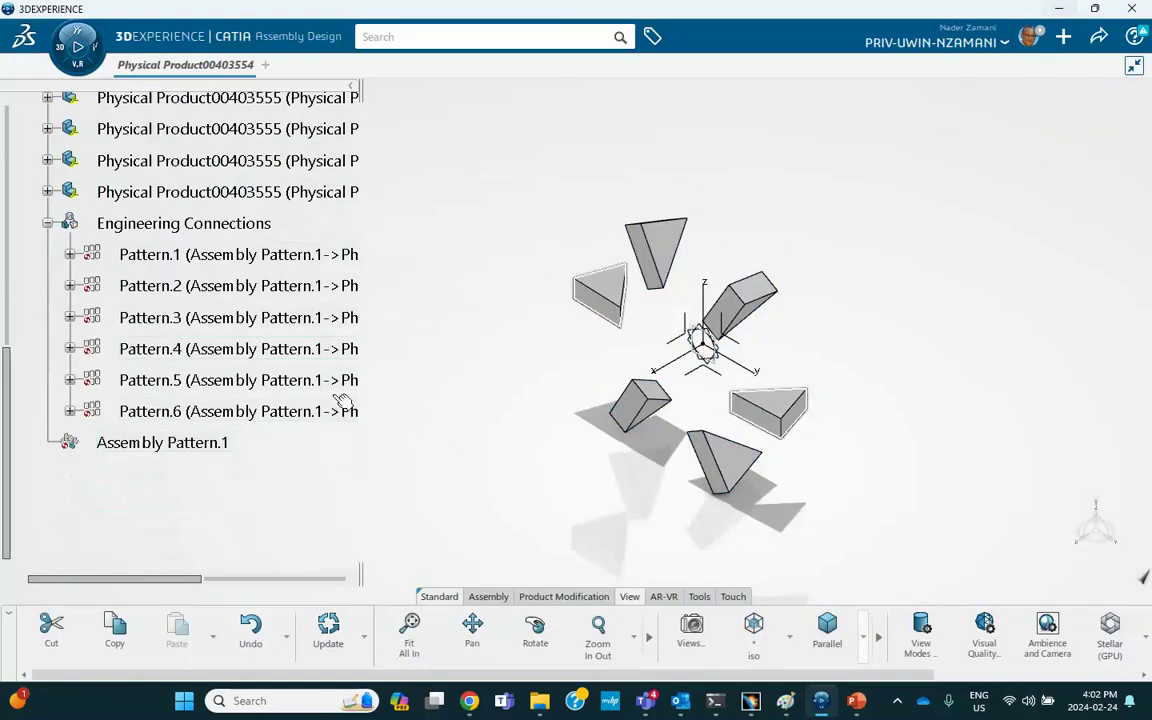
click(69, 255)
click(69, 255)
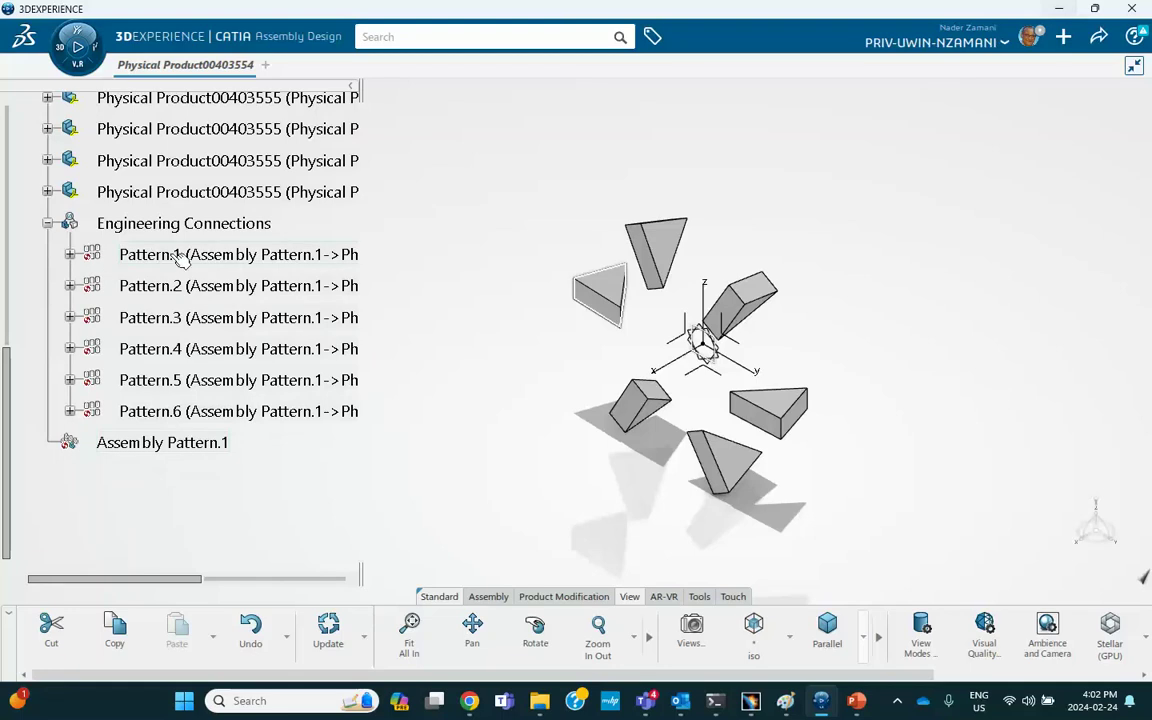
right_click(176, 258)
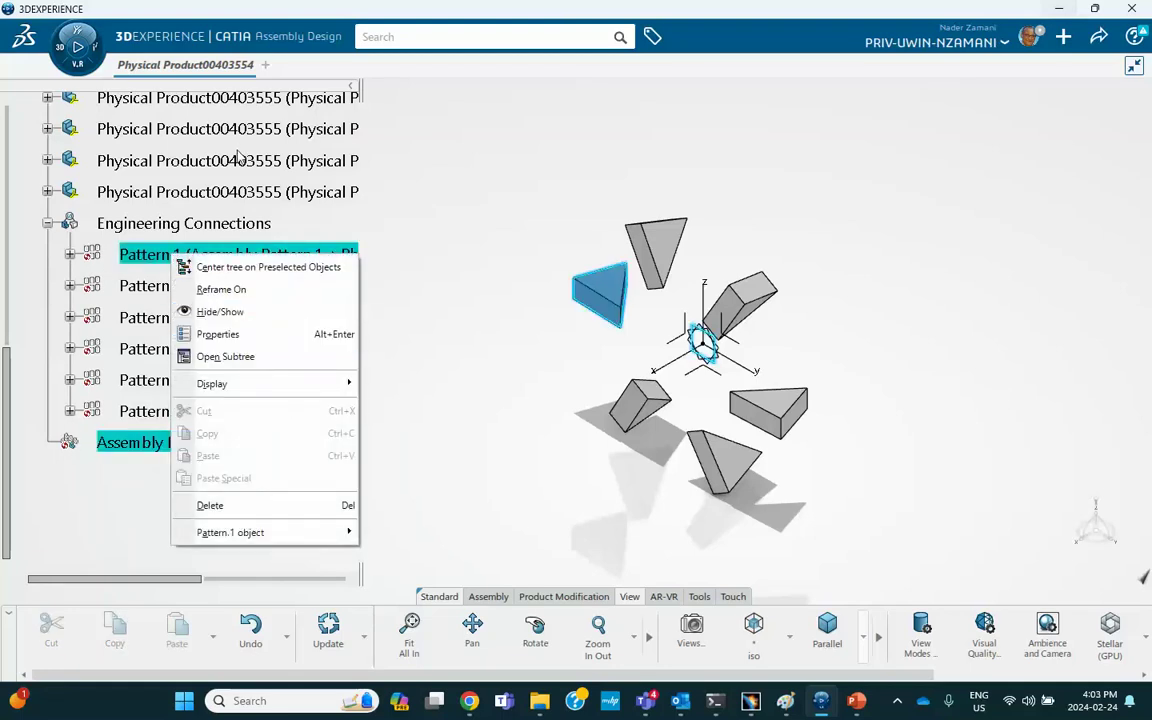
click(460, 246)
scroll(291, 193, up, 3)
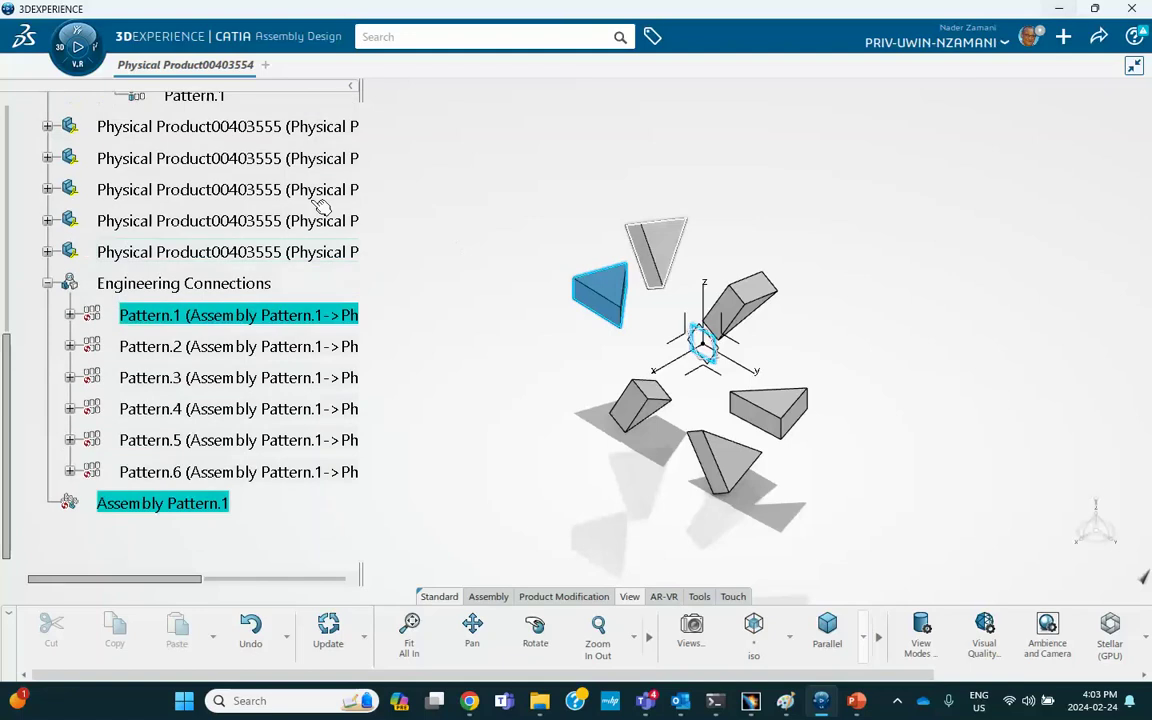
scroll(320, 207, down, 2)
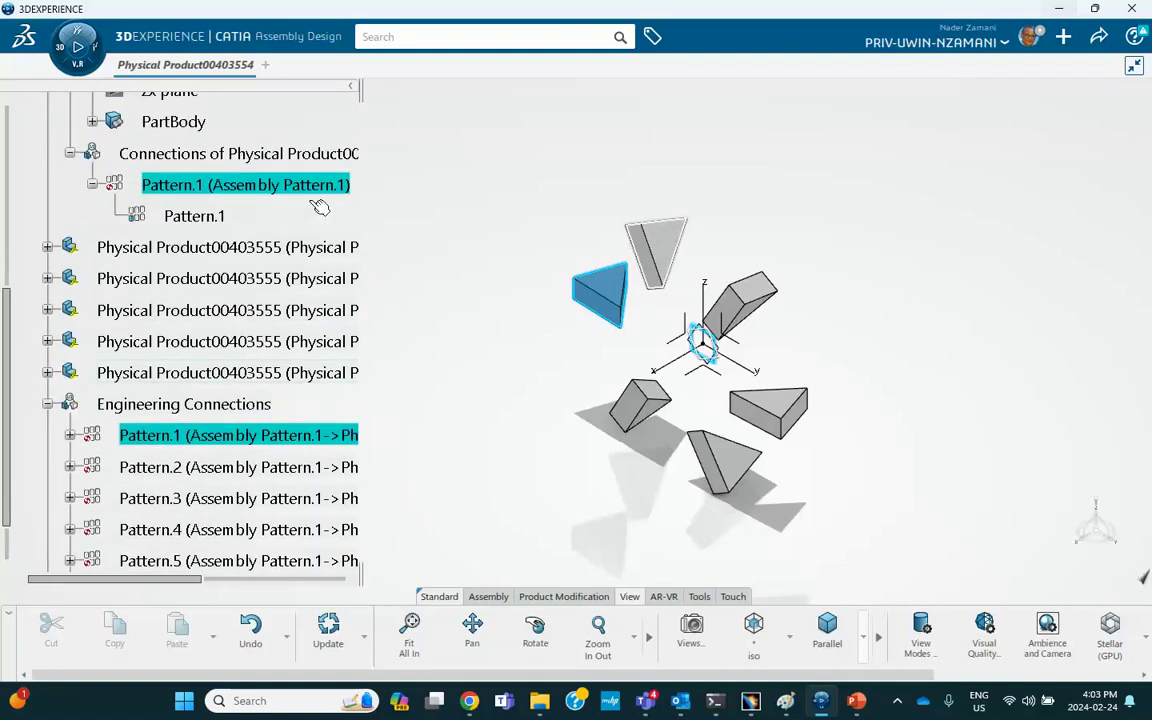
scroll(320, 207, down, 2)
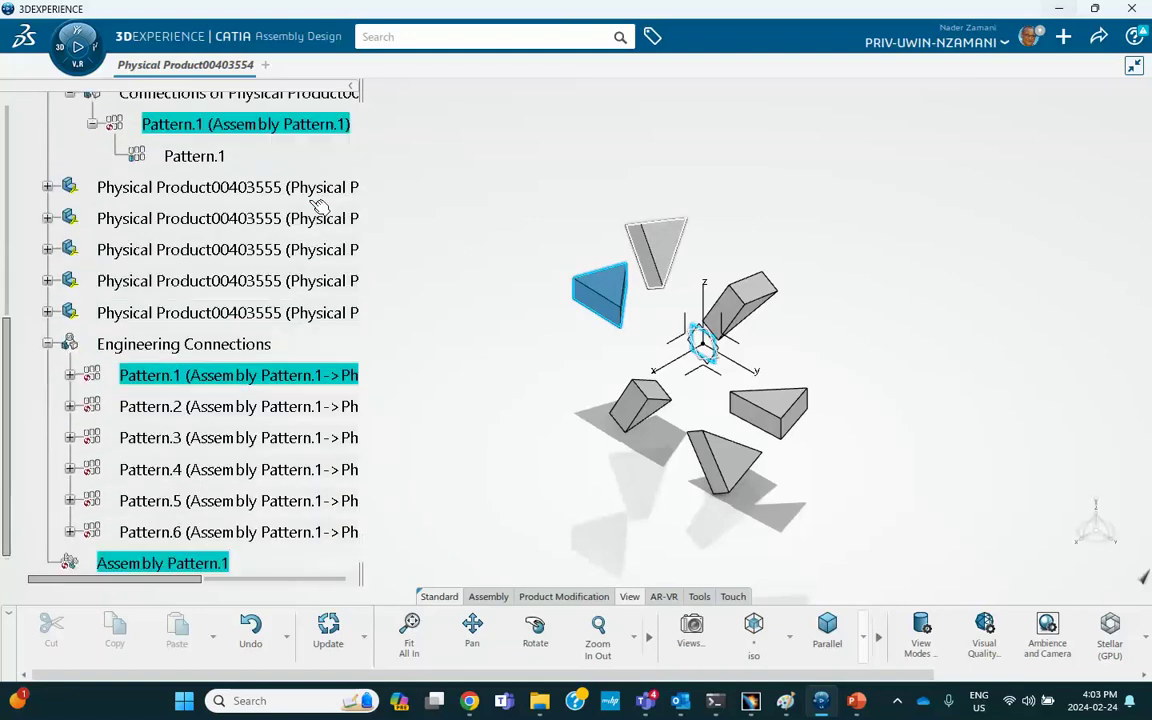
right_click(301, 377)
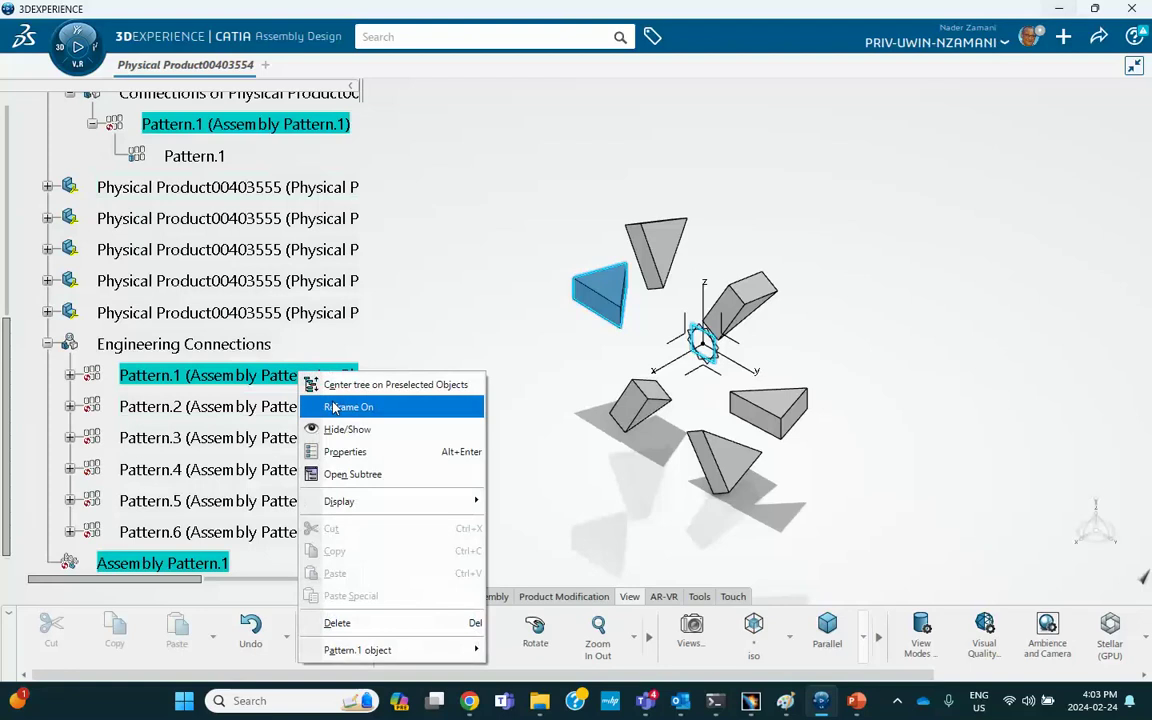
click(330, 622)
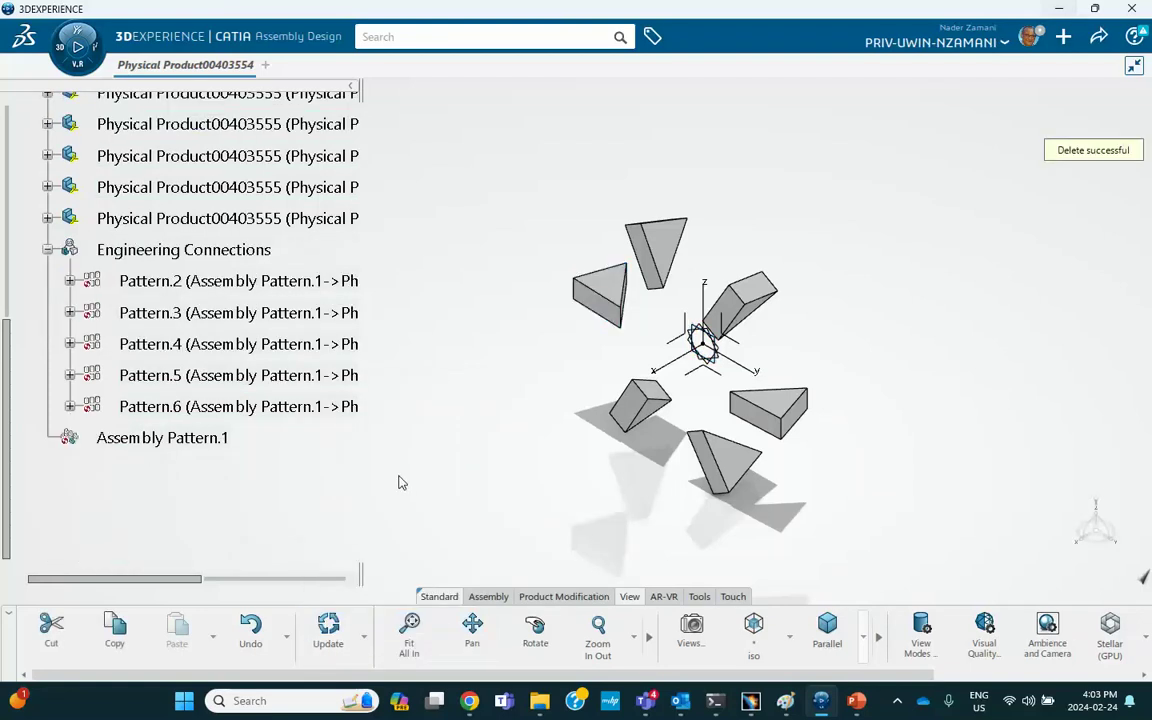
Step: Delete the Pattern.2, Pattern.3 and Pattern.4 engineering connections
click(229, 284)
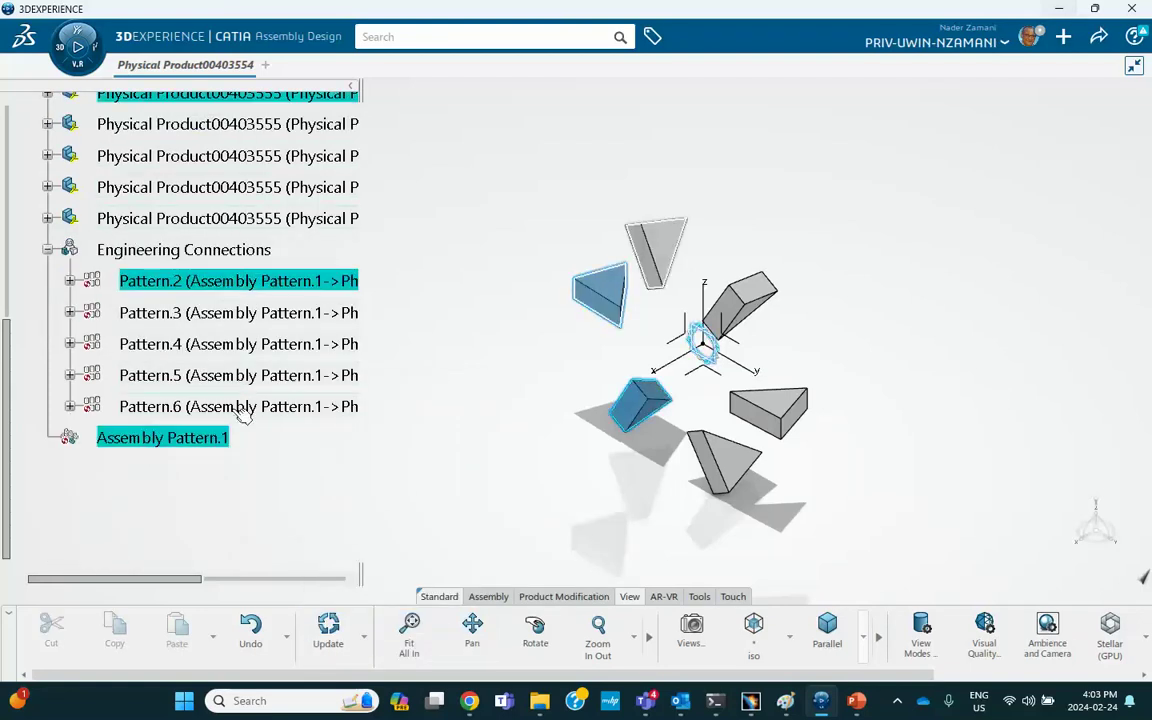
right_click(260, 285)
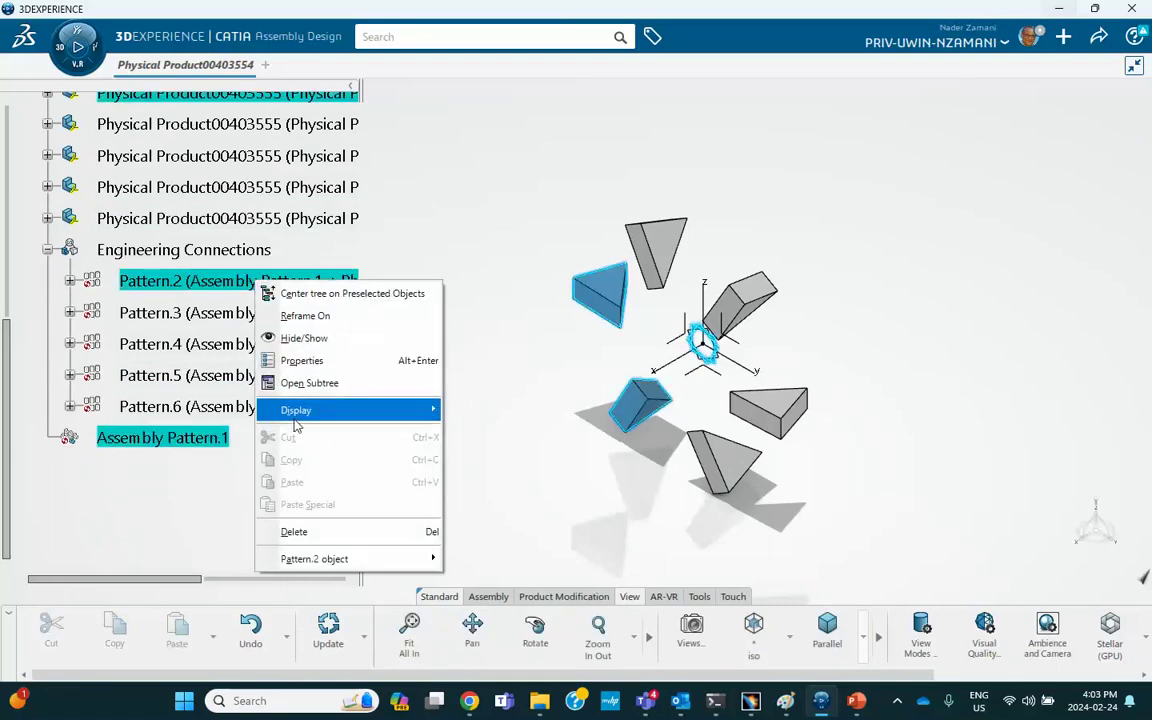
click(298, 532)
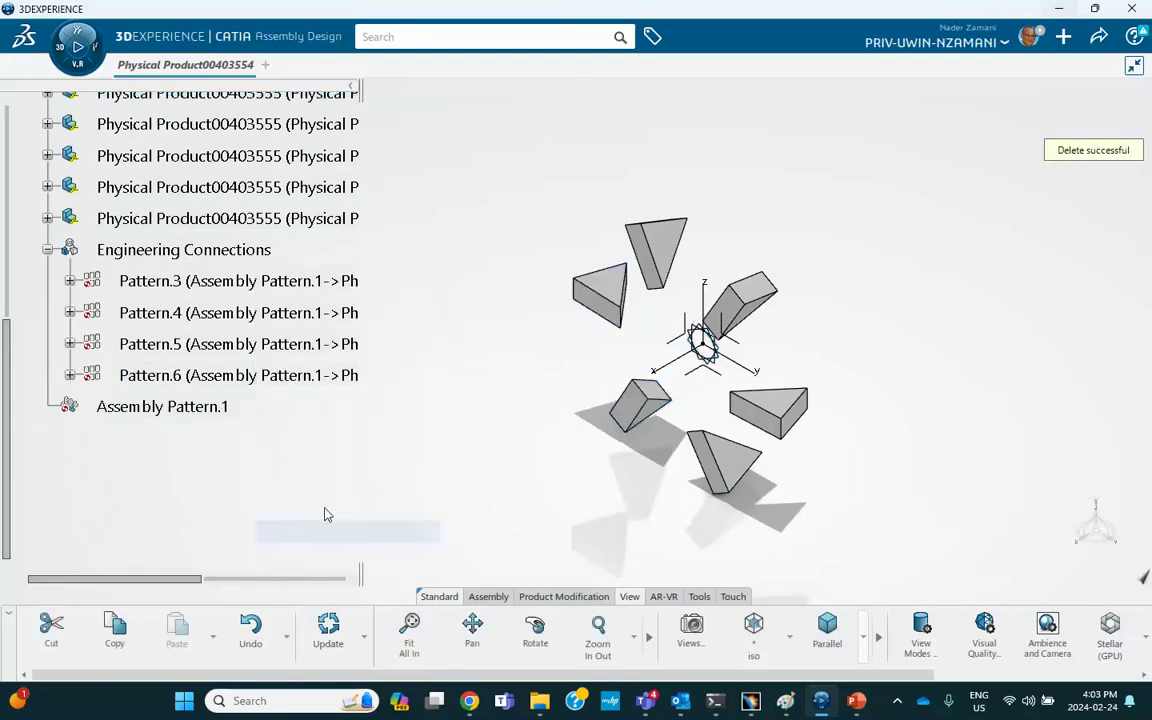
click(226, 284)
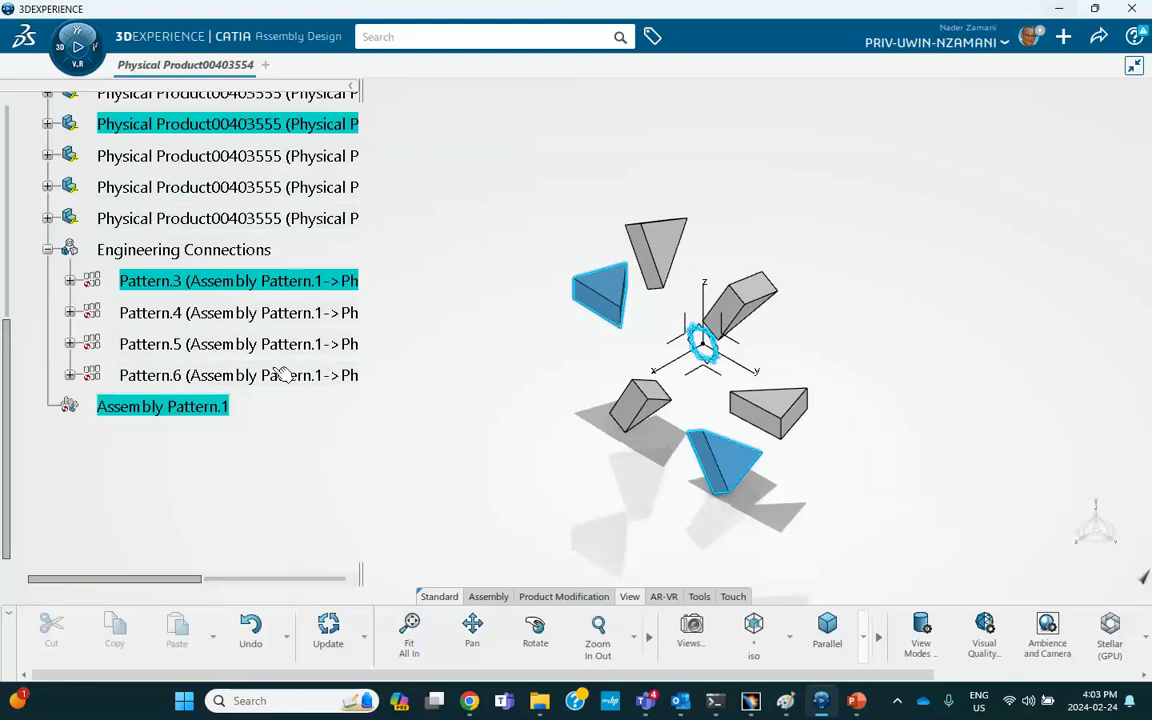
shift+click(285, 376)
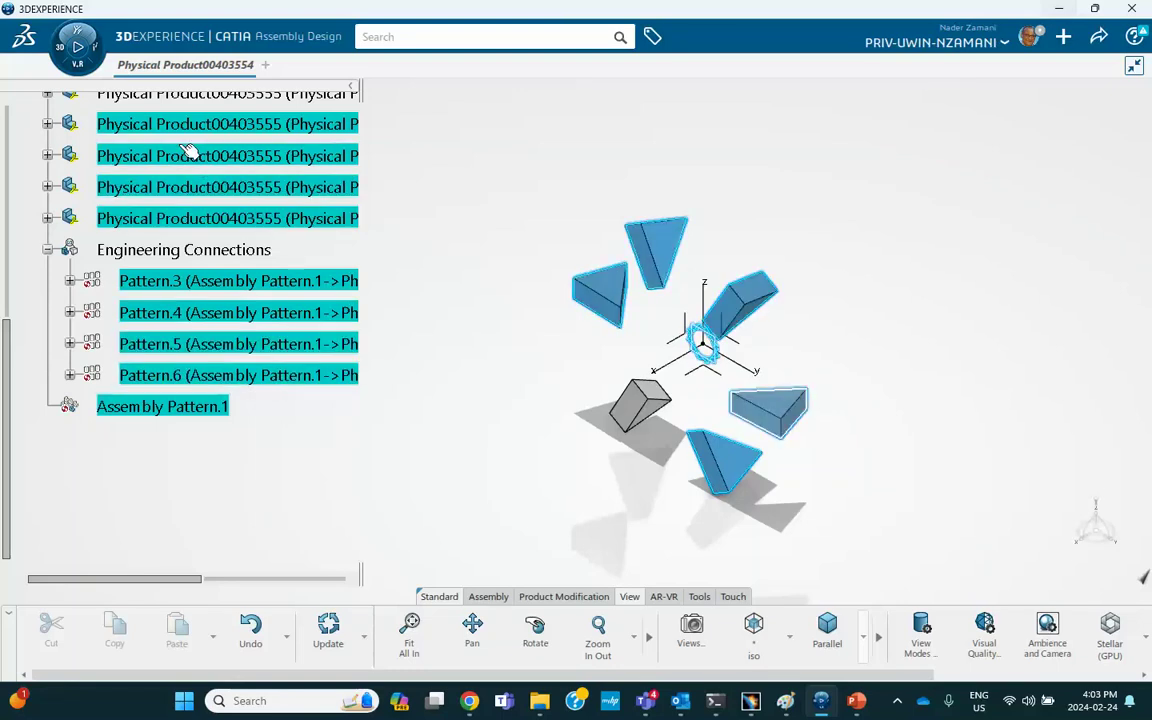
click(368, 303)
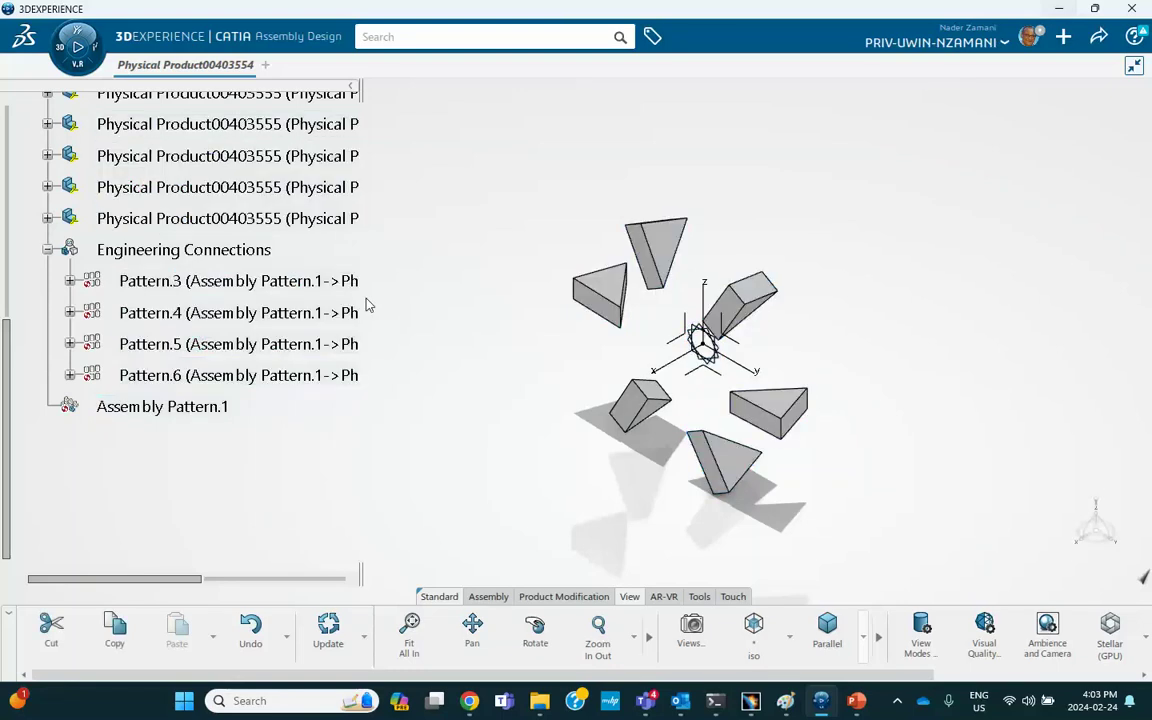
right_click(290, 282)
click(330, 535)
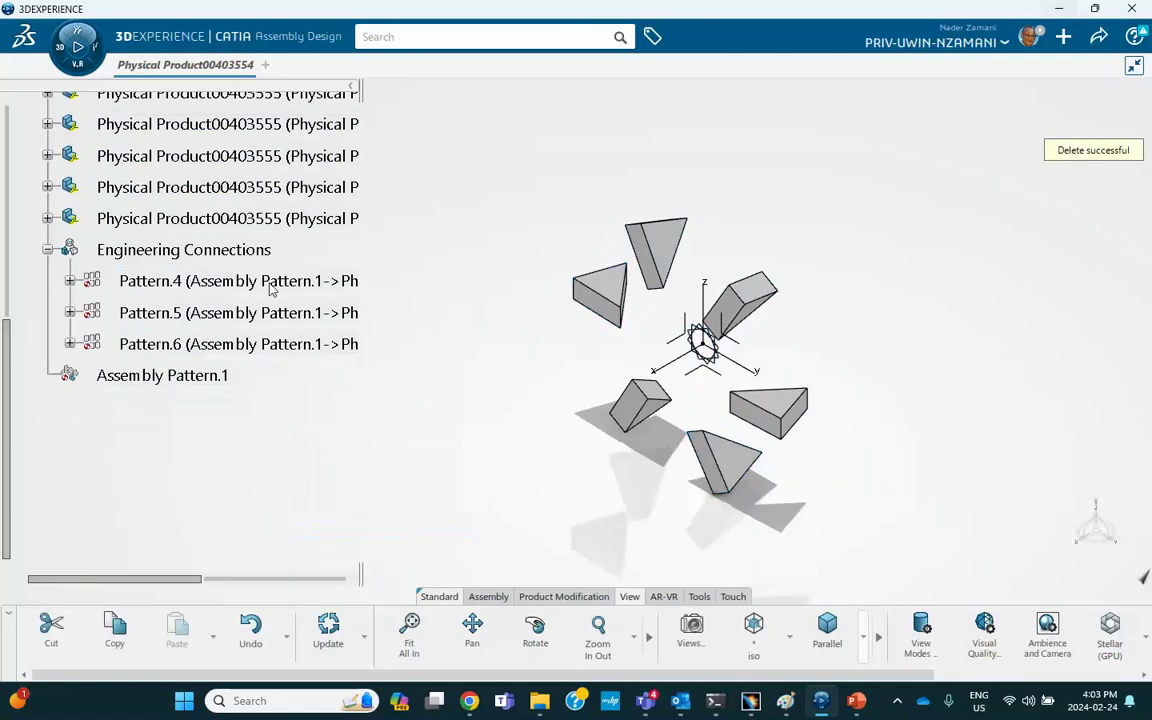
right_click(273, 284)
click(310, 531)
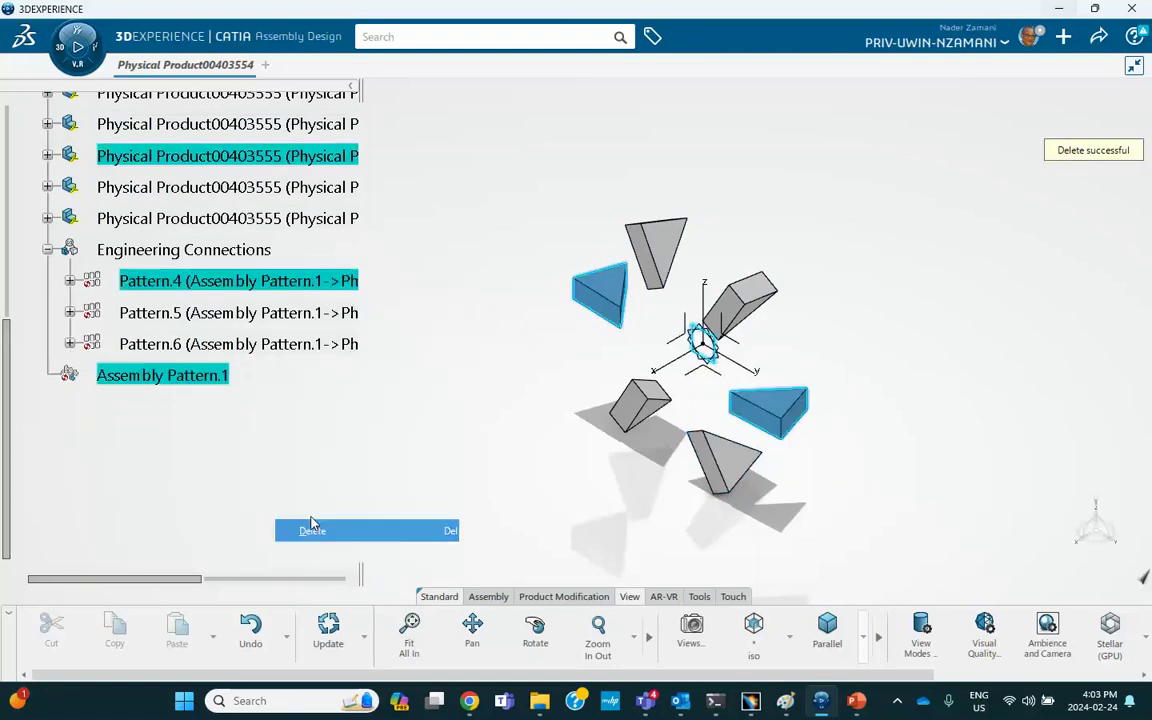
Step: Delete Pattern.5, Pattern.6 and Assembly Pattern.1, keeping the six triangular parts
right_click(288, 290)
key(Escape)
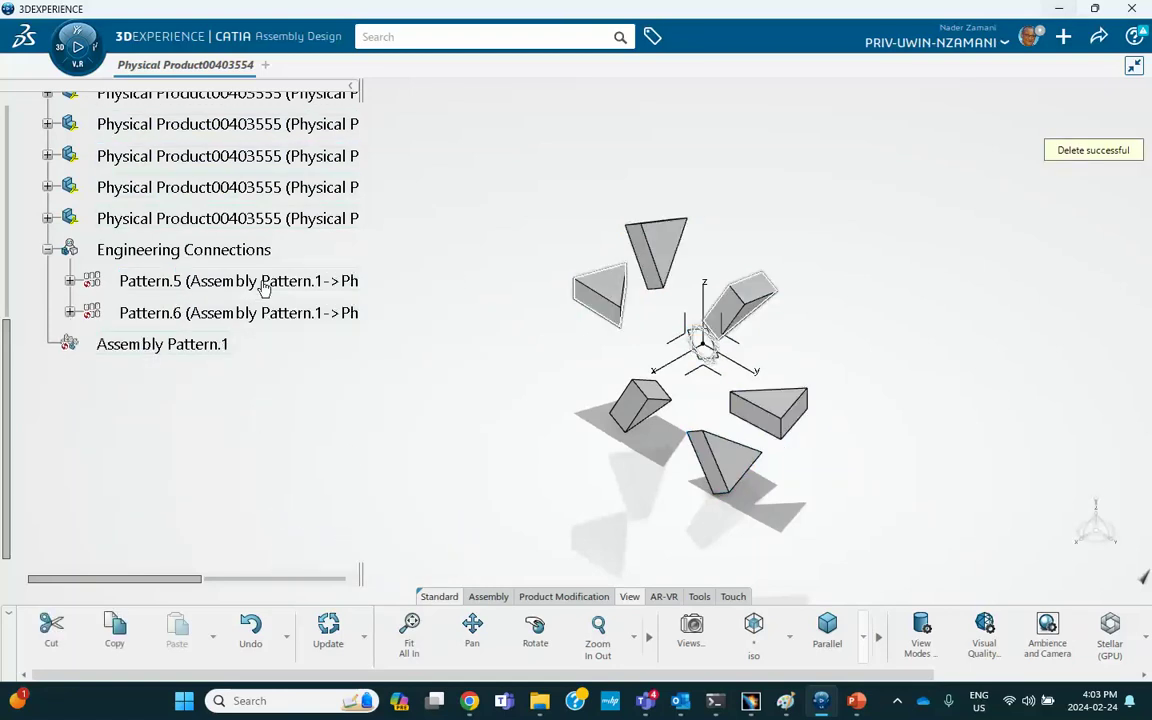
right_click(287, 284)
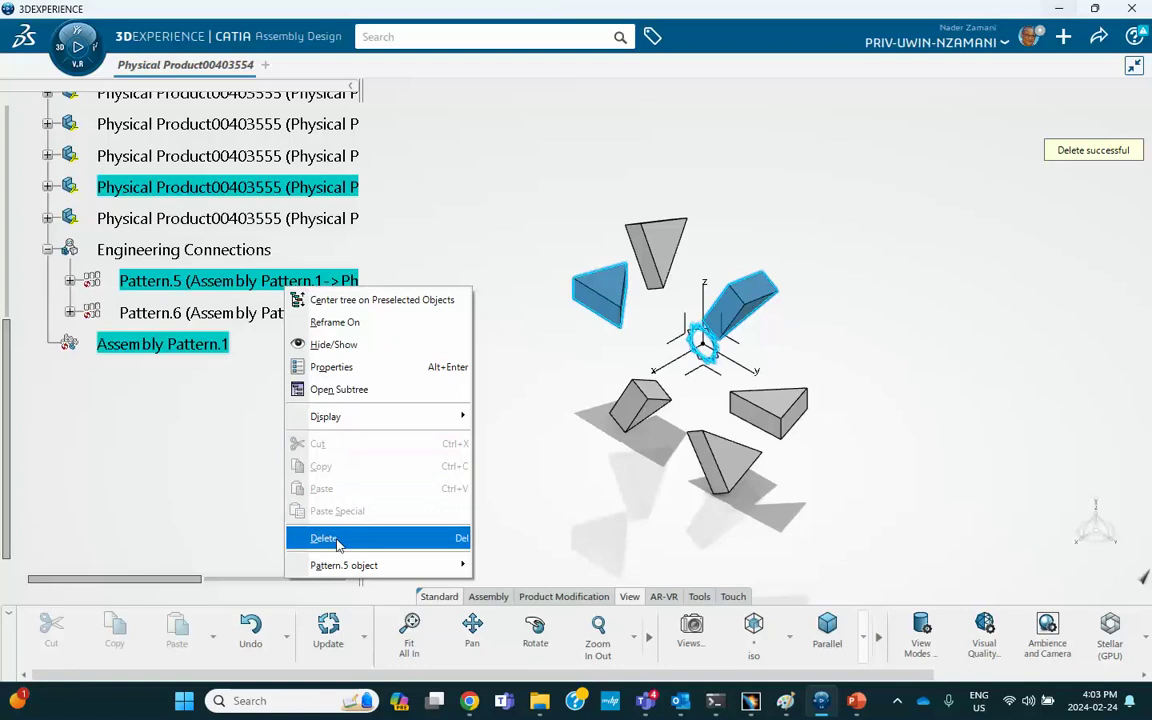
click(335, 540)
right_click(232, 283)
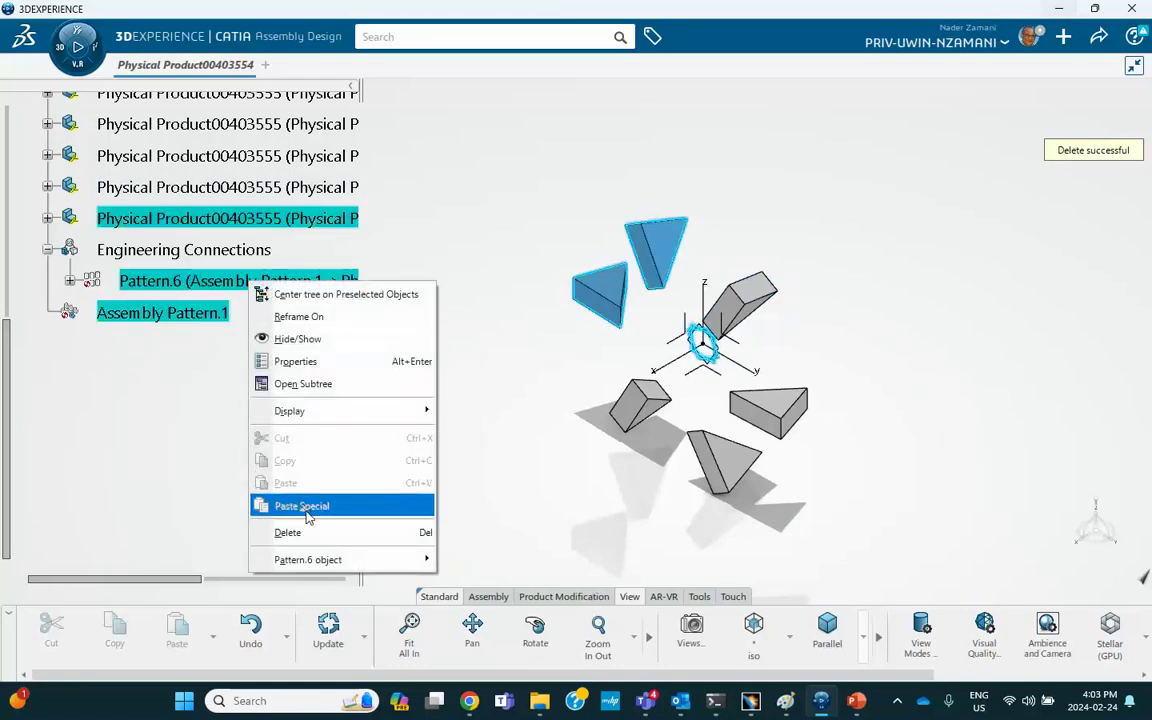
click(282, 530)
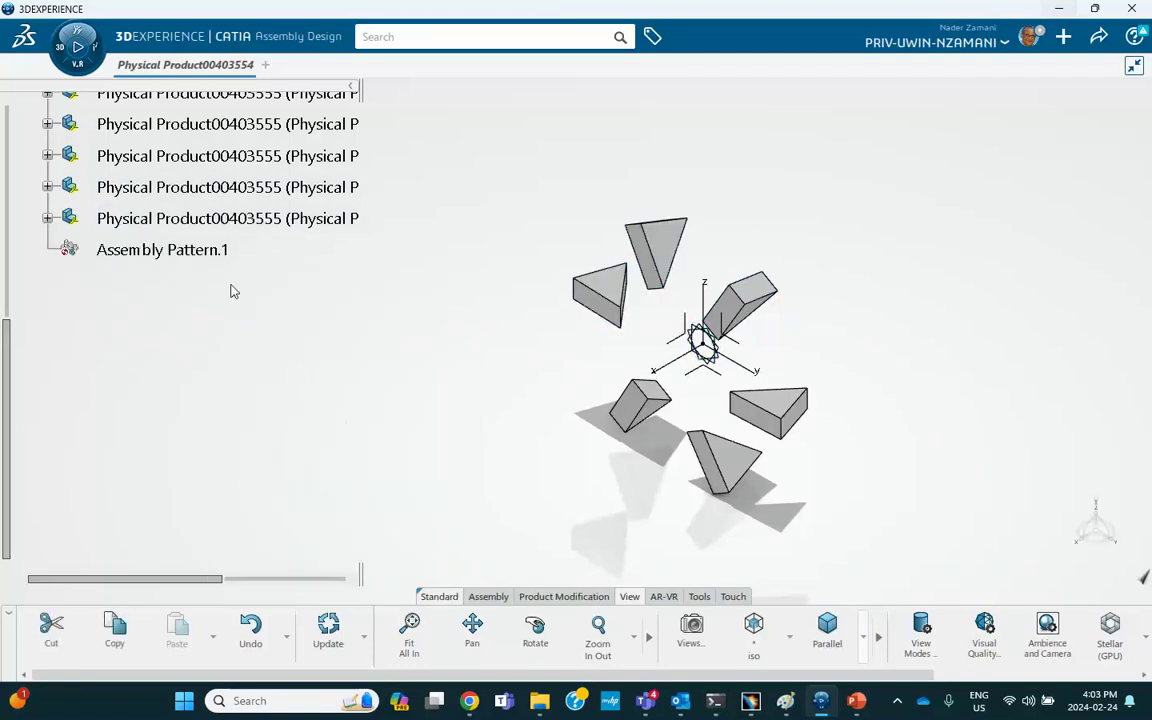
right_click(160, 252)
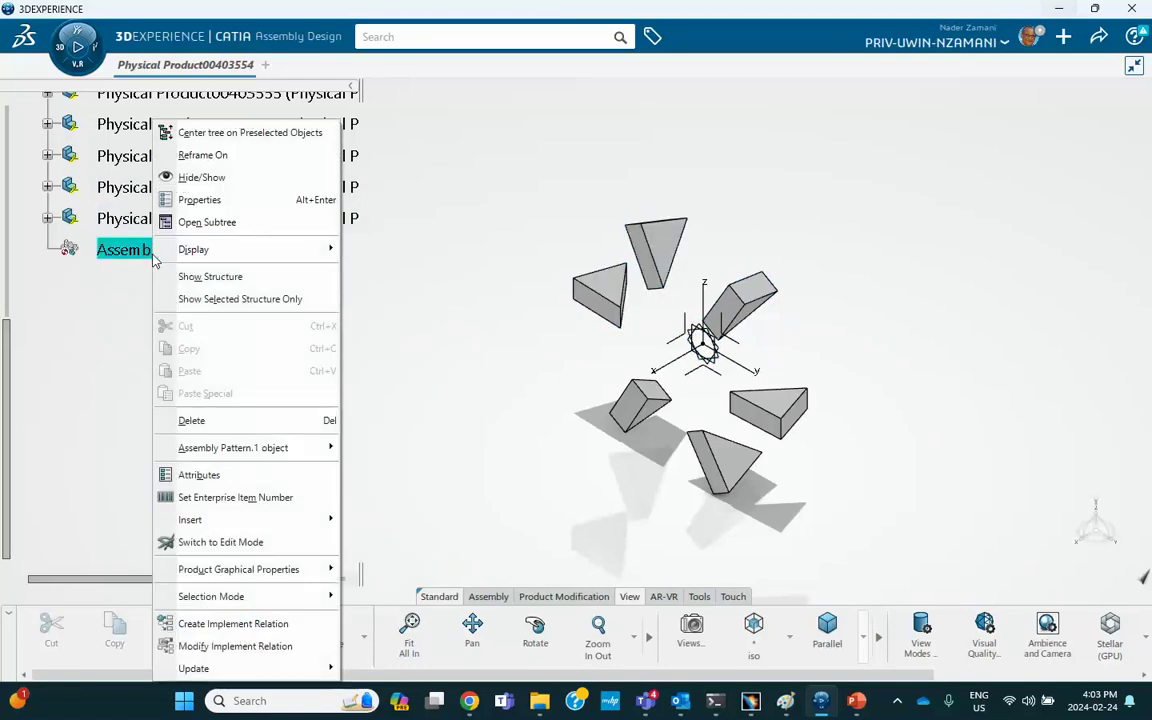
click(203, 424)
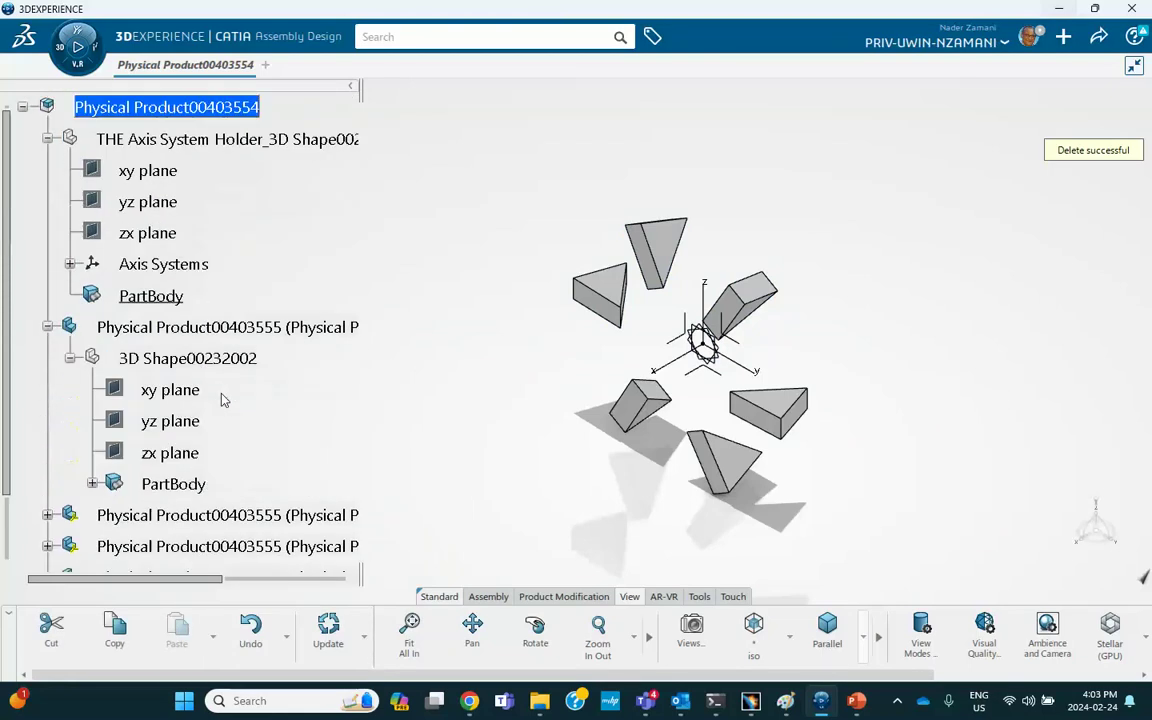
Step: Expand the first part's PartBody and hide the CircPattern.1 curve
scroll(160, 285, down, 2)
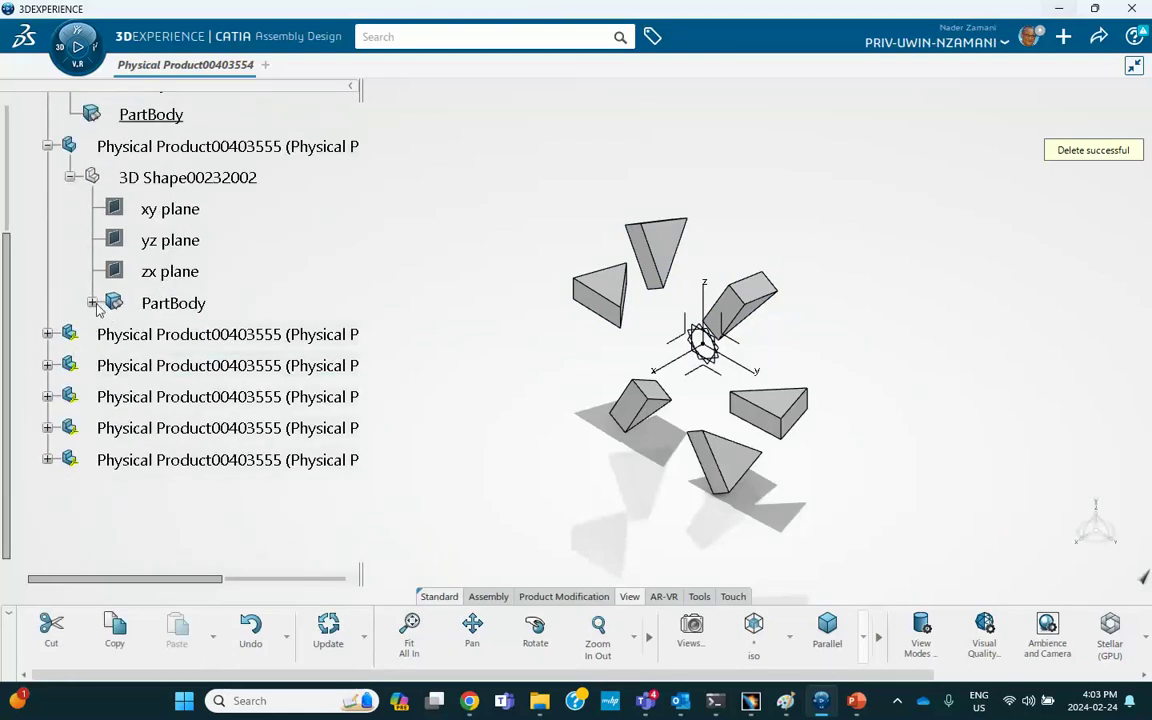
scroll(281, 292, up, 1)
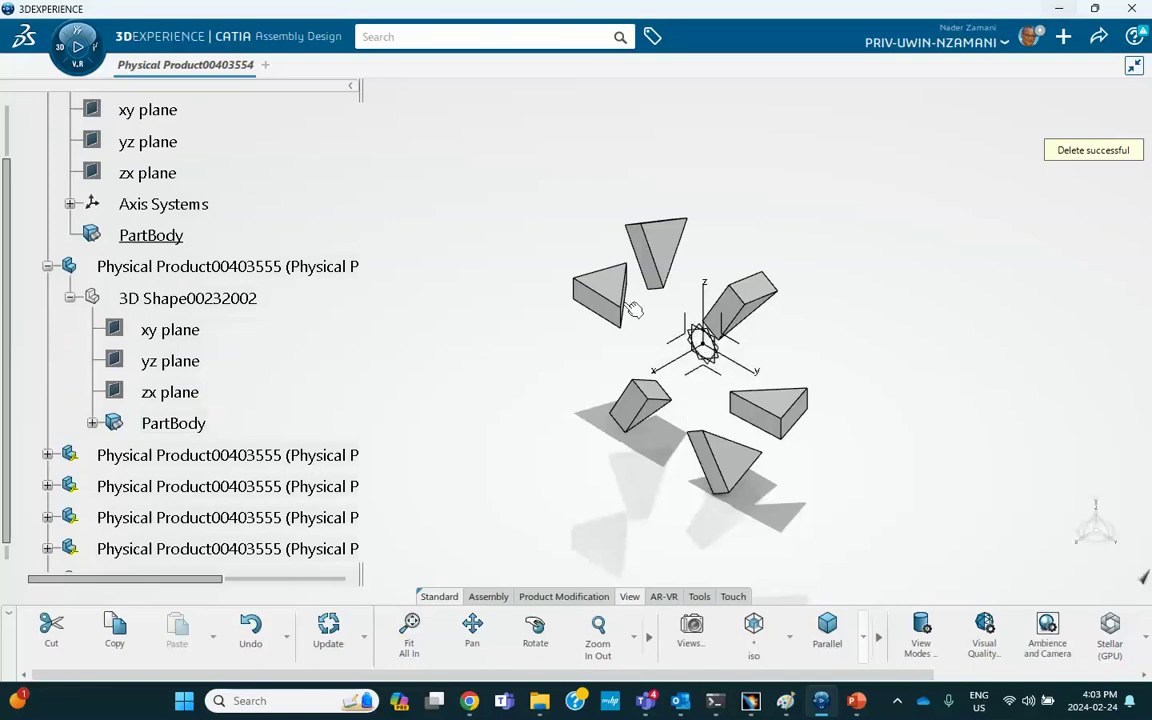
scroll(240, 275, up, 2)
scroll(152, 318, down, 2)
click(92, 423)
scroll(219, 405, down, 1)
scroll(219, 405, down, 1)
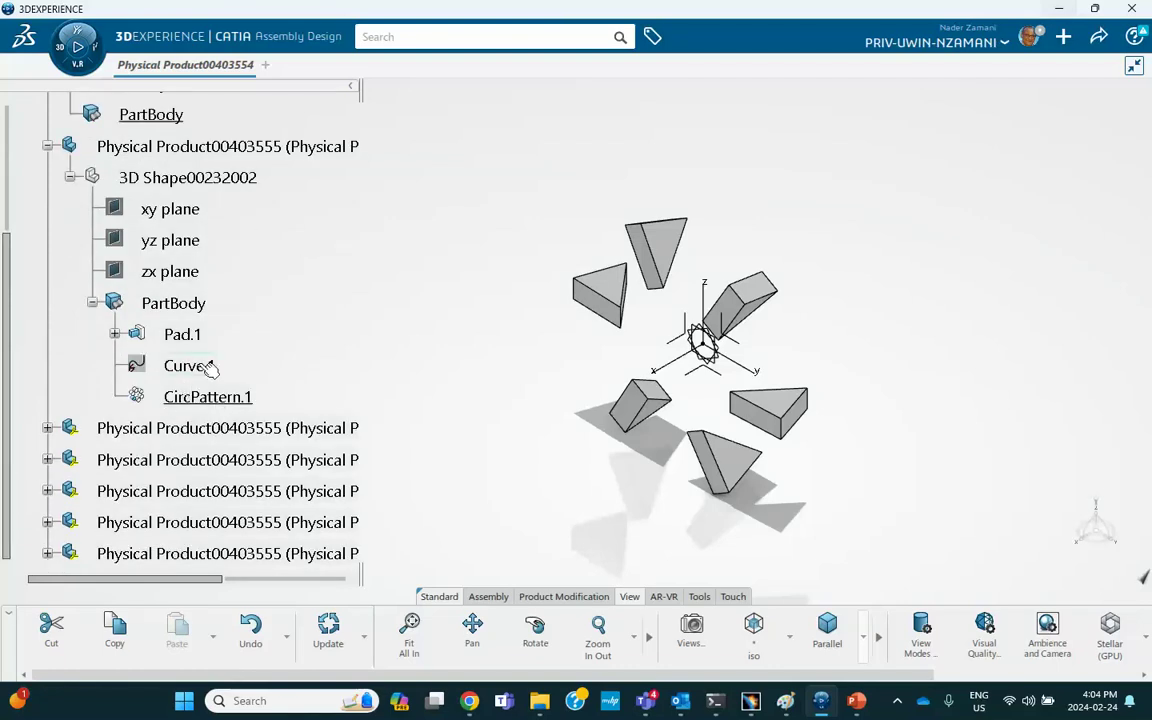
click(212, 400)
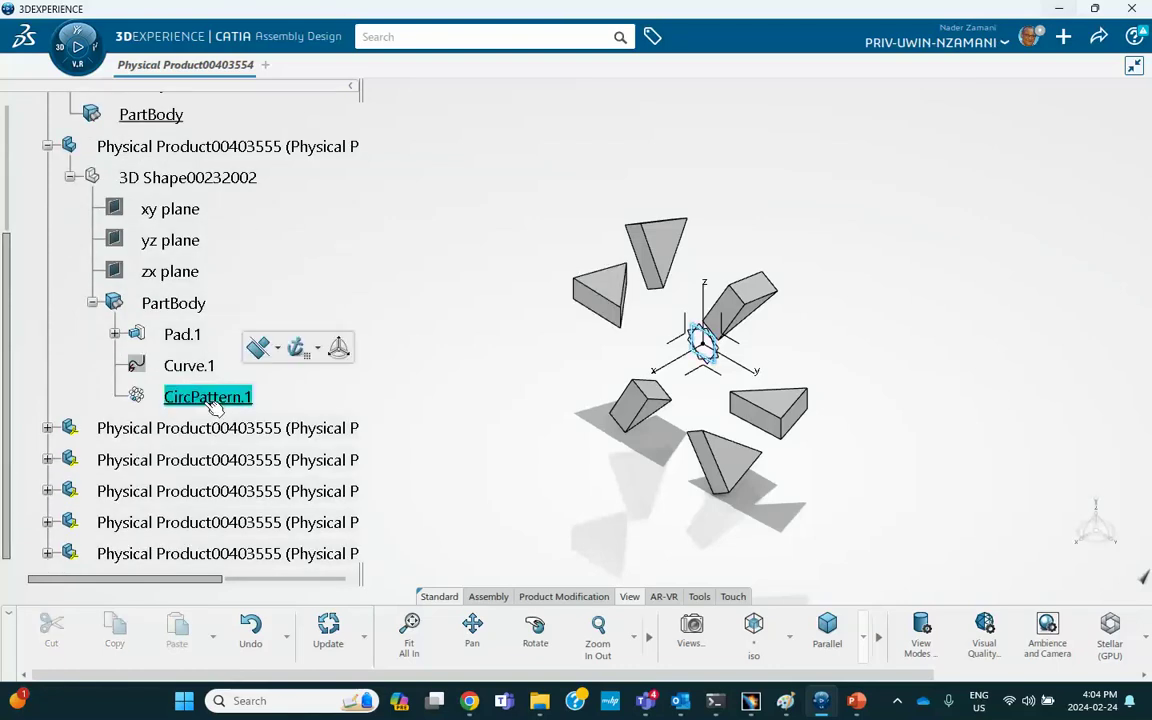
right_click(219, 404)
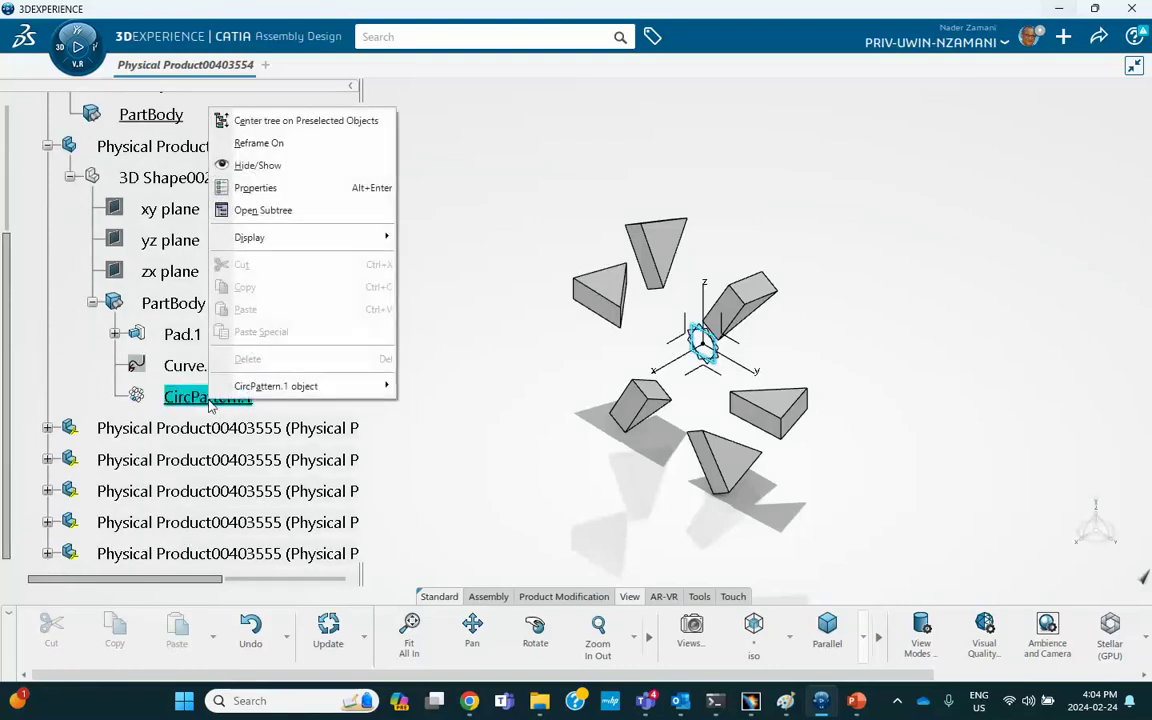
click(296, 167)
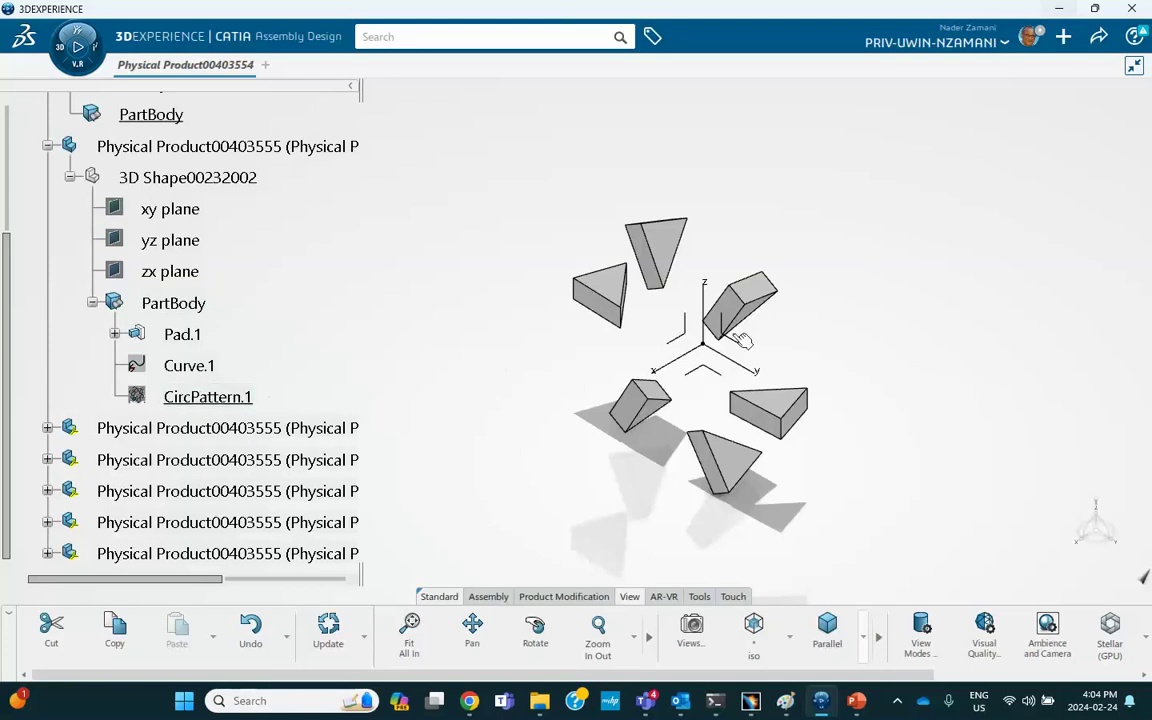
Step: Show CircPattern.1 again, then hide it once more
right_click(208, 405)
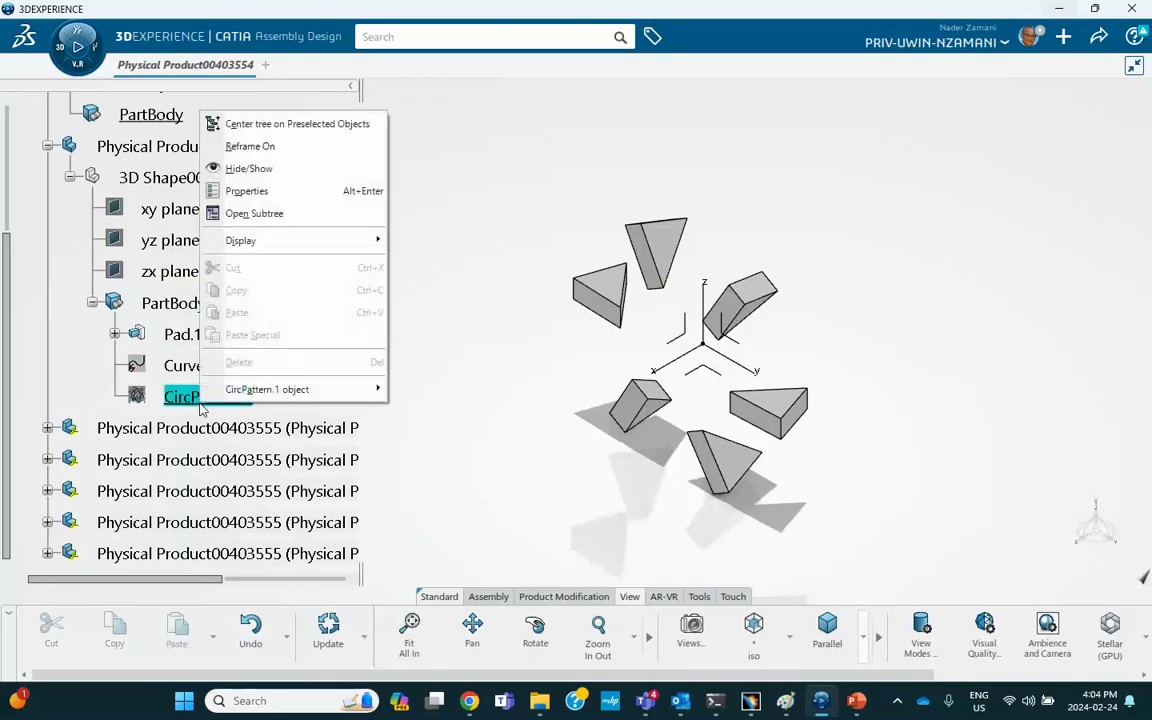
click(232, 170)
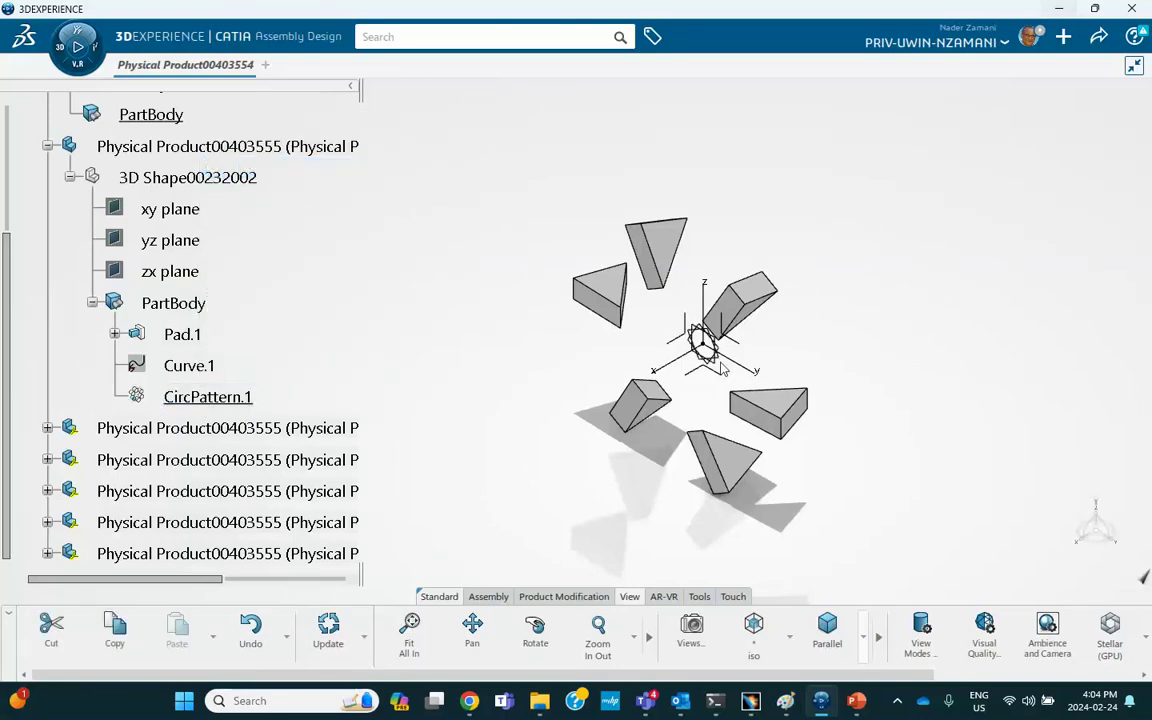
right_click(185, 393)
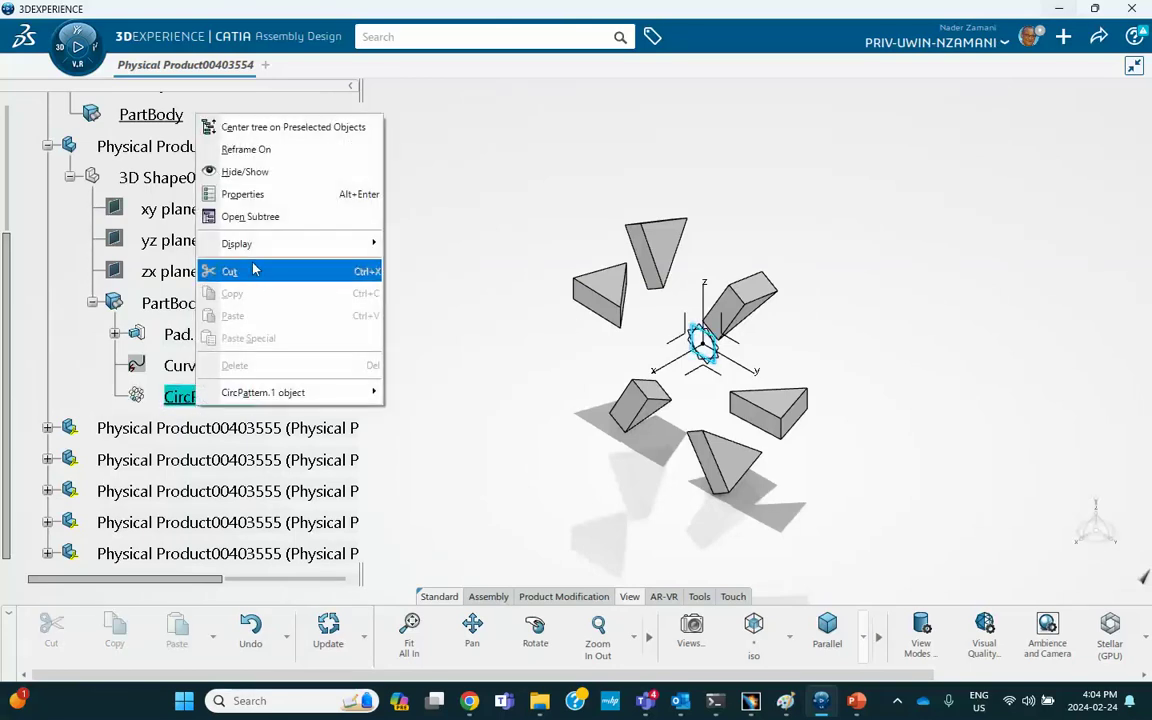
click(242, 171)
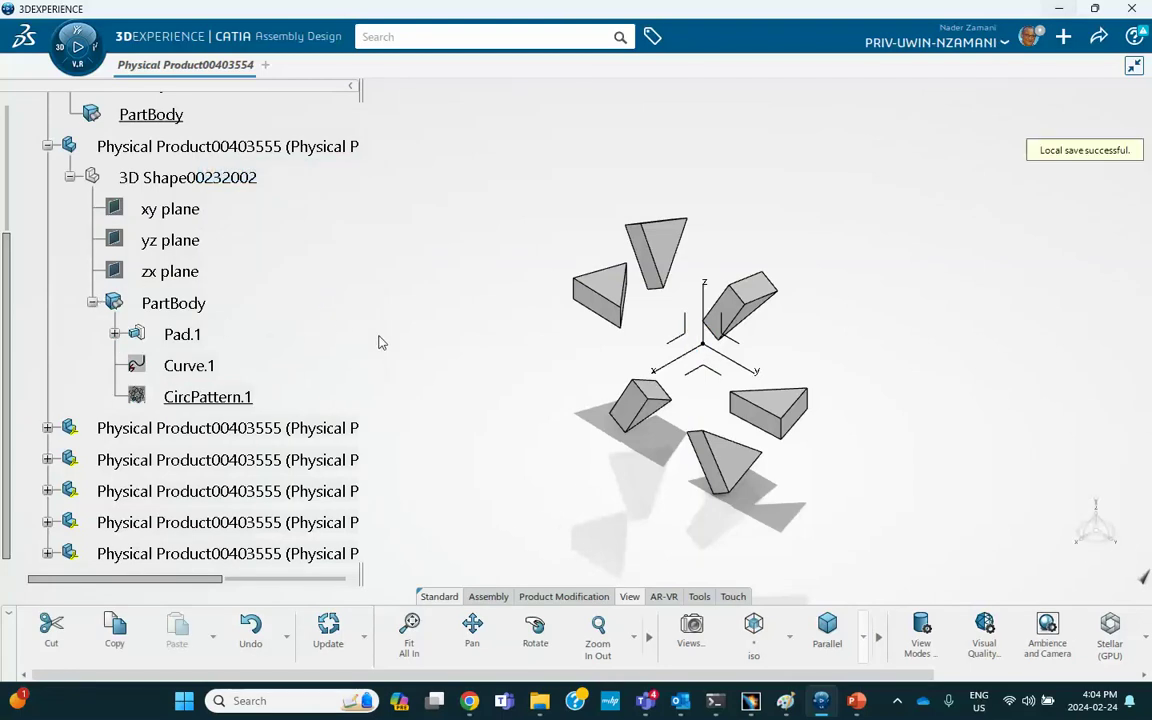
Step: Recheck the first triangular part's CircPattern.1 in the tree without changing it
scroll(313, 336, up, 2)
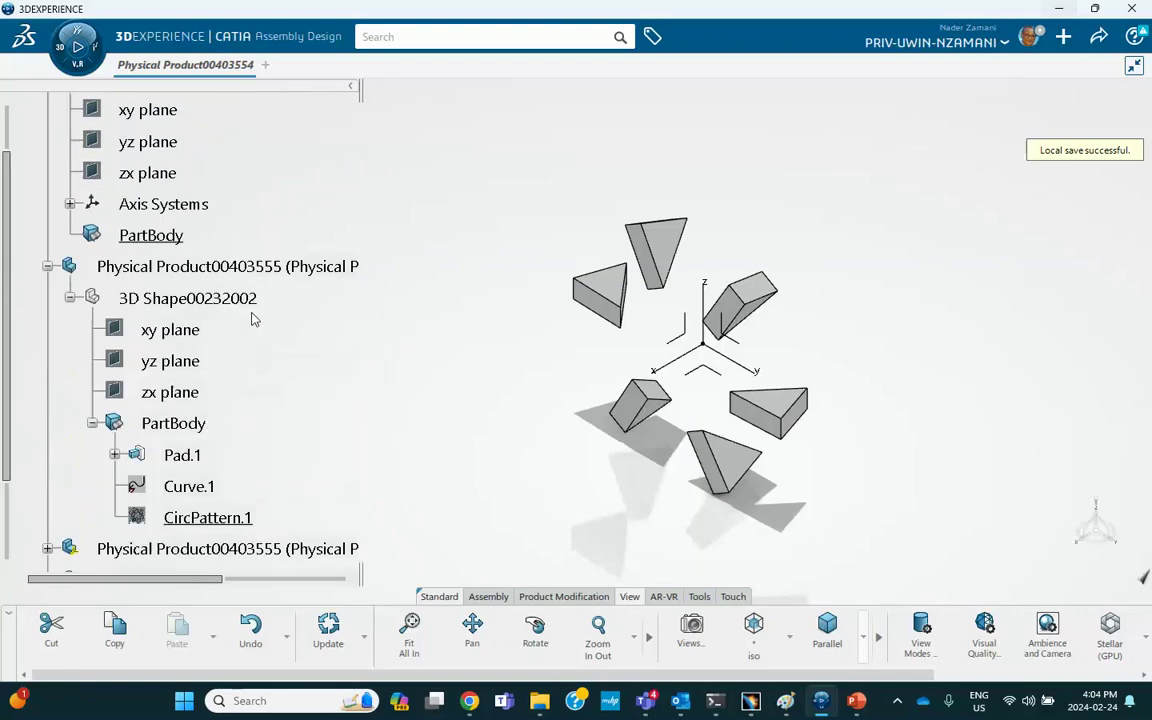
click(47, 266)
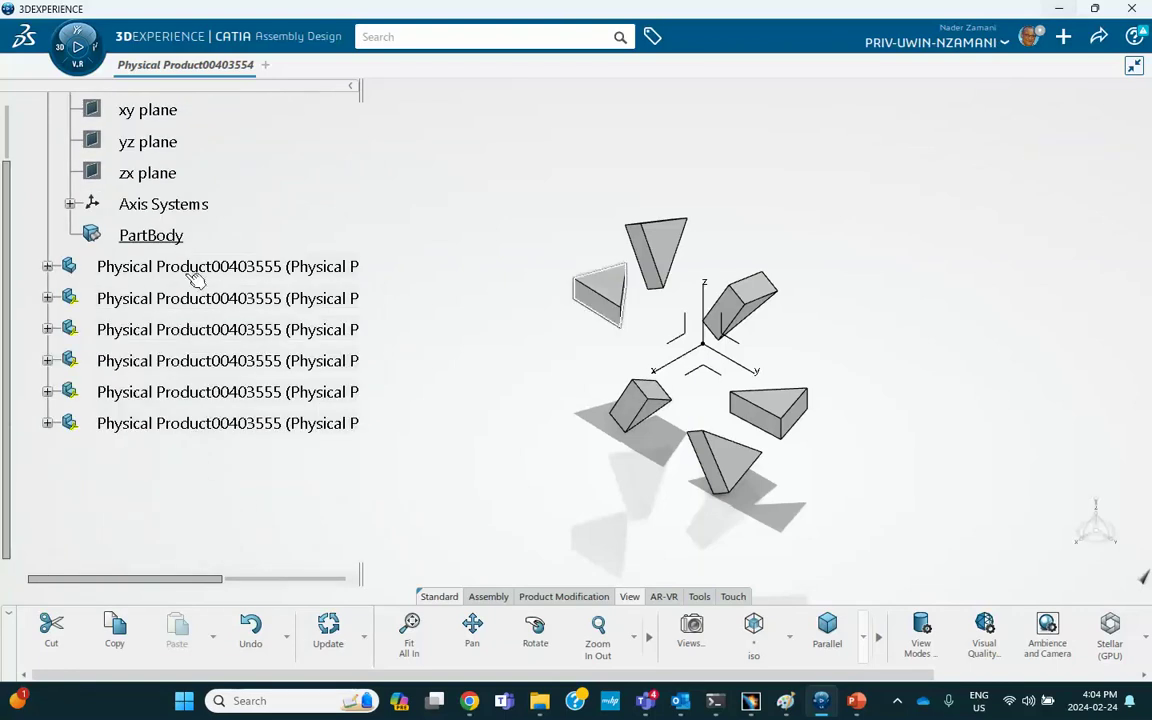
click(47, 266)
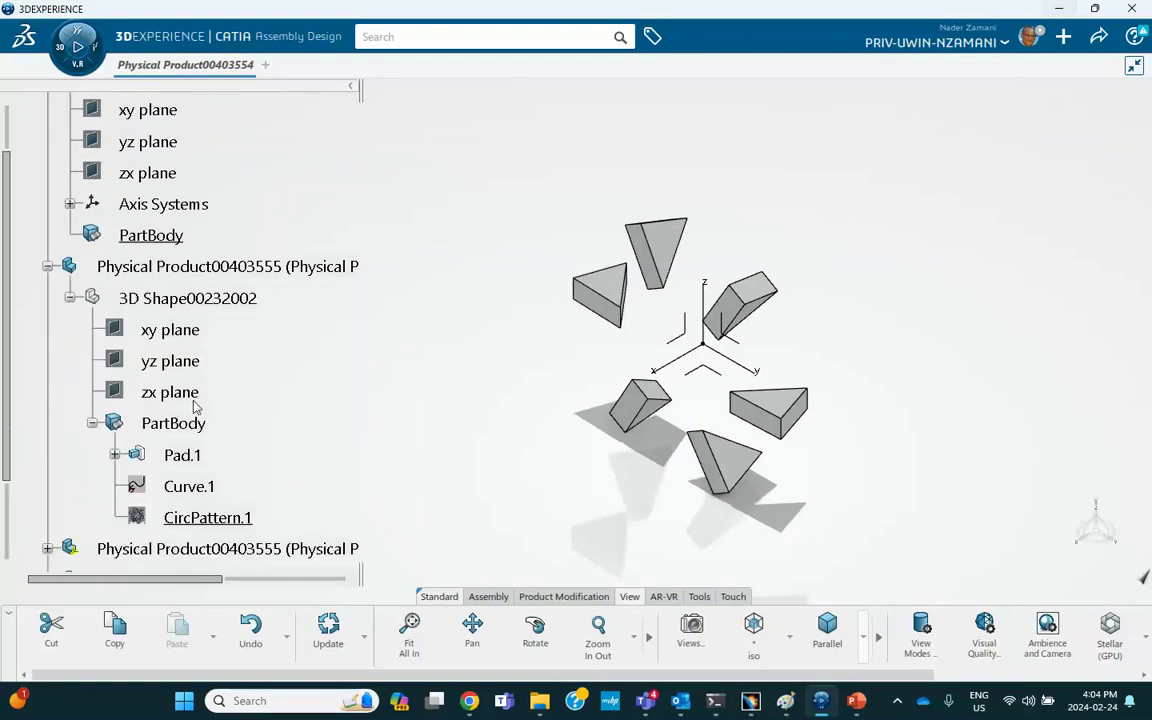
scroll(186, 440, down, 1)
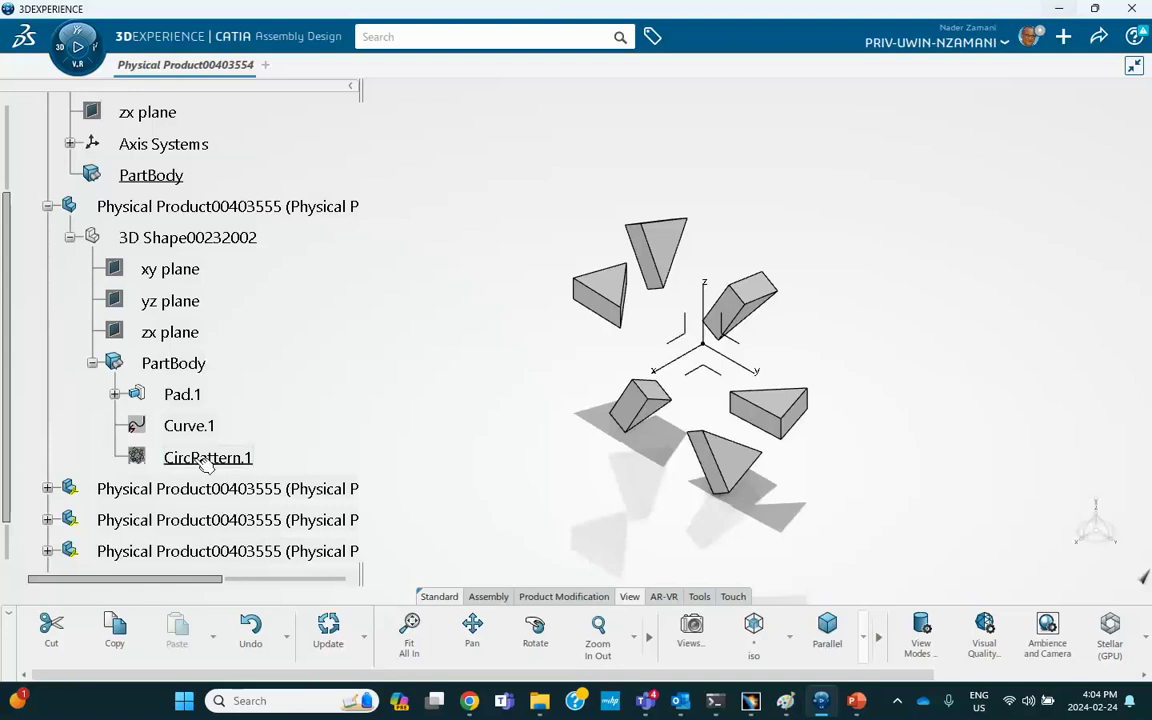
scroll(253, 395, down, 1)
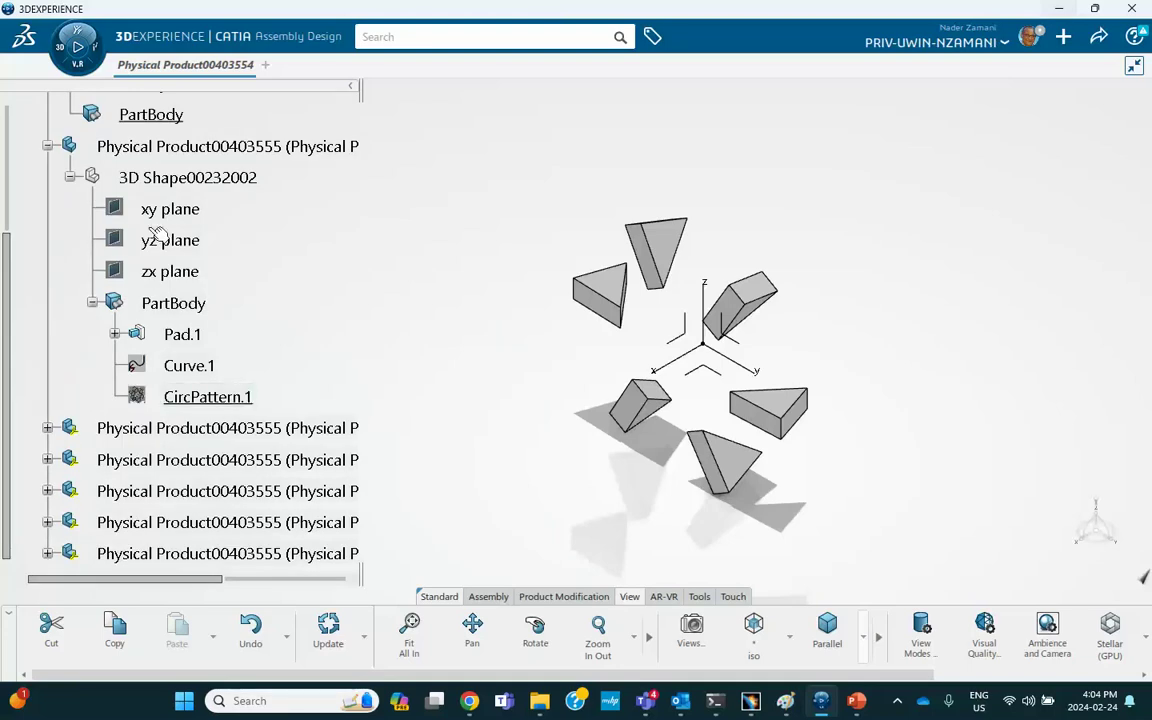
right_click(205, 397)
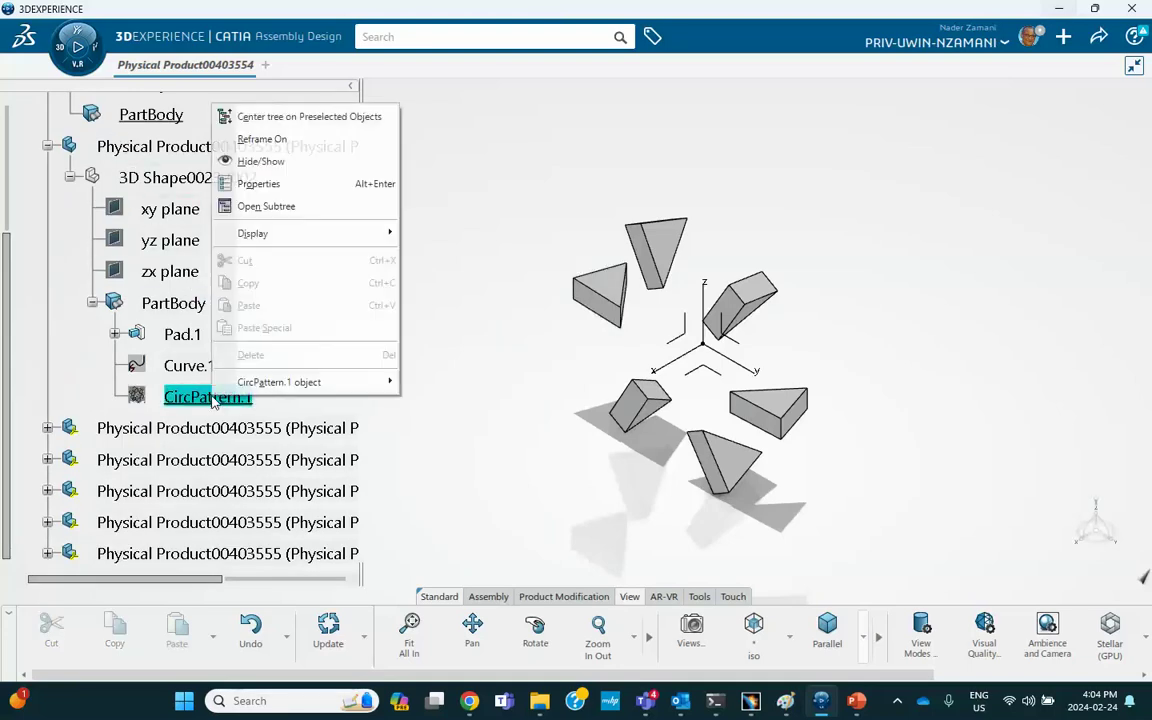
click(437, 262)
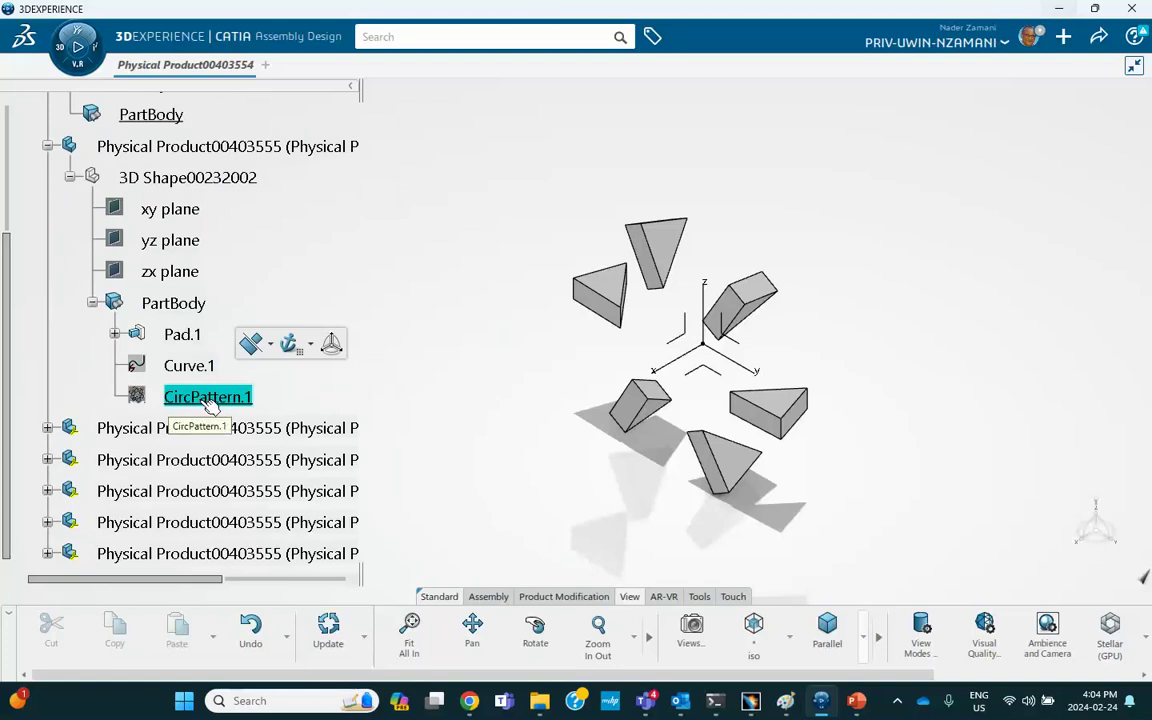
Step: Expand the second part's PartBody and hide both CircPattern.1 curves
scroll(219, 400, up, 3)
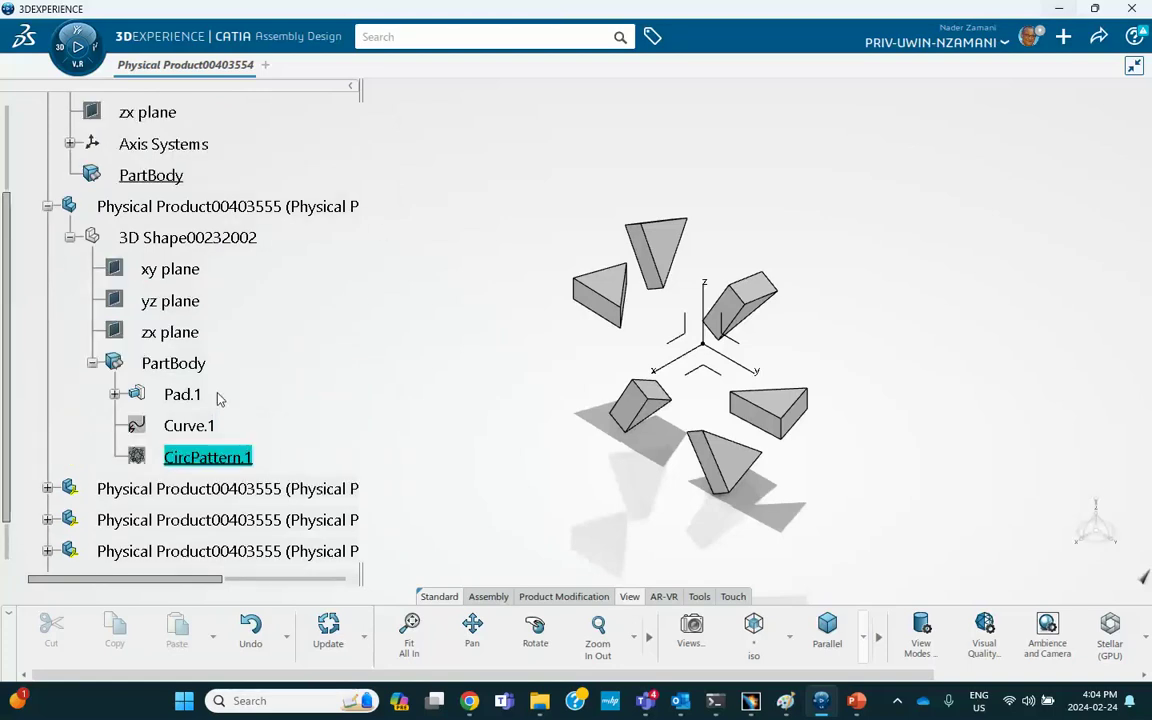
scroll(216, 373, down, 5)
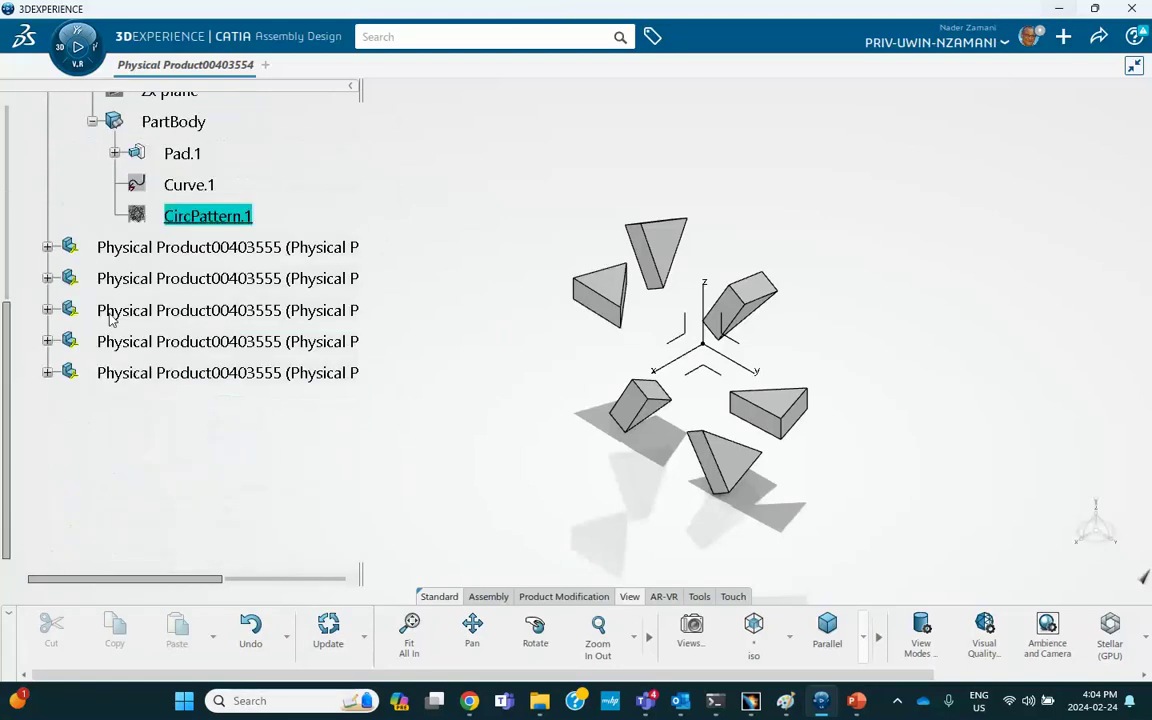
click(47, 247)
click(70, 278)
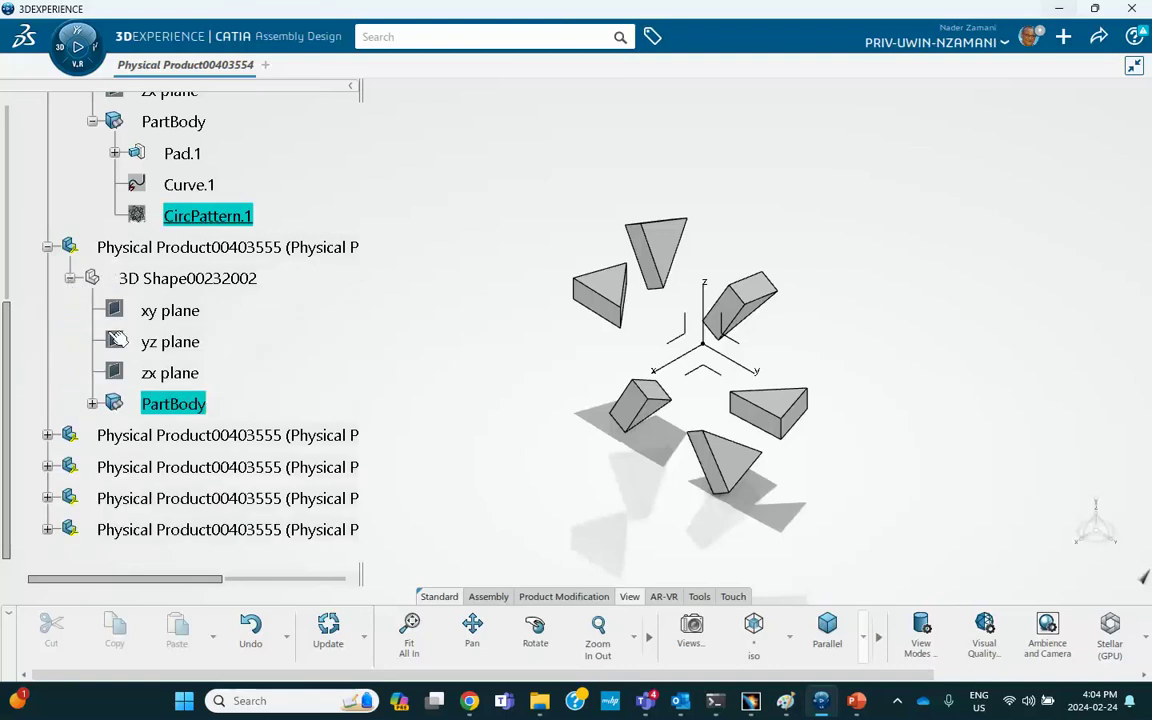
click(92, 404)
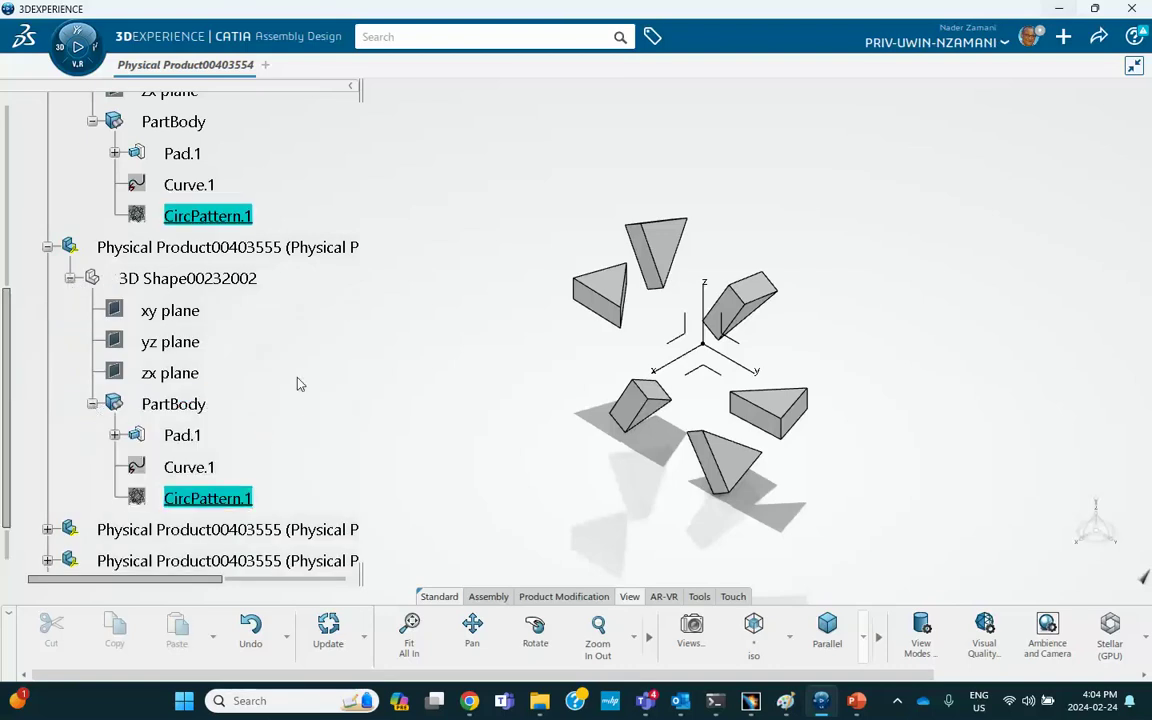
right_click(225, 215)
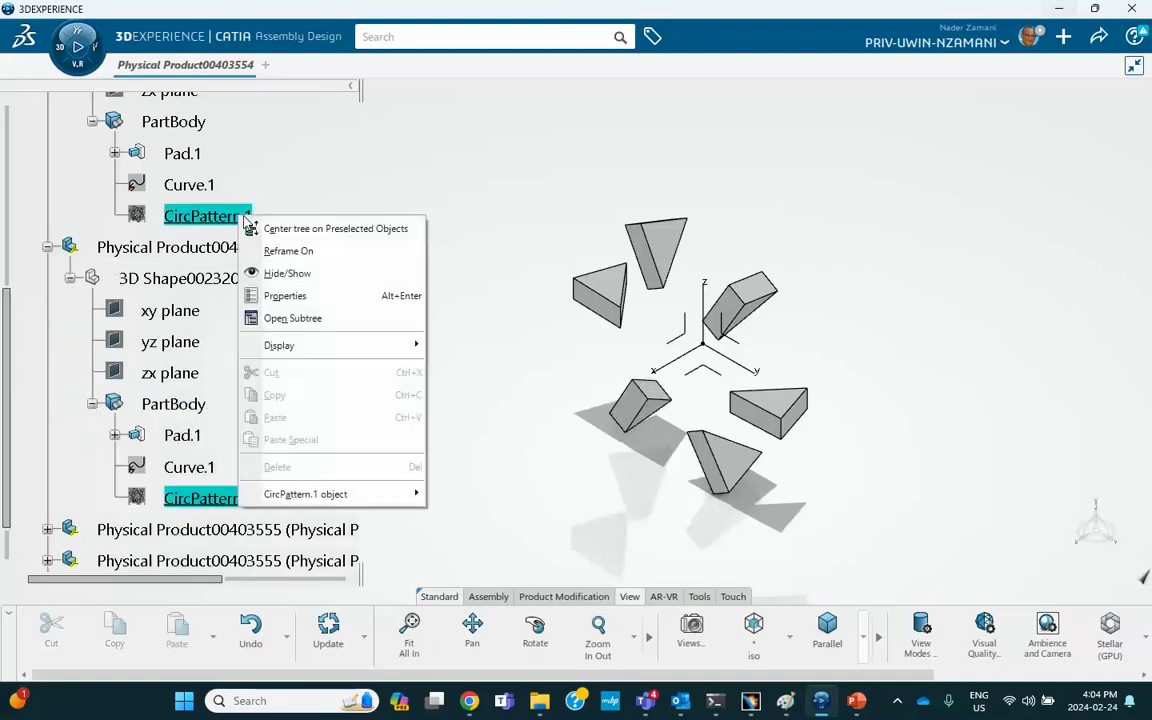
click(288, 274)
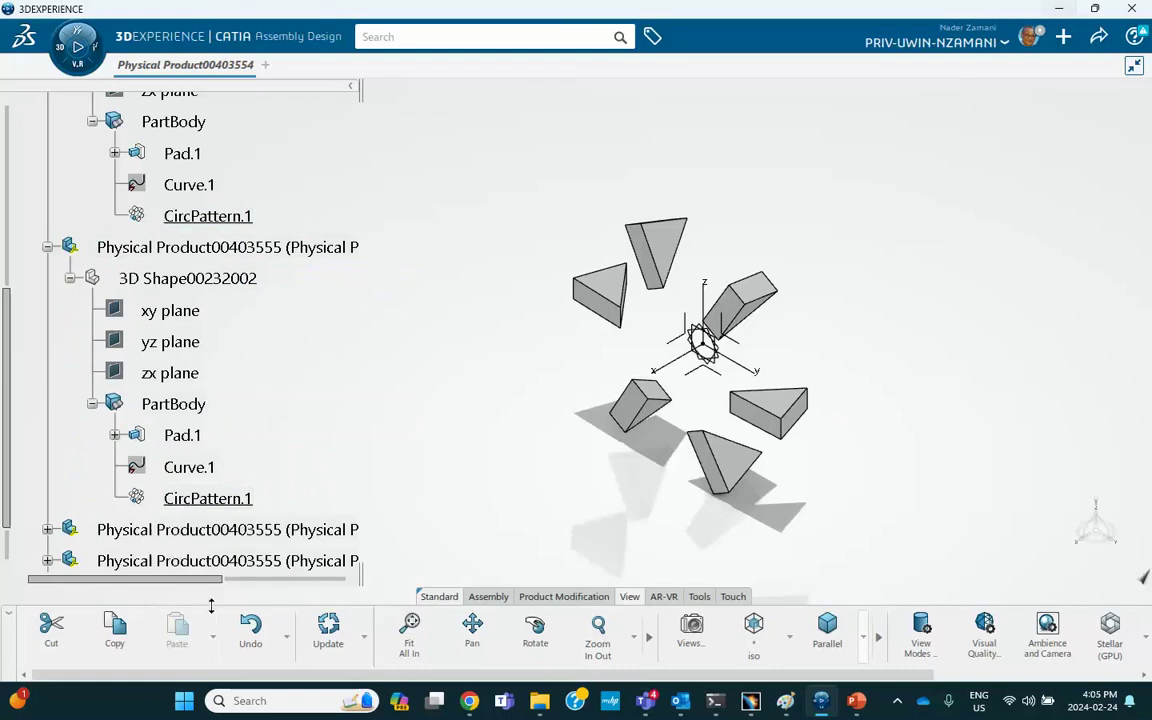
right_click(224, 215)
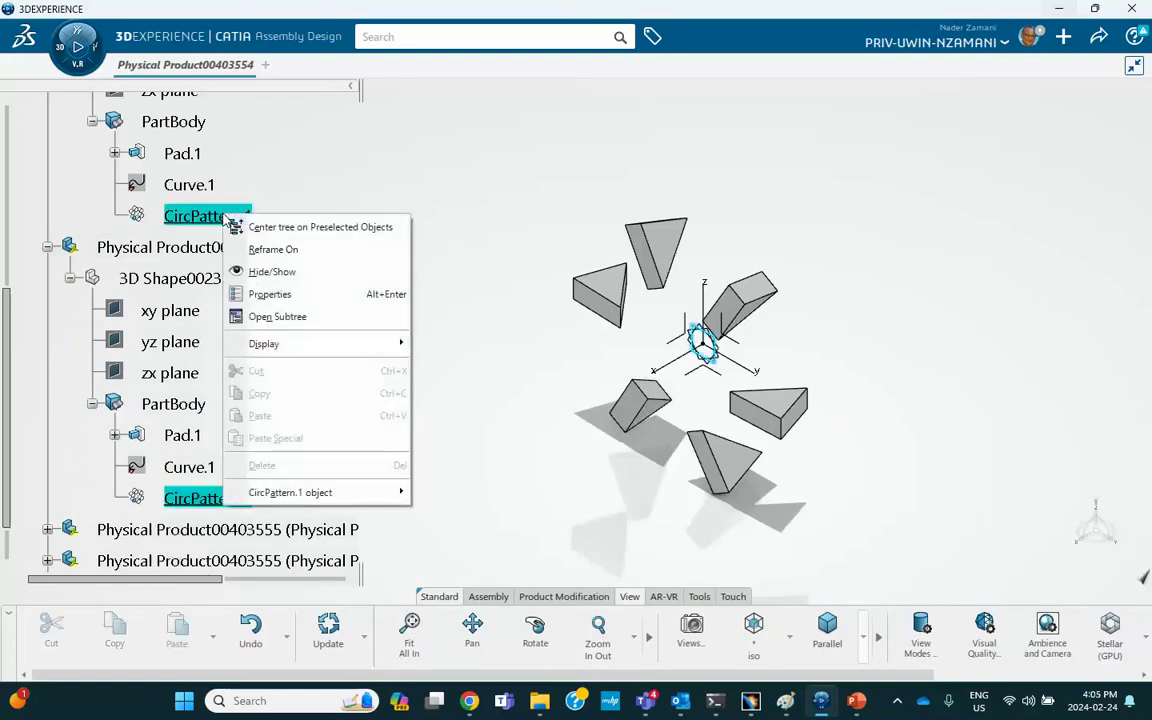
click(270, 317)
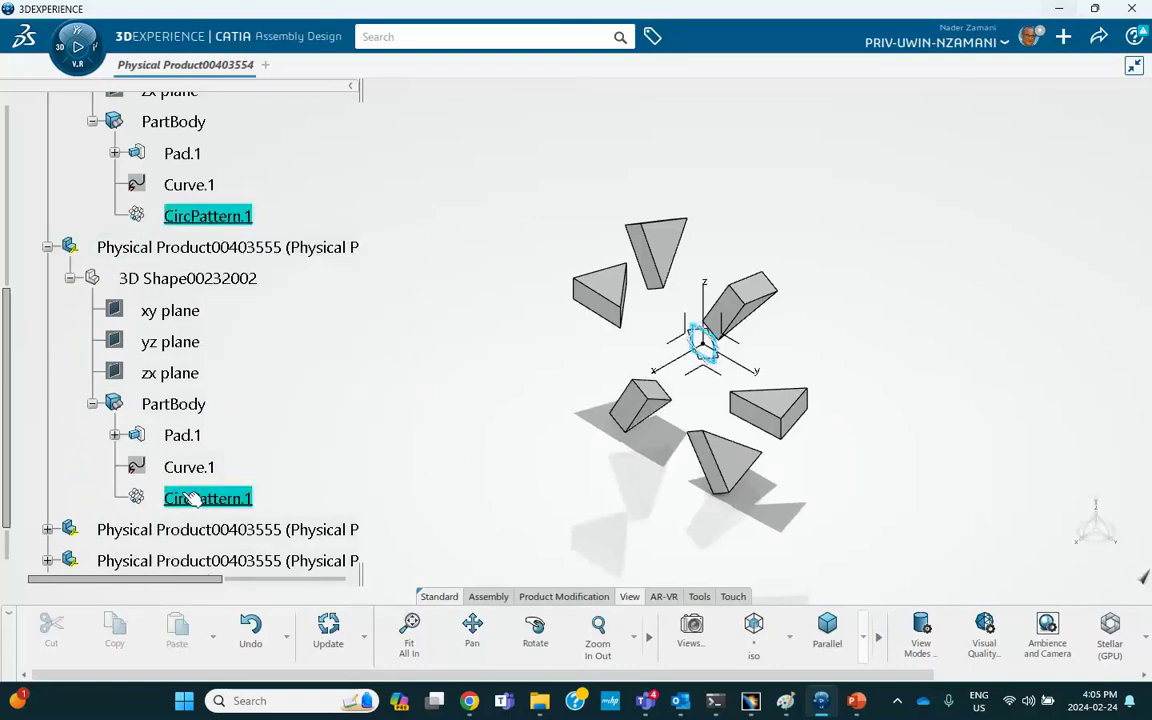
right_click(216, 212)
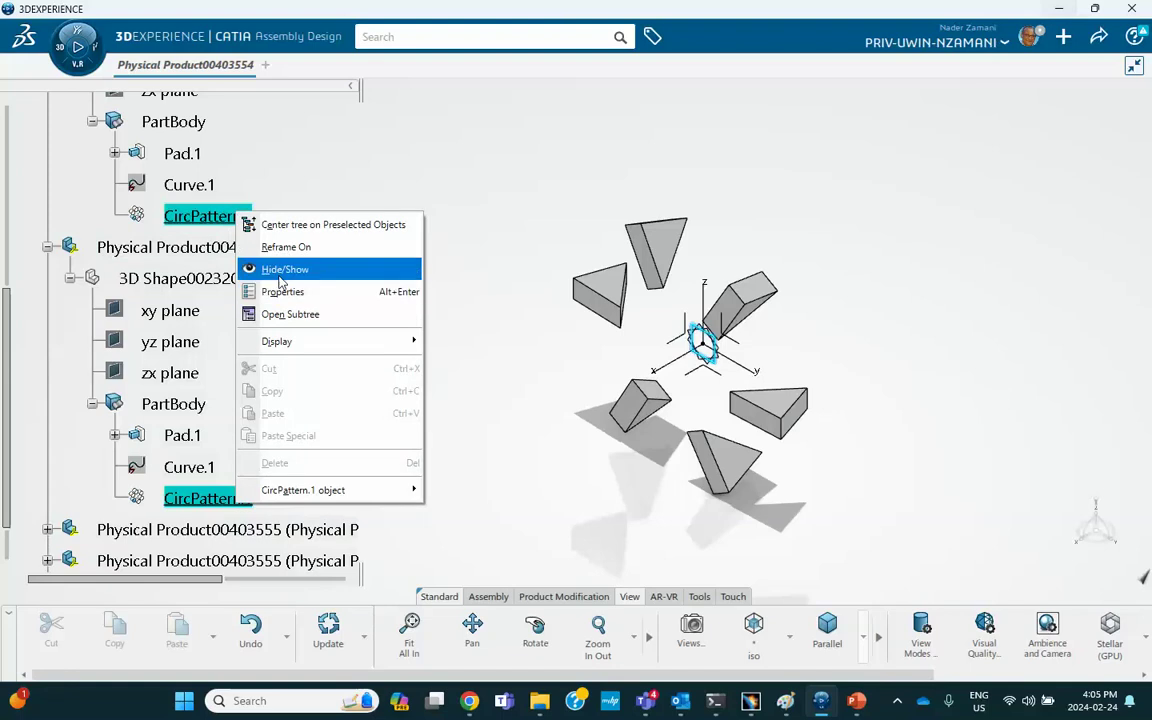
click(272, 268)
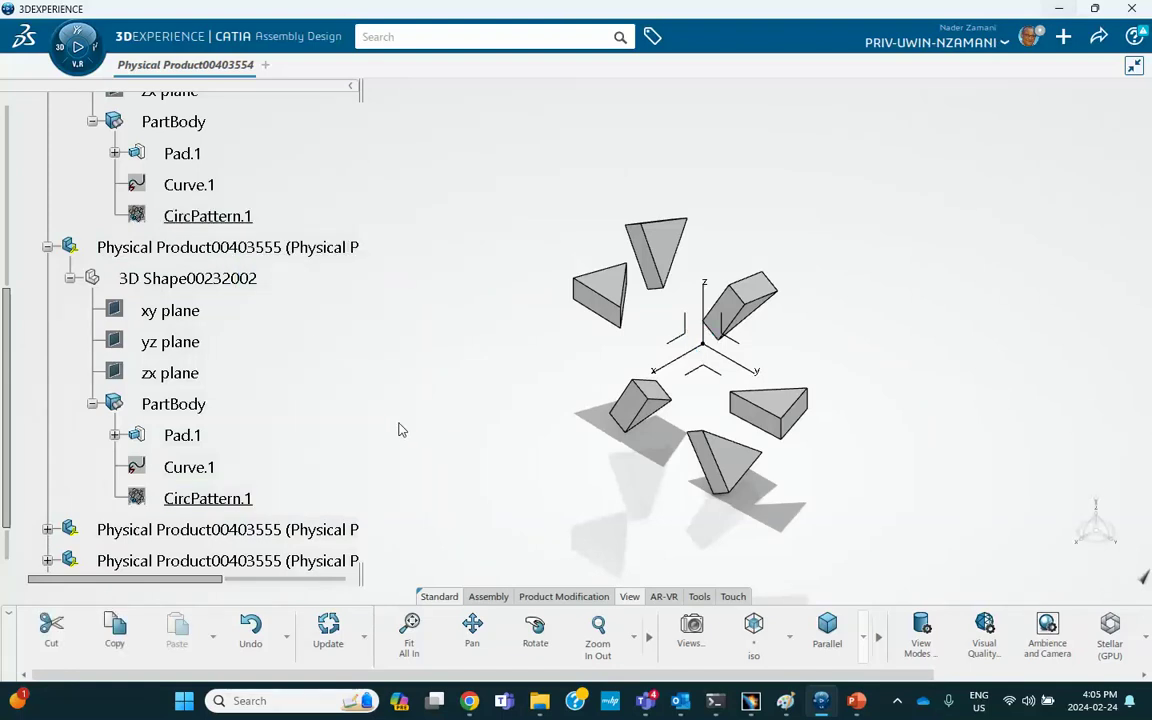